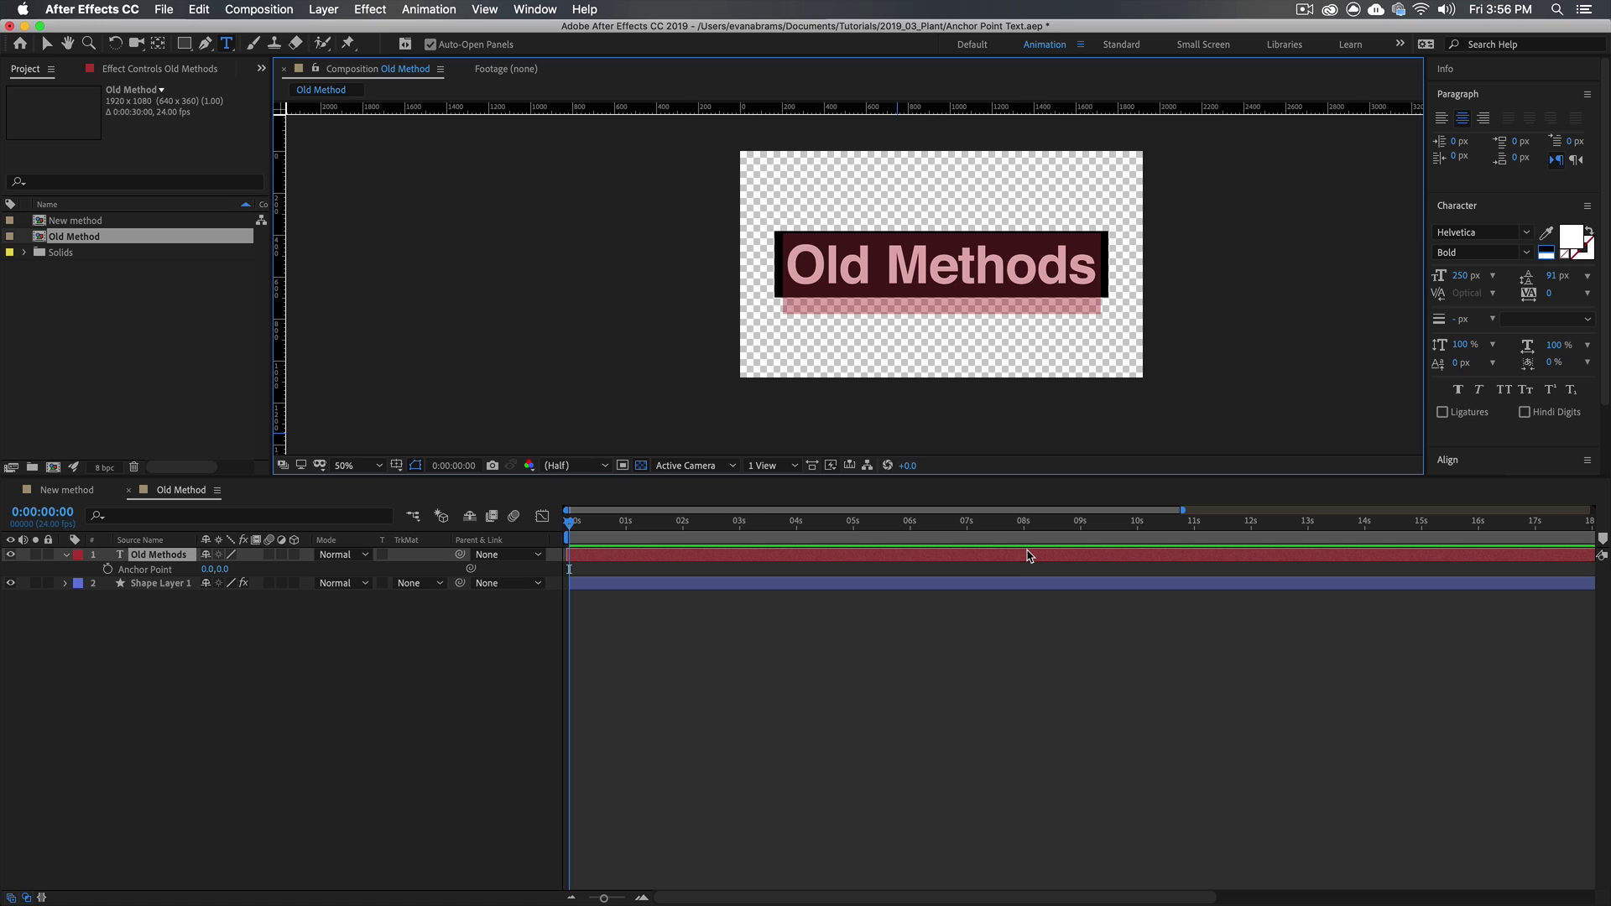
Enter 'sdosdobsg' and expand Shape Layer 1 to the Rectangle Path's Size expression
{"action": "type", "text": "sdosdobsg"}
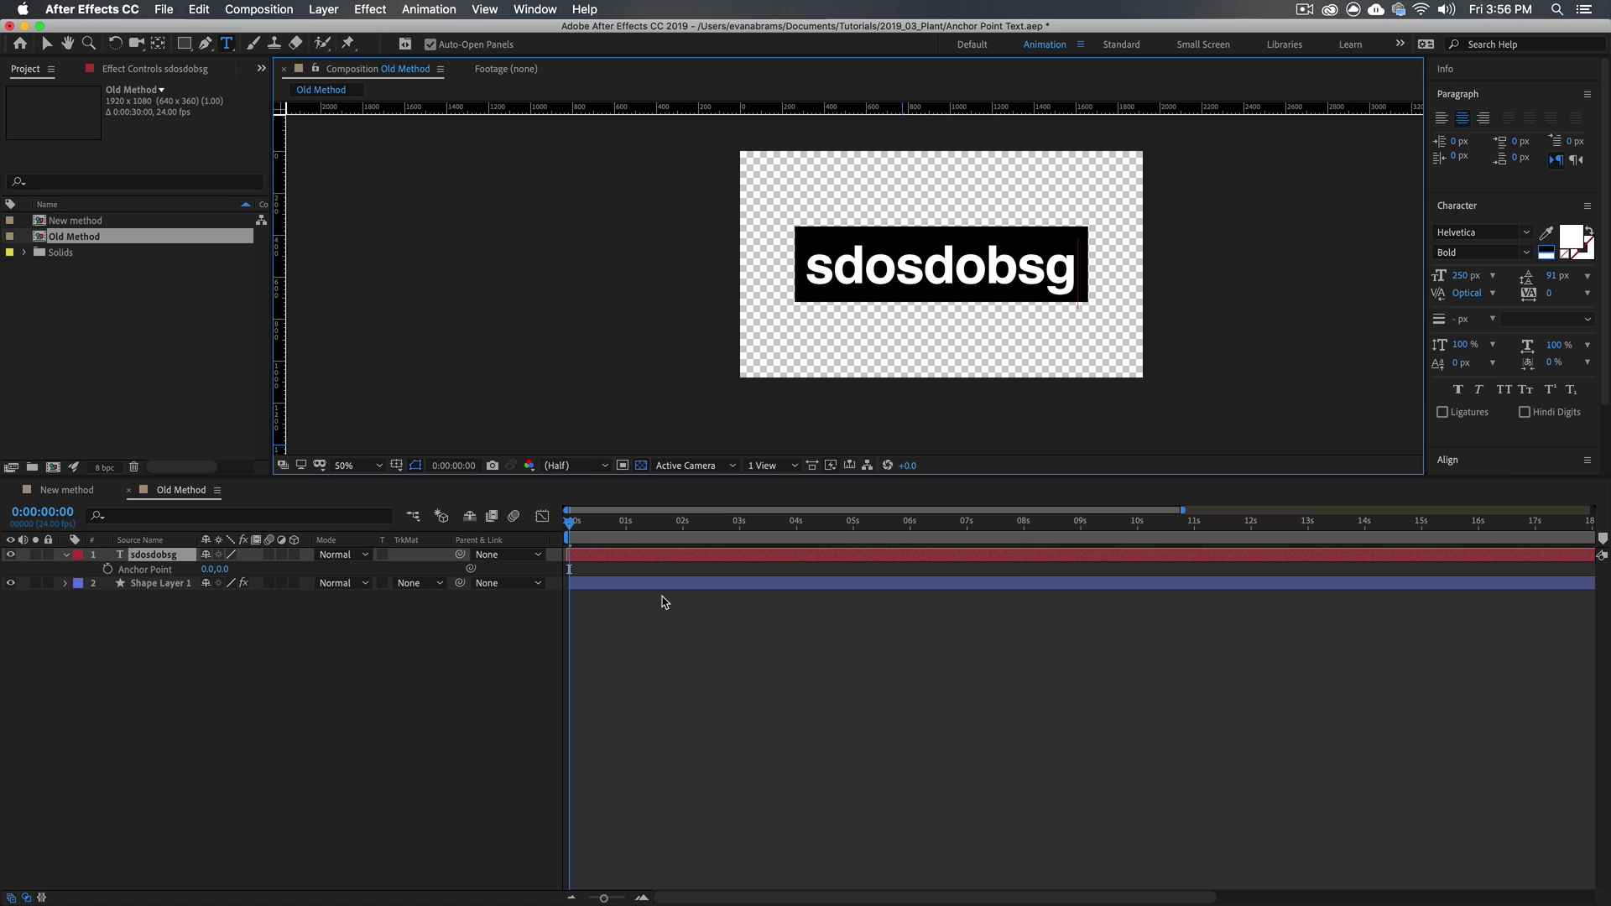
{"action": "left_click", "coordinate": [147, 587]}
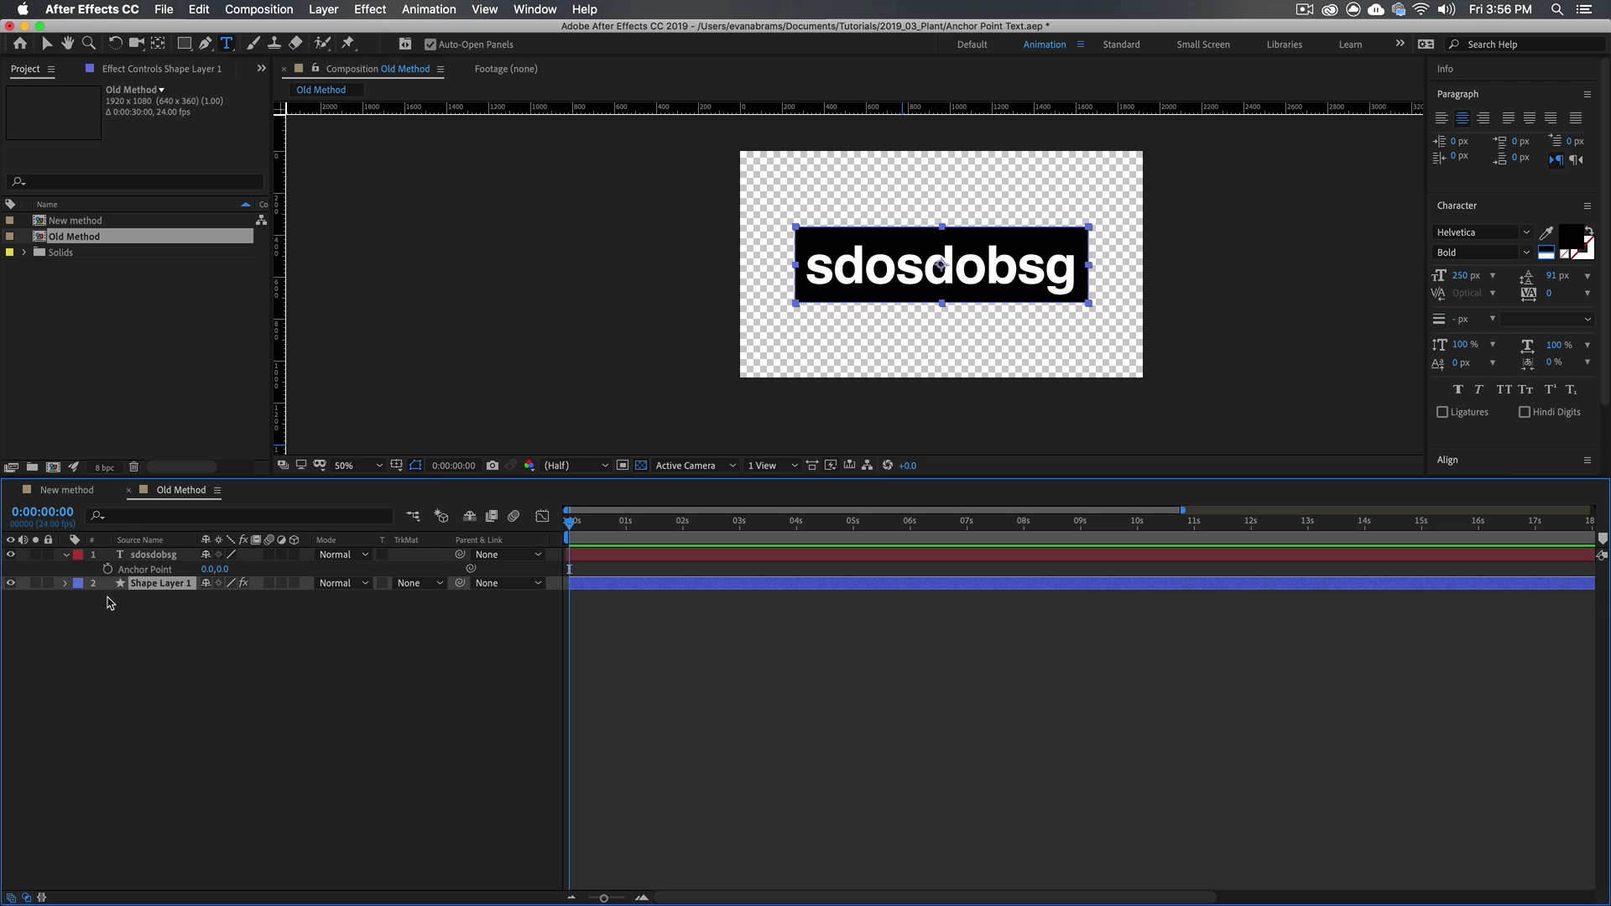
{"action": "left_click", "coordinate": [67, 583]}
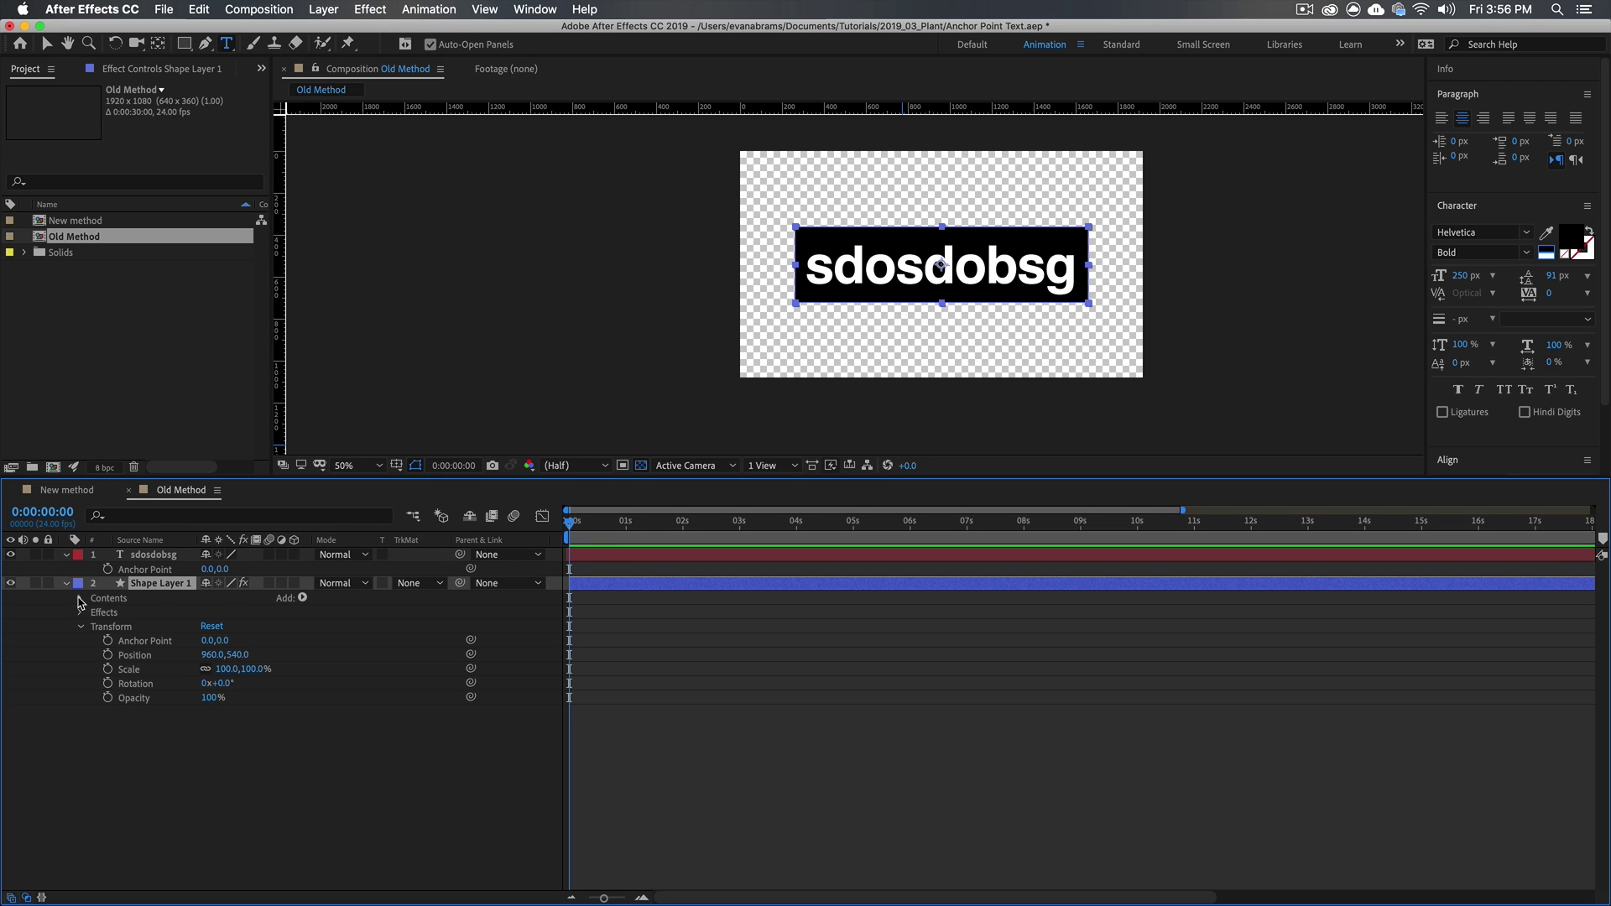
{"action": "left_click", "coordinate": [80, 598]}
{"action": "left_click", "coordinate": [96, 611]}
{"action": "left_click", "coordinate": [124, 627]}
{"action": "left_click", "coordinate": [109, 627]}
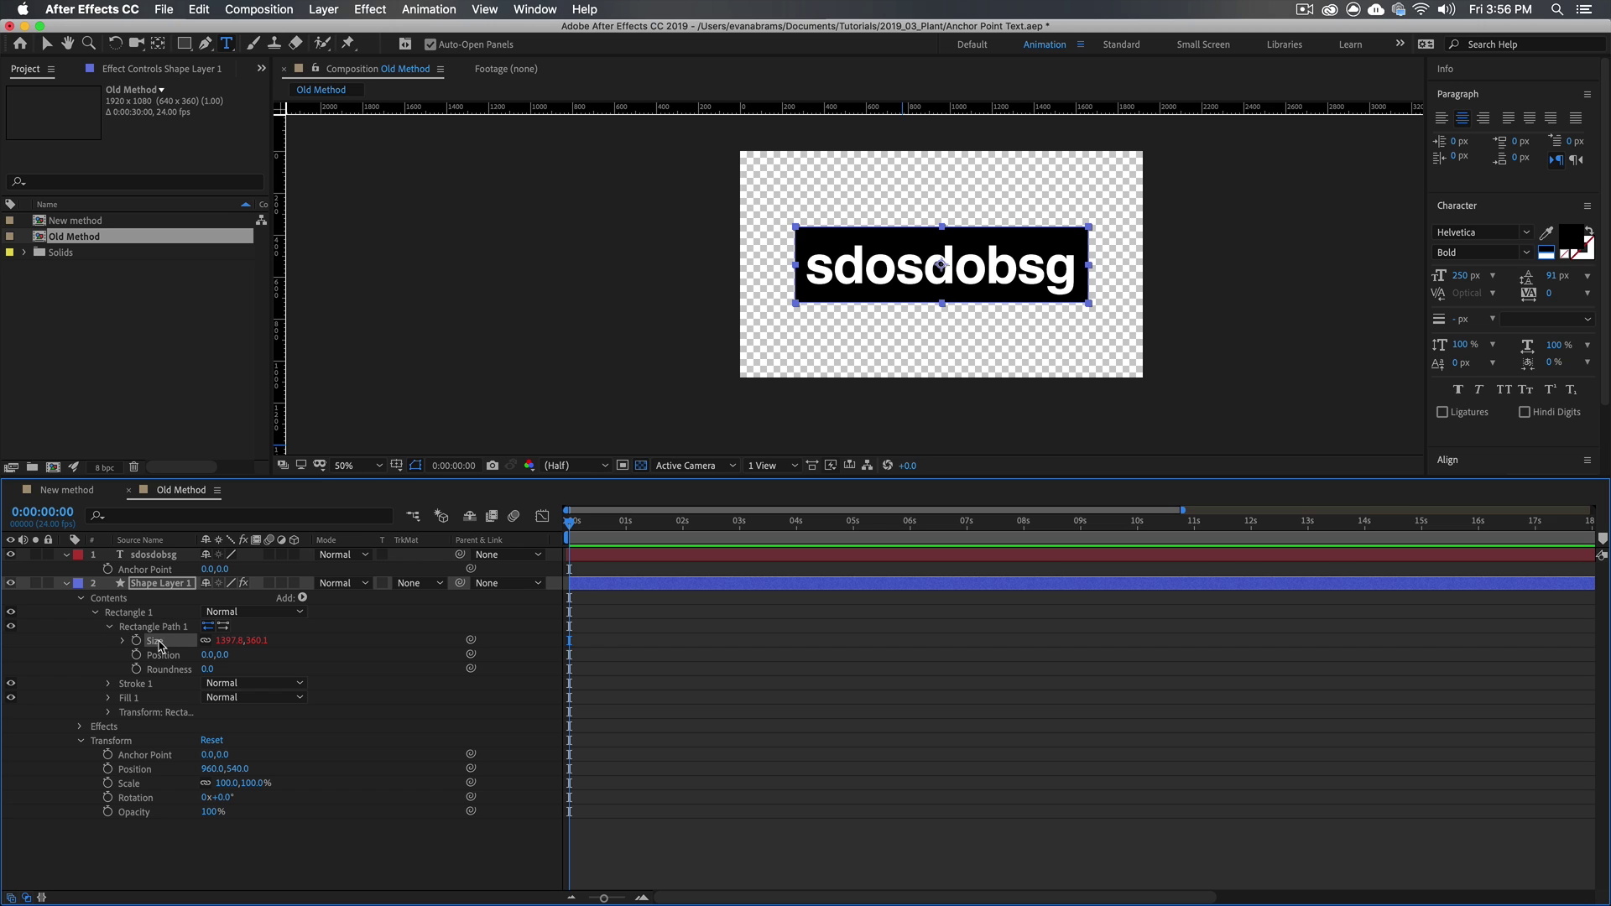
{"action": "left_click", "coordinate": [123, 640]}
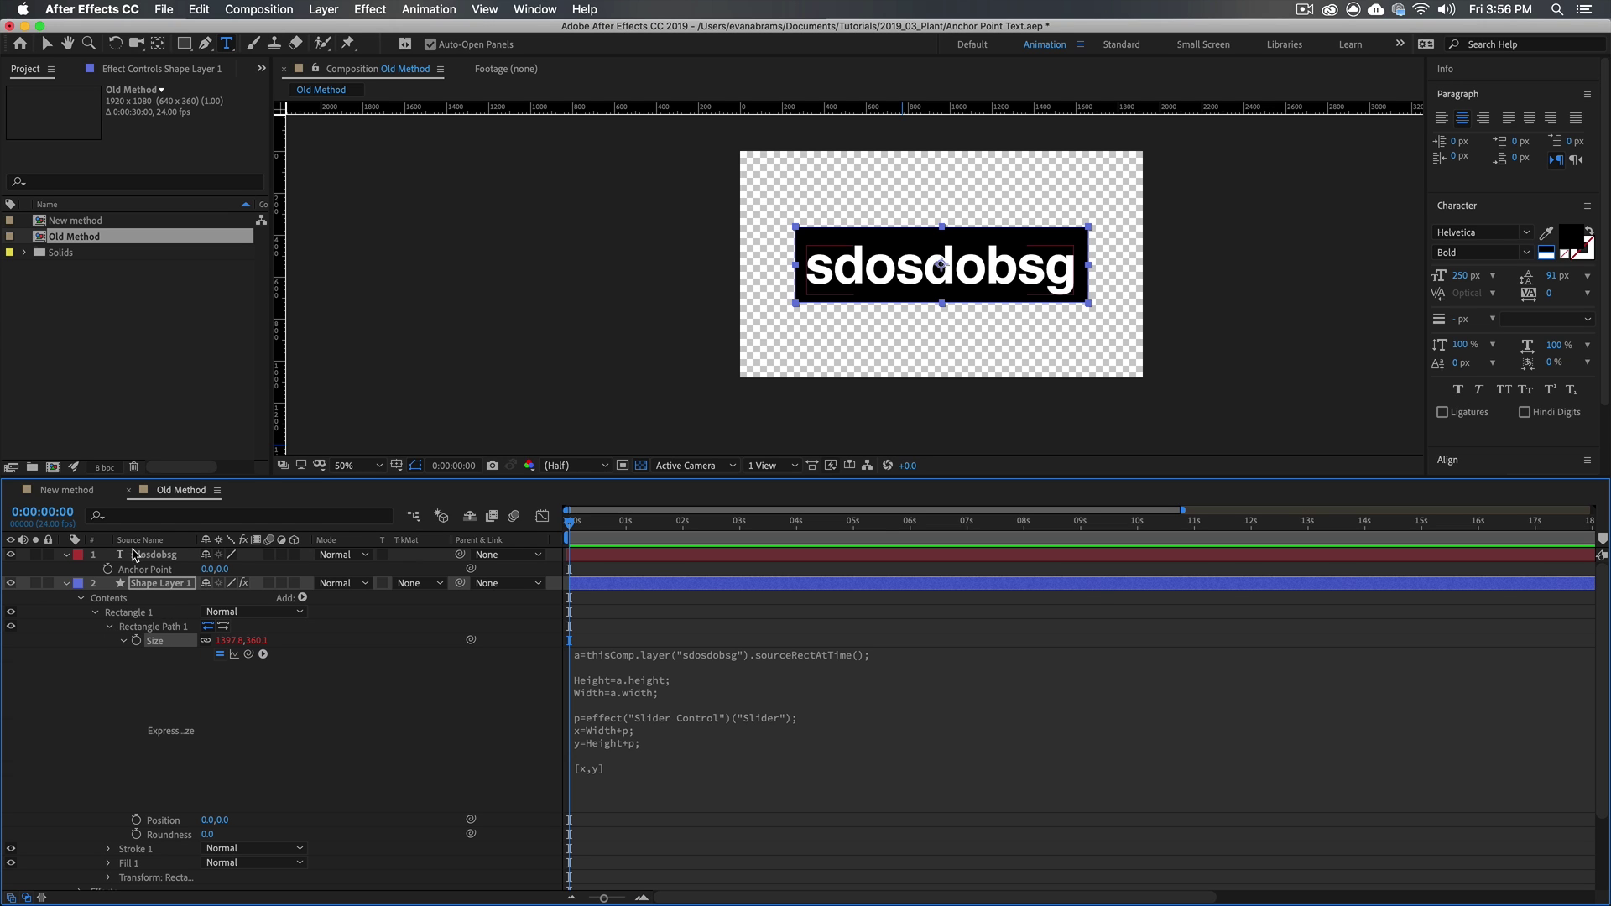
Review the Size expression's sourceRectAtTime reference, width/height measurements and Slider term
{"action": "double_click", "coordinate": [148, 554]}
{"action": "type", "text": "text"}
{"action": "left_click", "coordinate": [604, 660]}
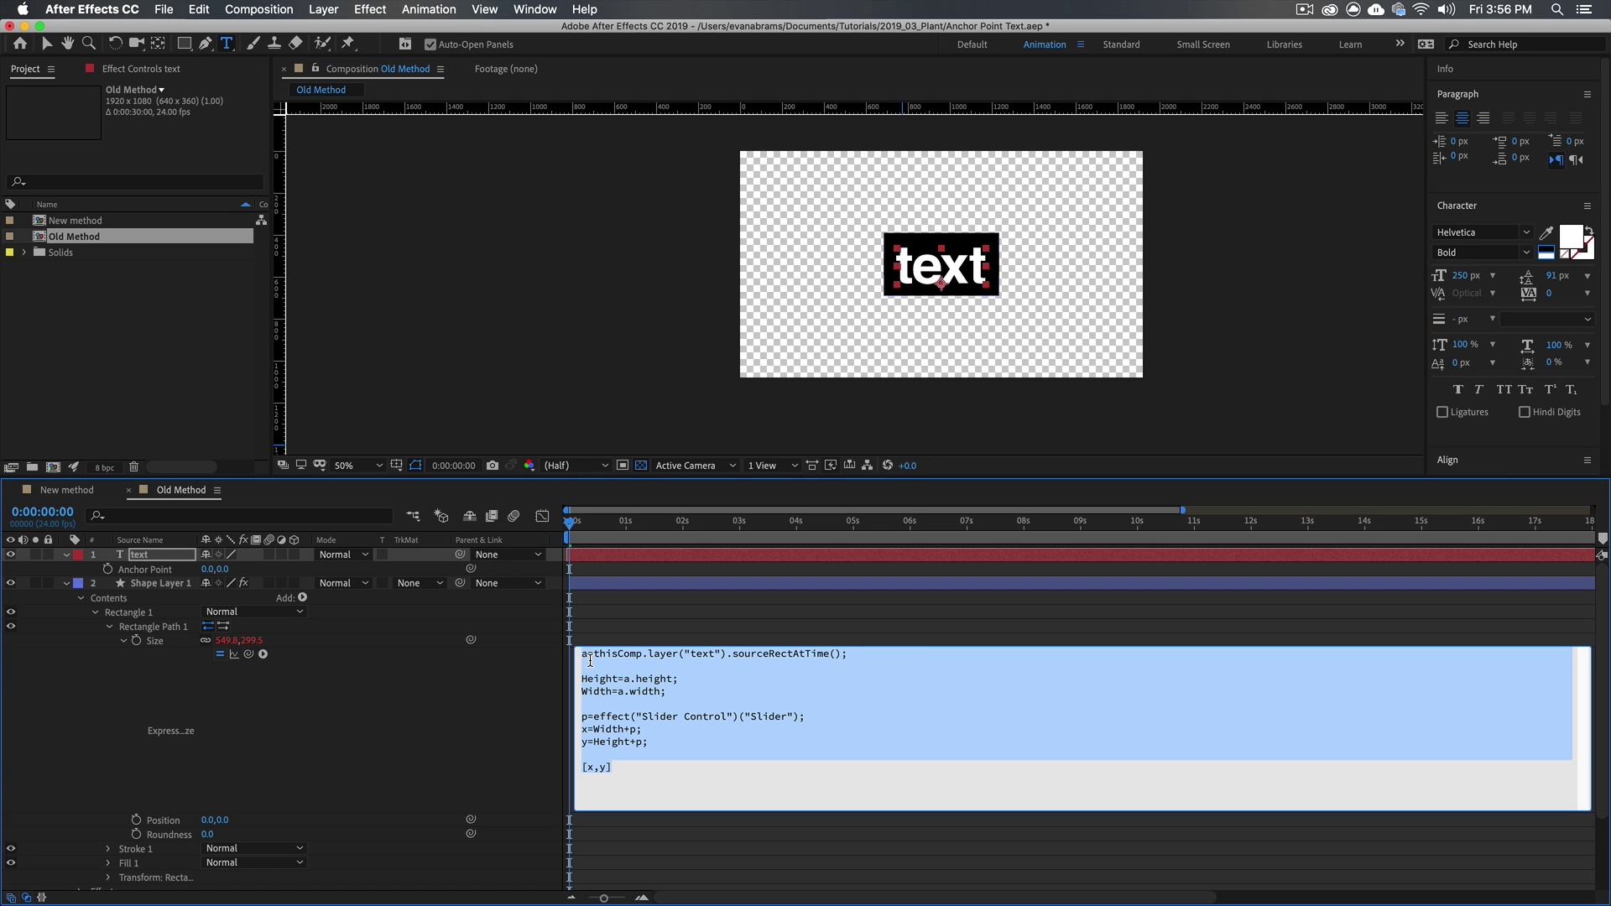
{"action": "left_click", "coordinate": [584, 653]}
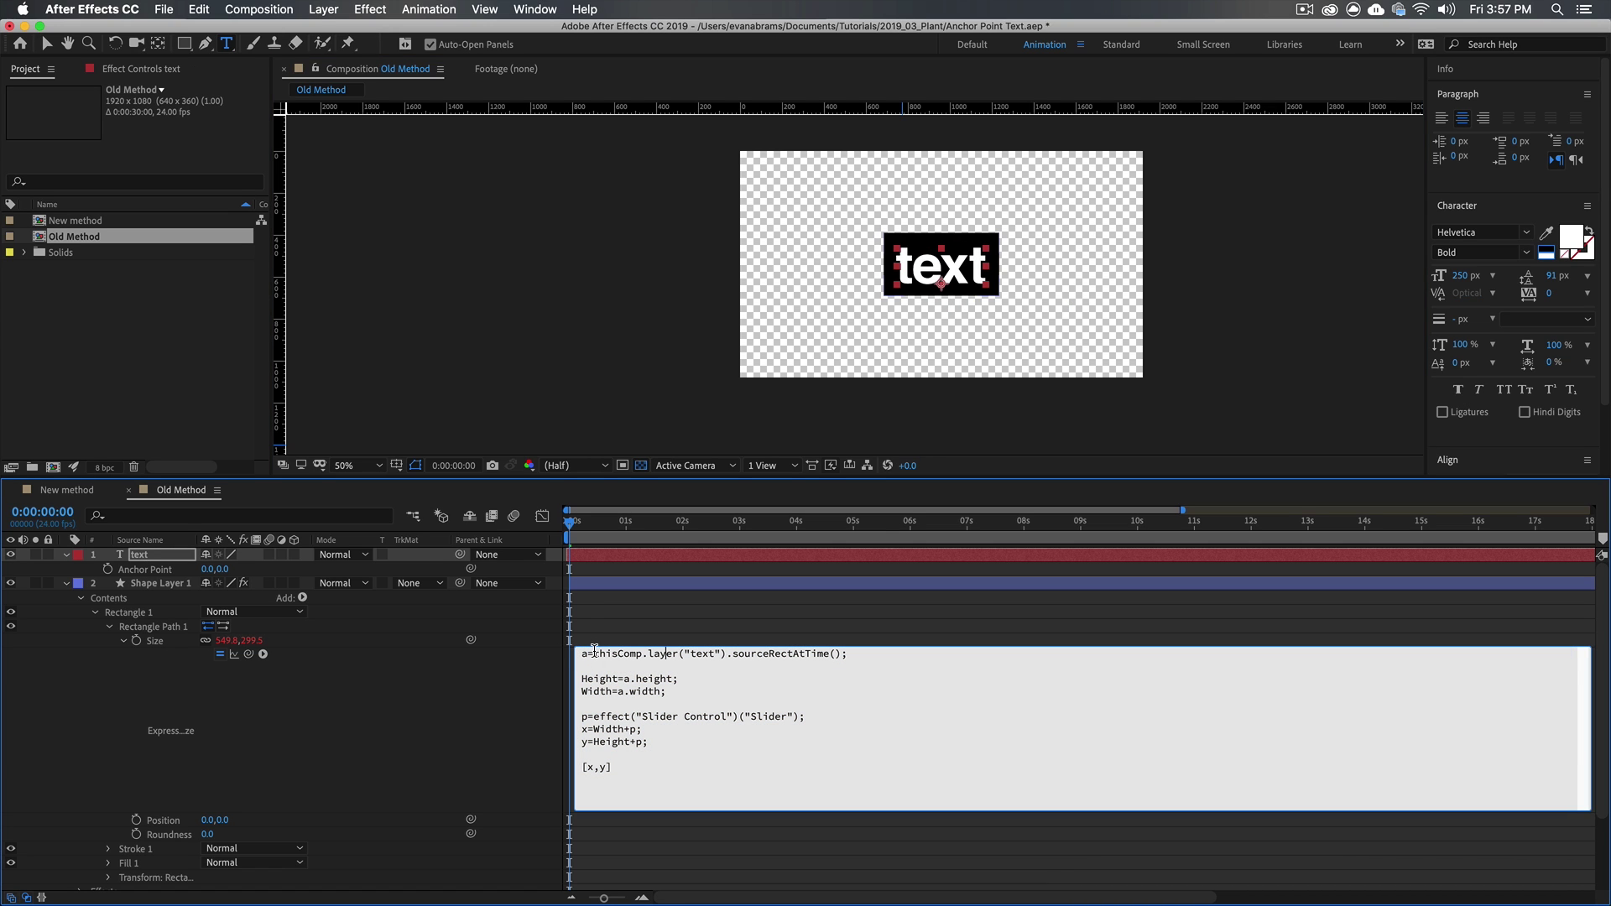
{"action": "left_click_drag", "start_coordinate": [593, 653], "coordinate": [843, 653]}
{"action": "left_click", "coordinate": [843, 653]}
{"action": "double_click", "coordinate": [602, 679]}
{"action": "left_click_drag", "start_coordinate": [623, 679], "coordinate": [666, 691]}
{"action": "double_click", "coordinate": [592, 692]}
{"action": "left_click", "coordinate": [666, 691]}
{"action": "left_click_drag", "start_coordinate": [584, 719], "coordinate": [676, 719]}
{"action": "double_click", "coordinate": [660, 716]}
Lower the box's Slider Control padding from 126 to 85 and recommit the Size expression
{"action": "left_click", "coordinate": [162, 71]}
{"action": "left_click", "coordinate": [633, 582]}
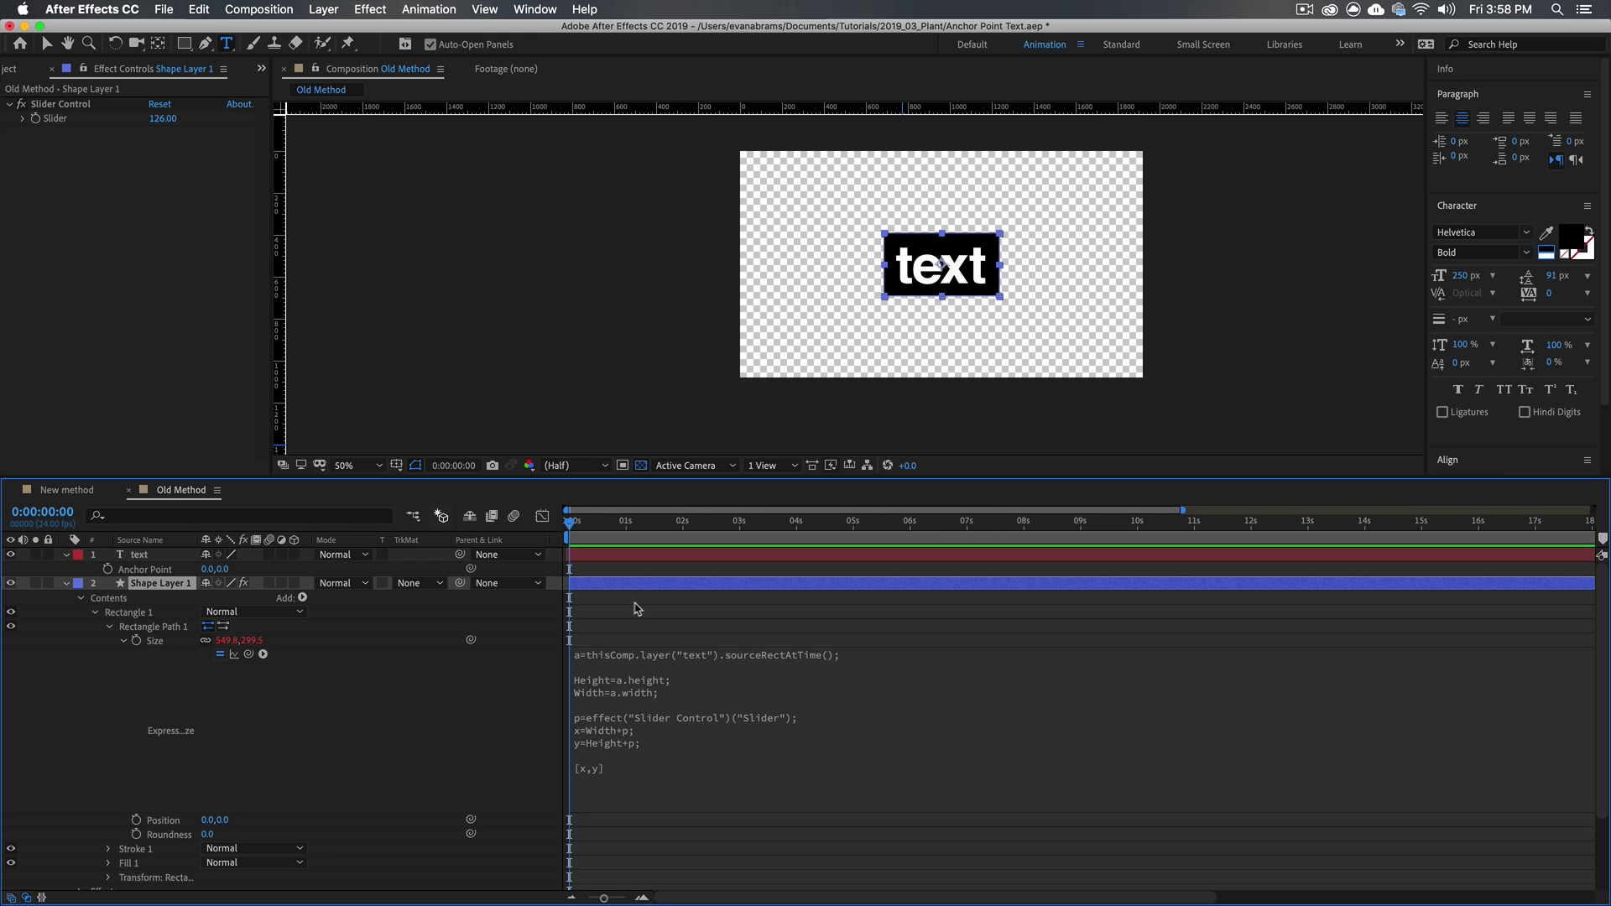
{"action": "left_click_drag", "start_coordinate": [160, 119], "coordinate": [125, 119]}
{"action": "left_click", "coordinate": [585, 717]}
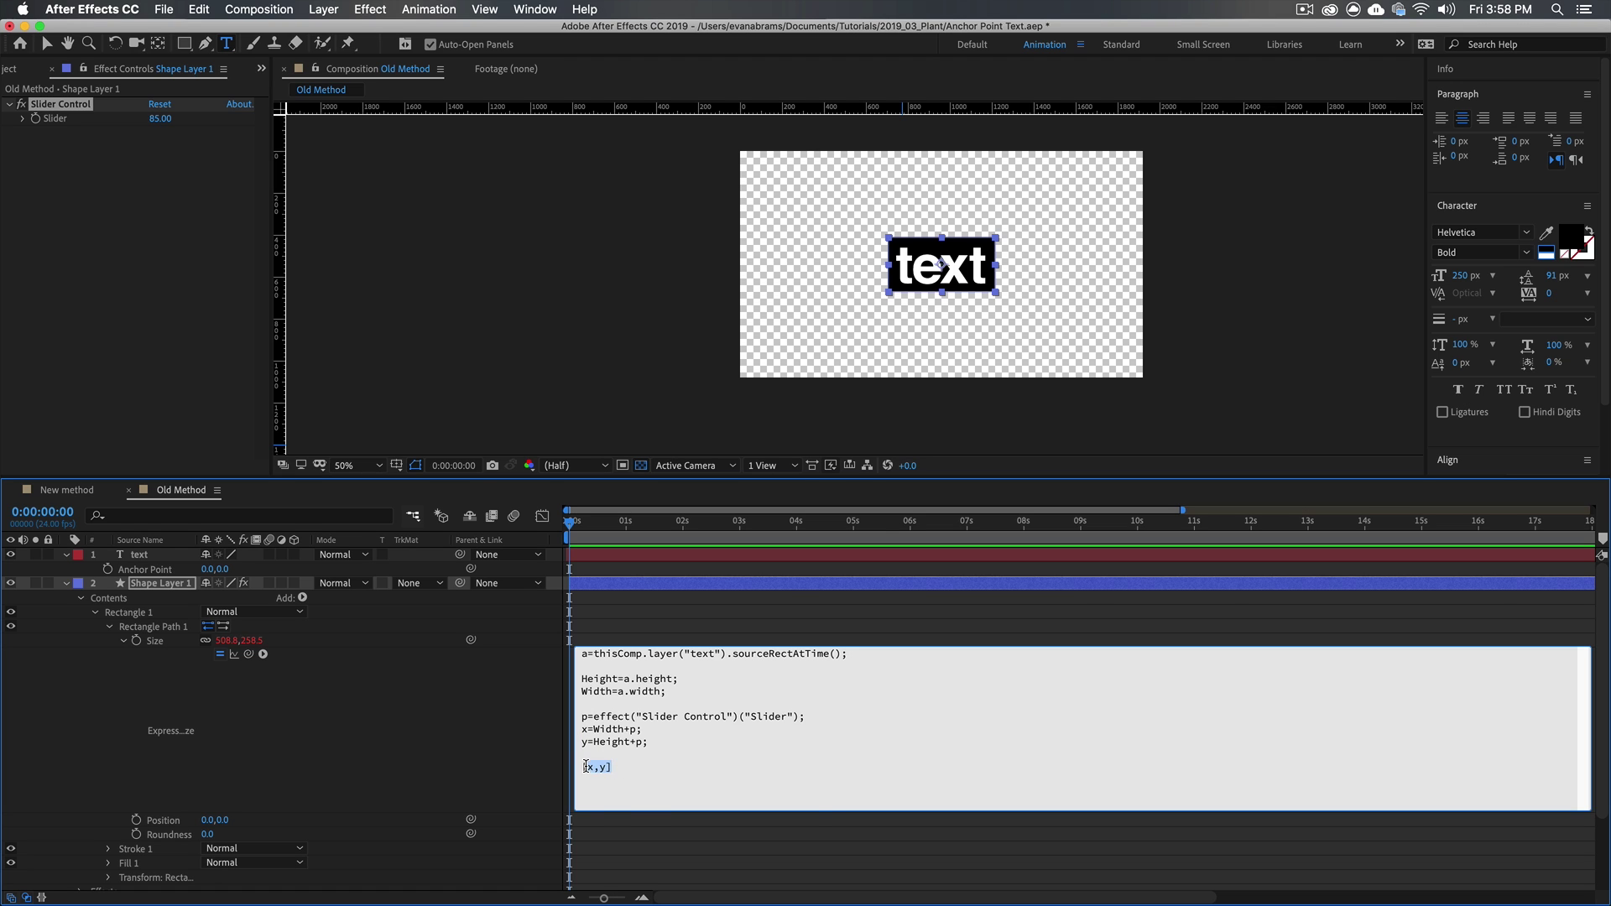
{"action": "left_click", "coordinate": [844, 587]}
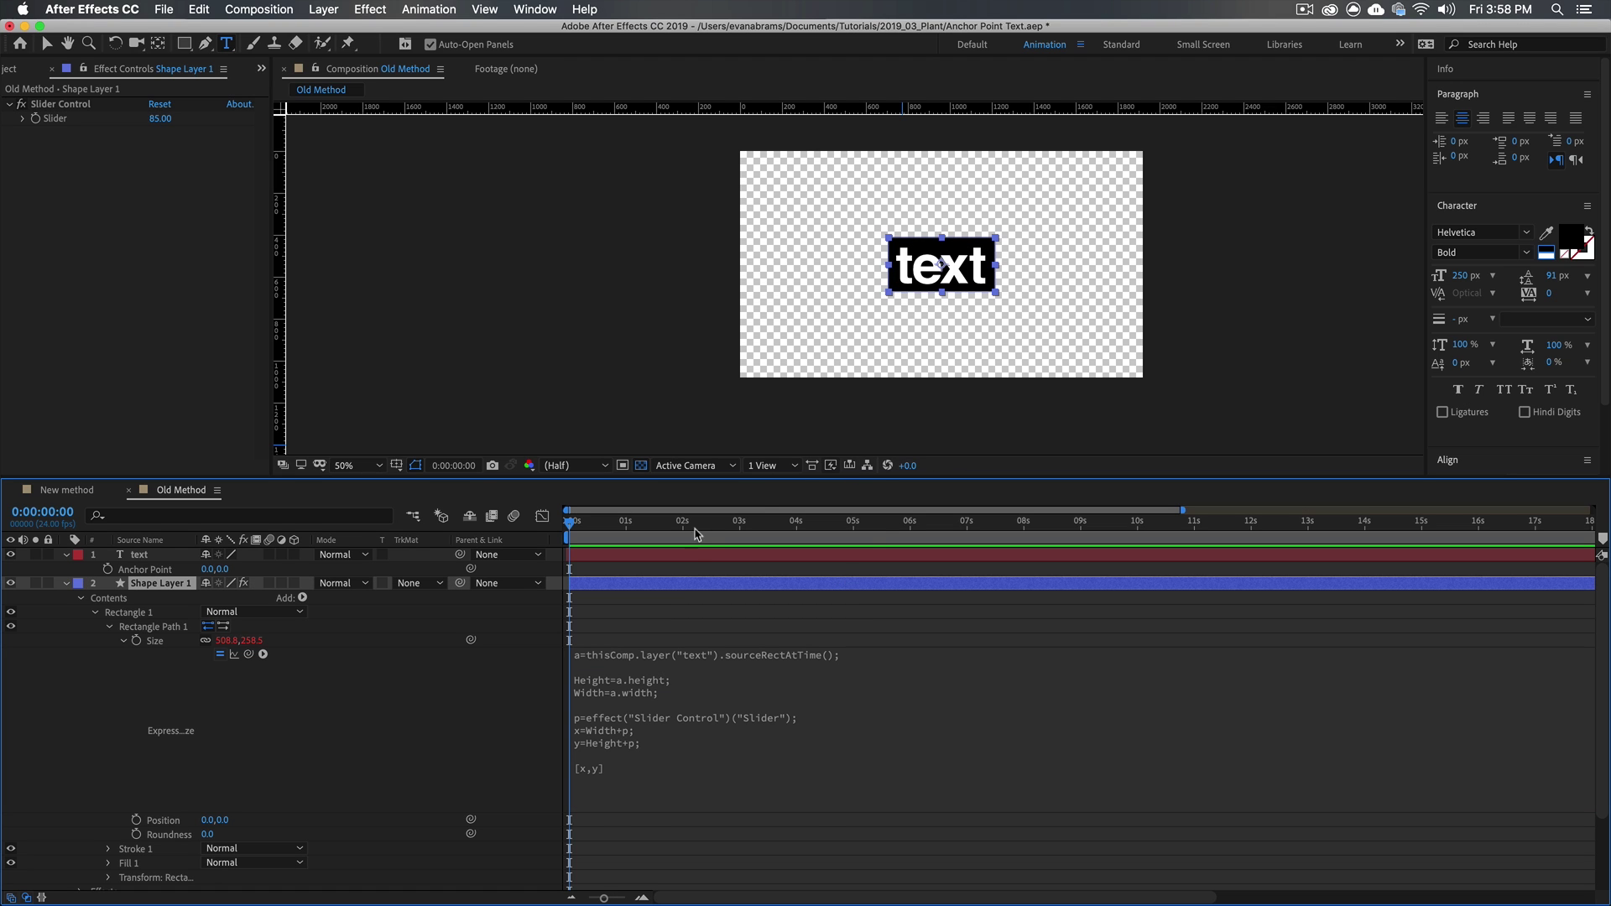
{"action": "double_click", "coordinate": [692, 553]}
Retype the text as 'gdfgdh' and compare left, right and centre alignment, ending left-aligned
{"action": "type", "text": "gdfgdh"}
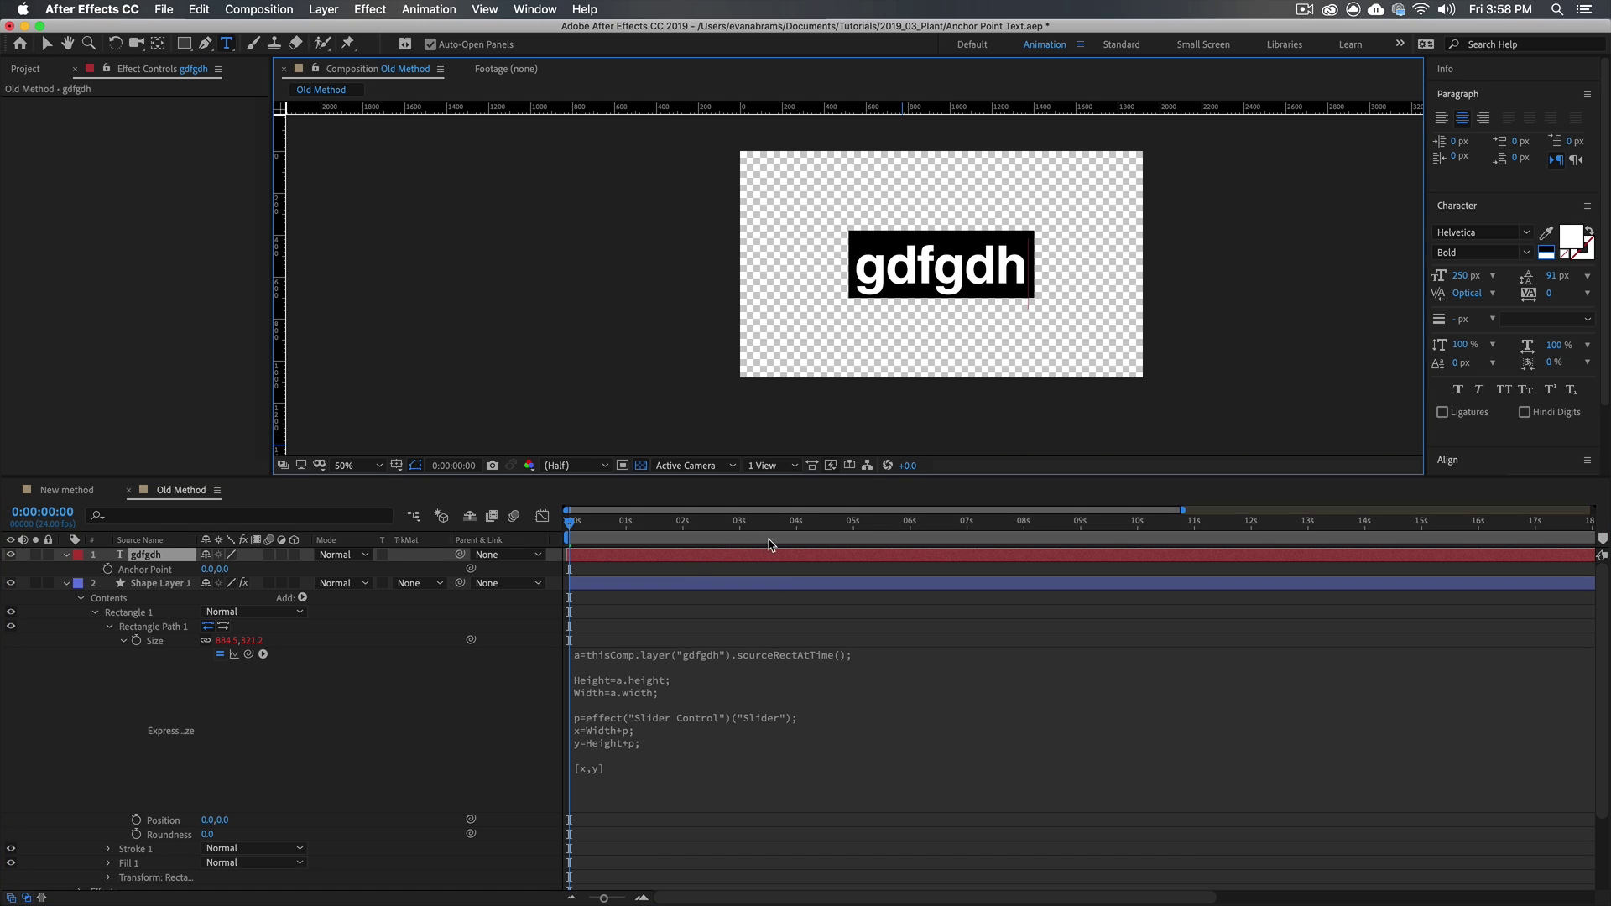
{"action": "left_click", "coordinate": [793, 585]}
{"action": "left_click", "coordinate": [789, 557]}
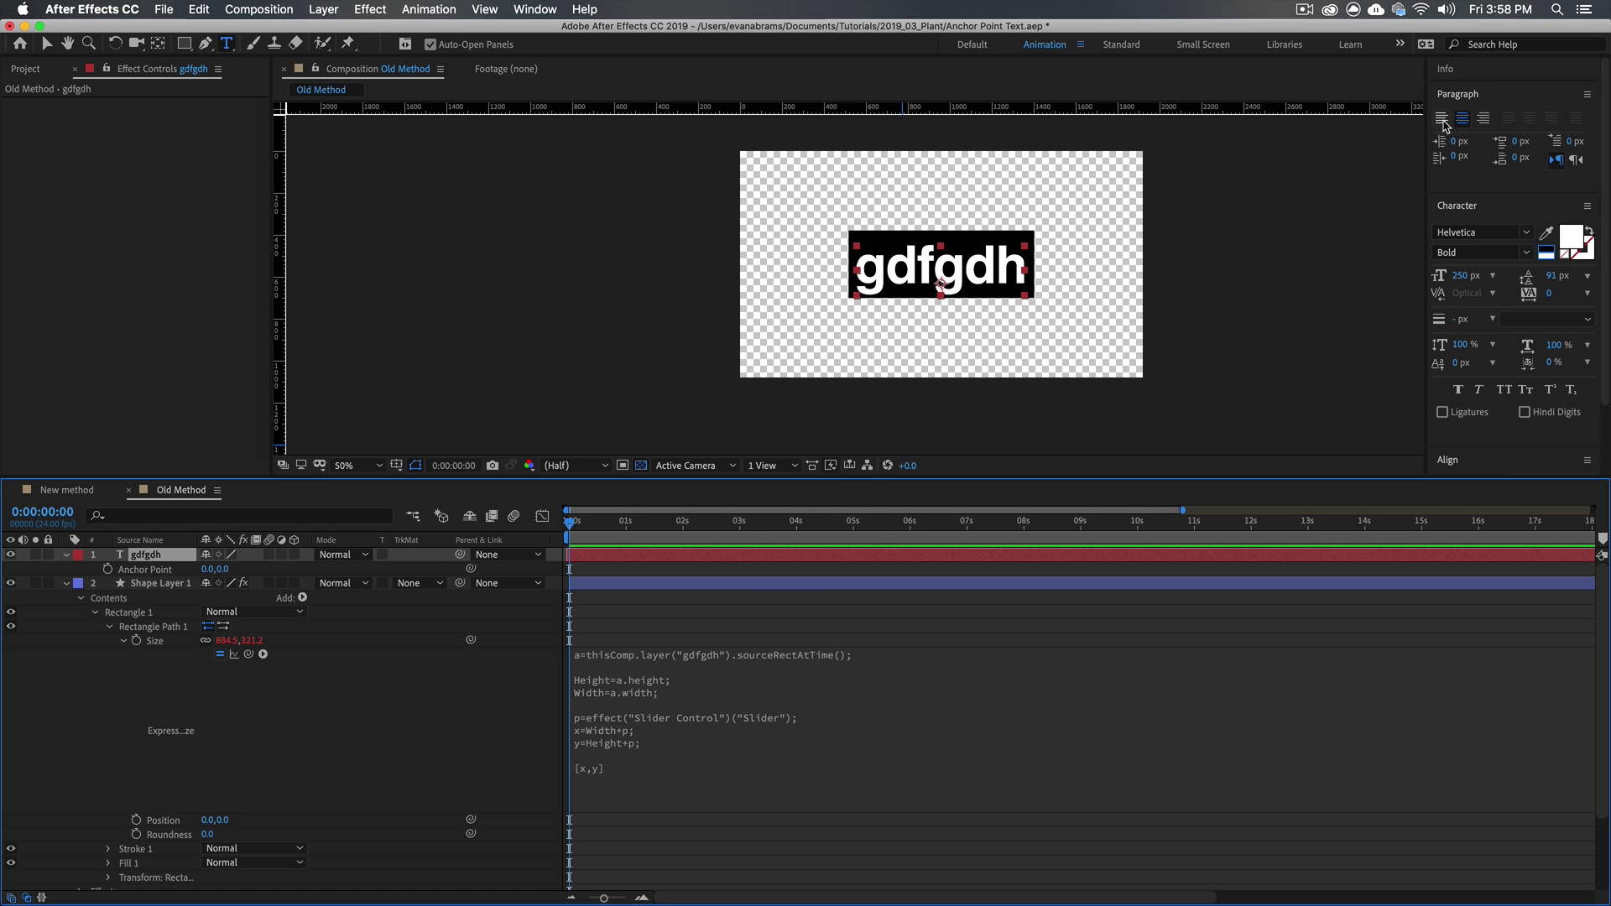
{"action": "left_click", "coordinate": [1441, 120]}
{"action": "left_click", "coordinate": [1480, 122]}
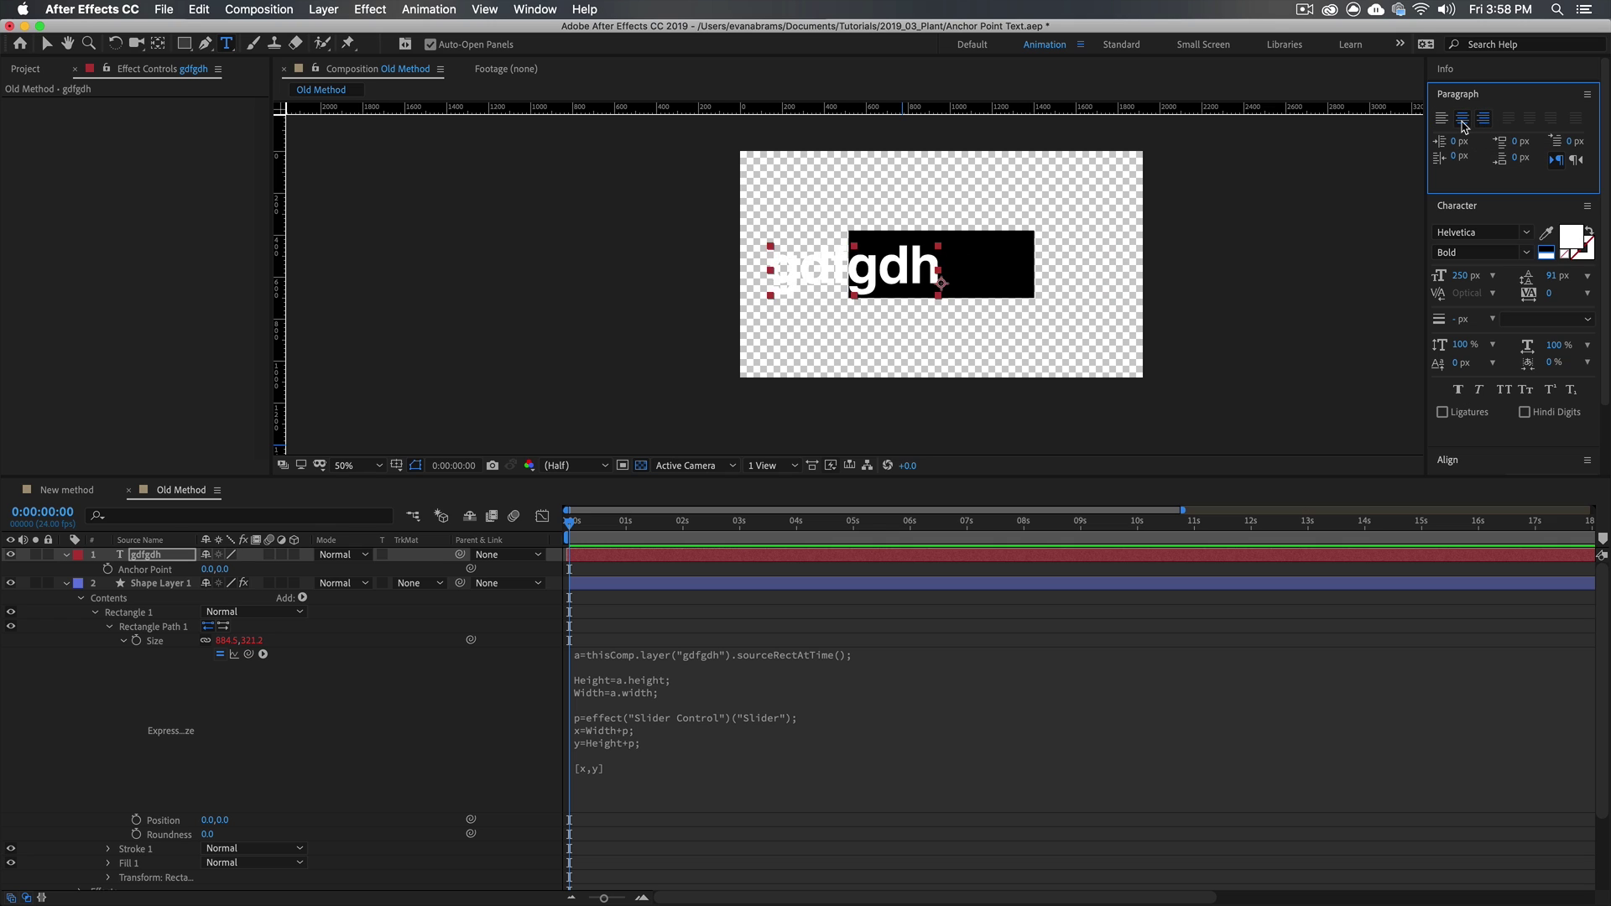
{"action": "left_click", "coordinate": [1462, 120]}
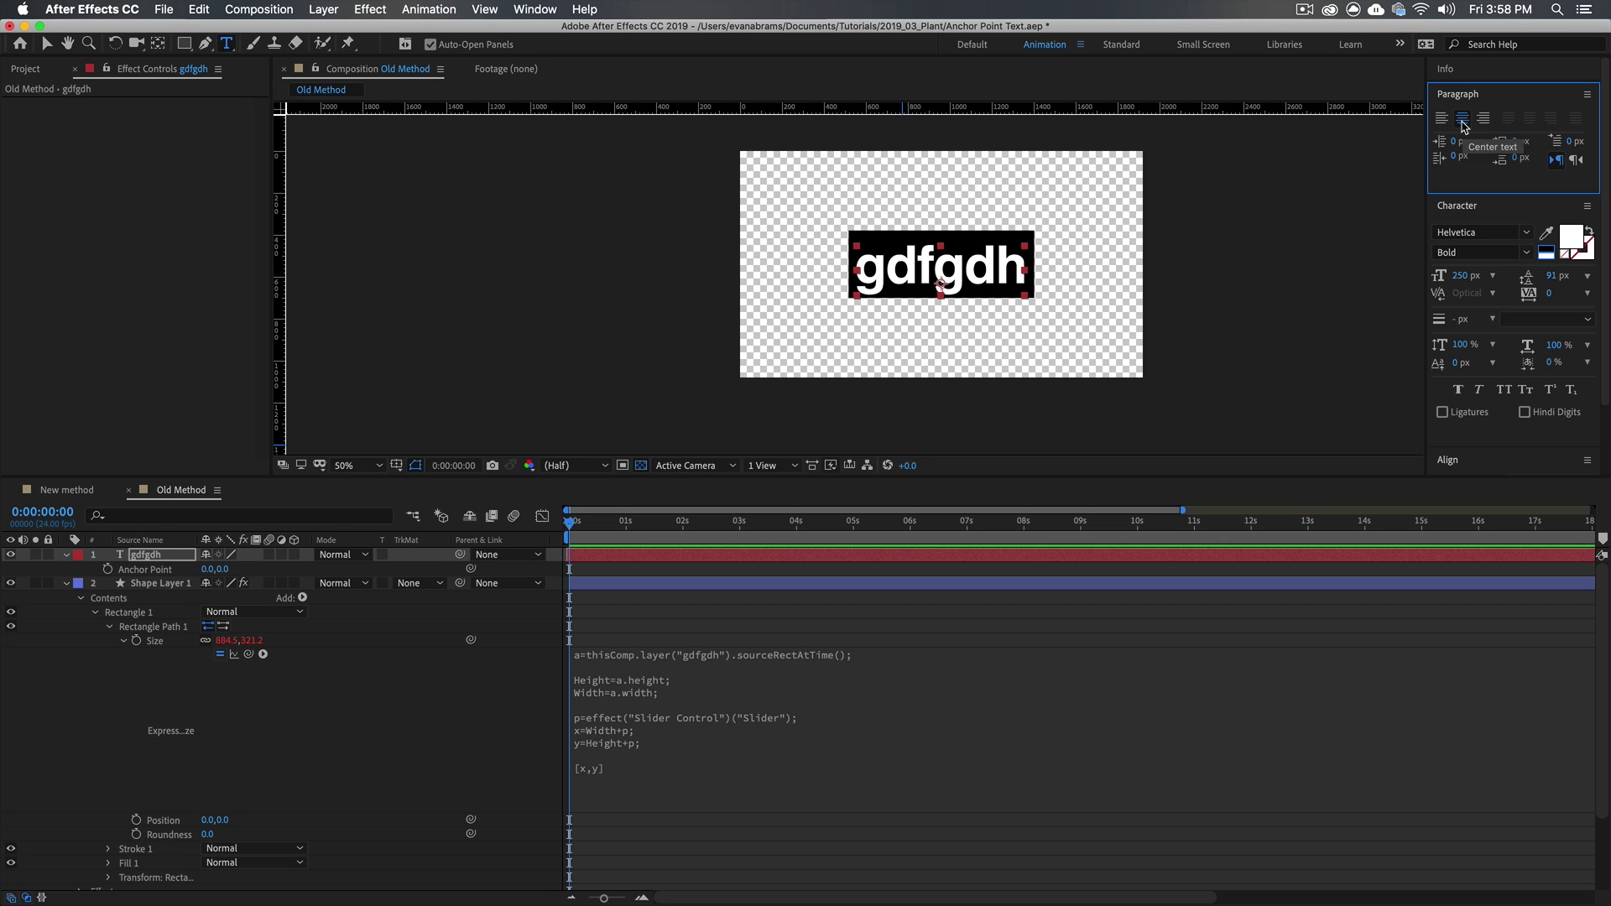
{"action": "left_click", "coordinate": [1441, 118]}
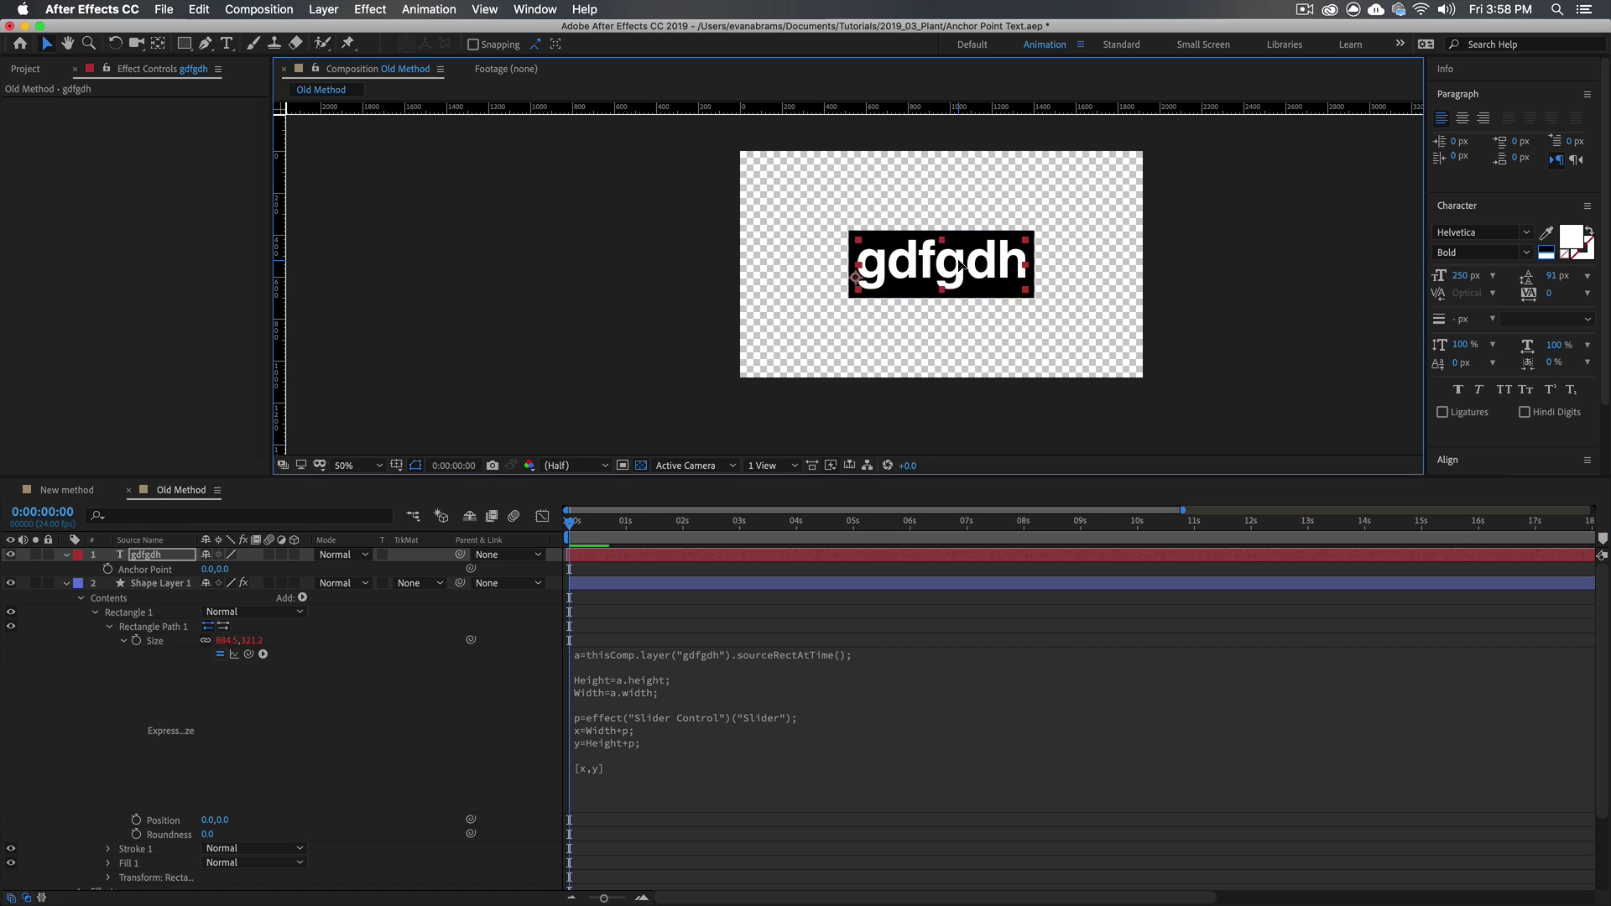
Retype the text as 'sdfsdfssfsdf', cycle through the alignments, and finish with Left align
{"action": "double_click", "coordinate": [958, 260]}
{"action": "type", "text": "sdfsdfs"}
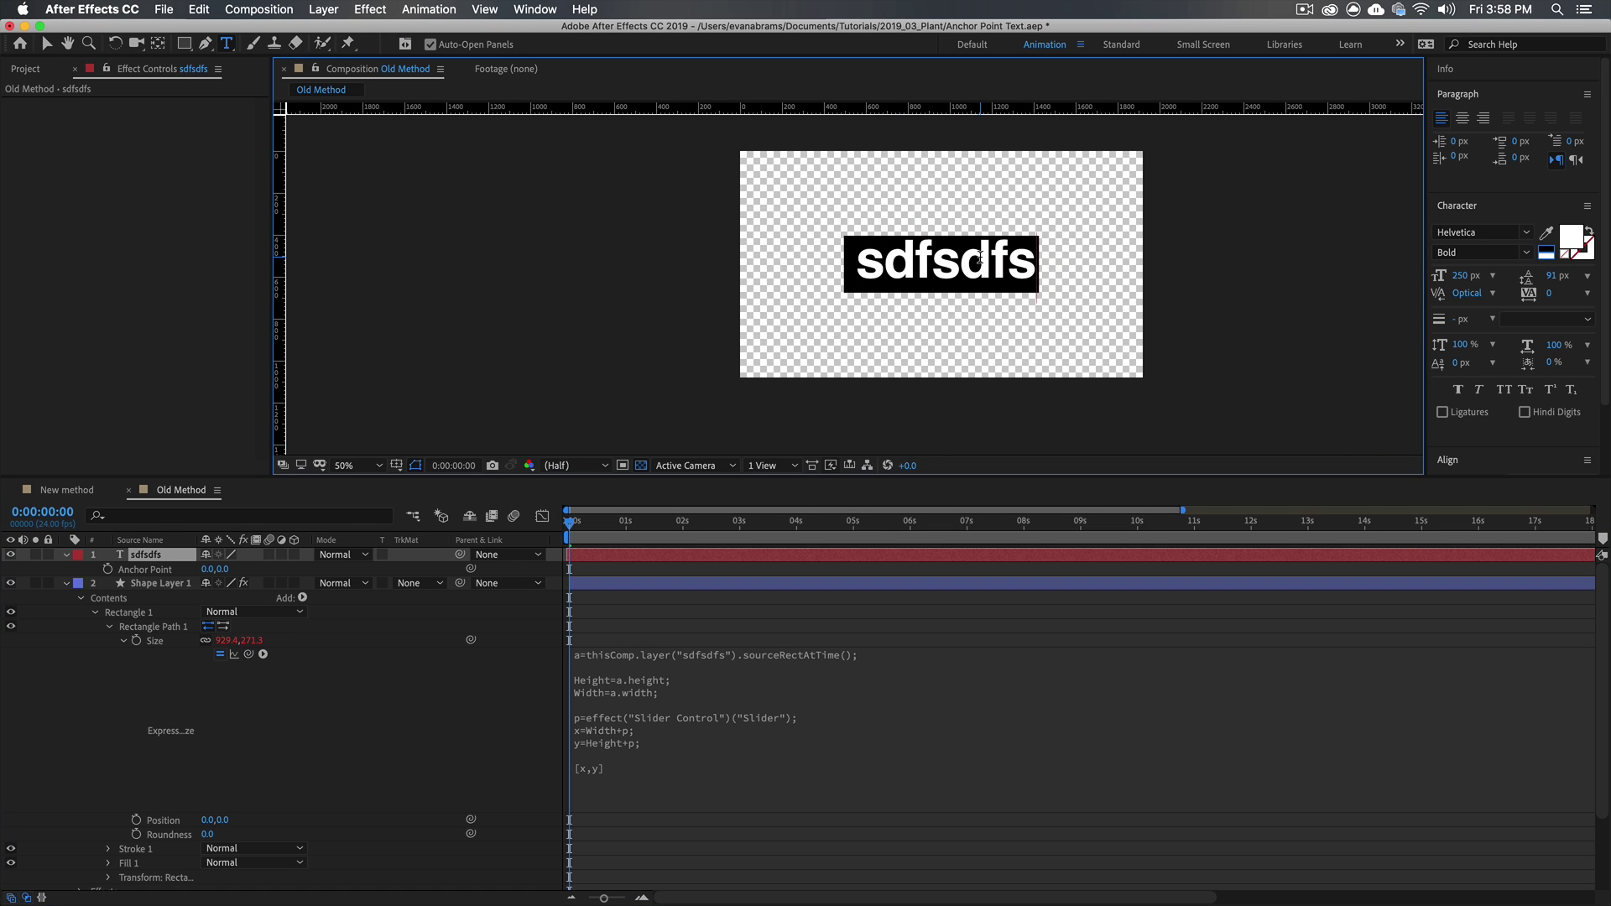
{"action": "type", "text": "sfsdf"}
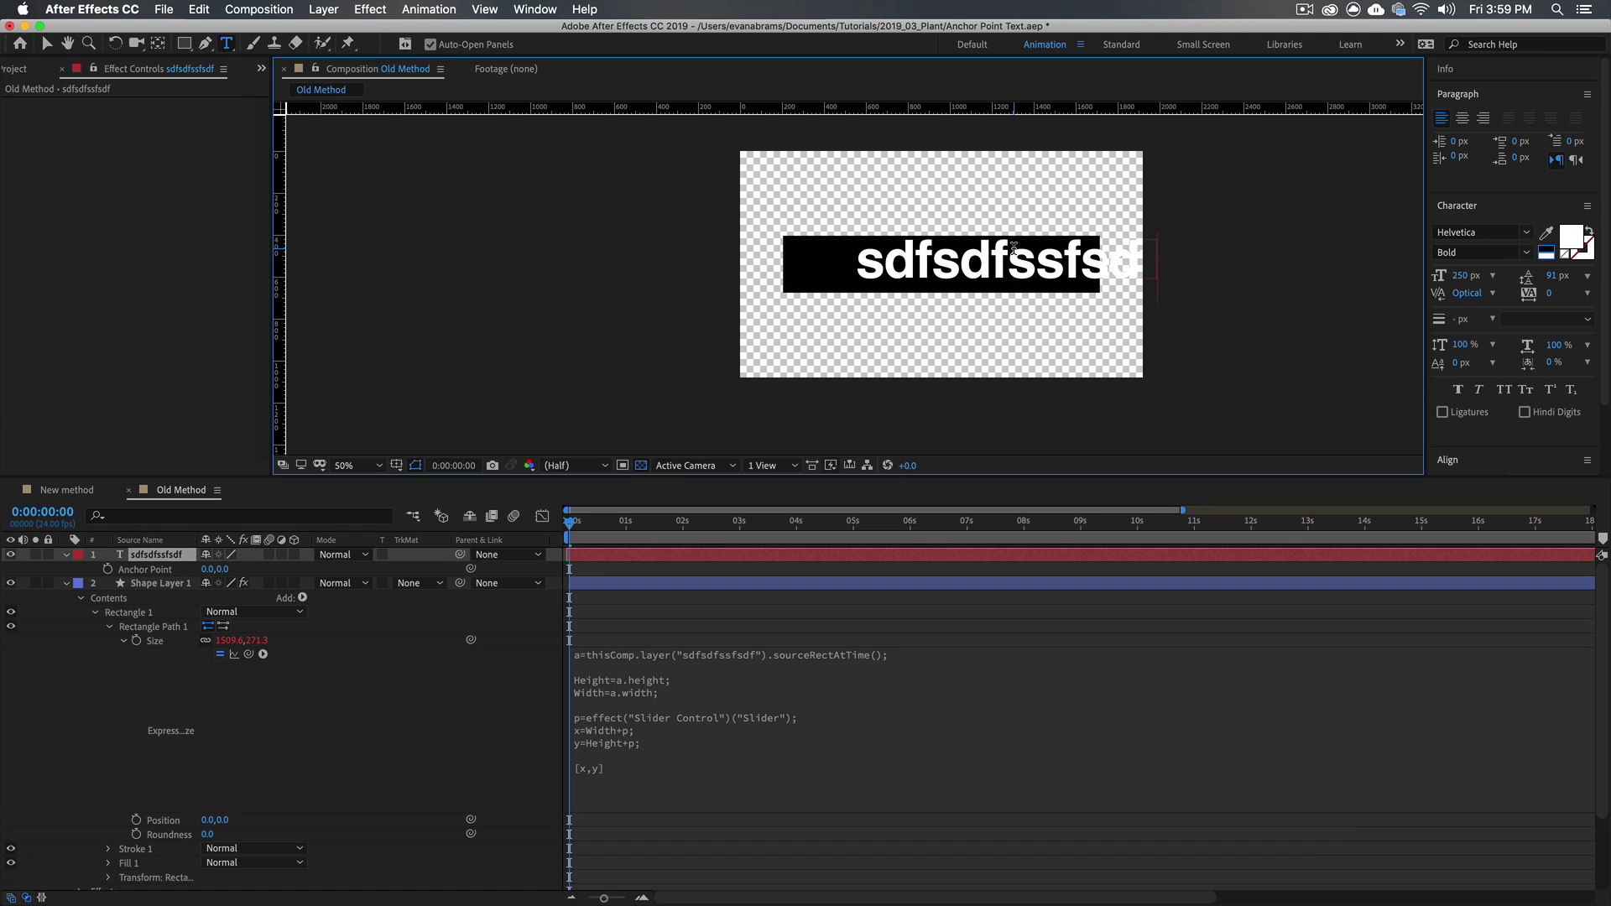
{"action": "left_click", "coordinate": [1047, 557]}
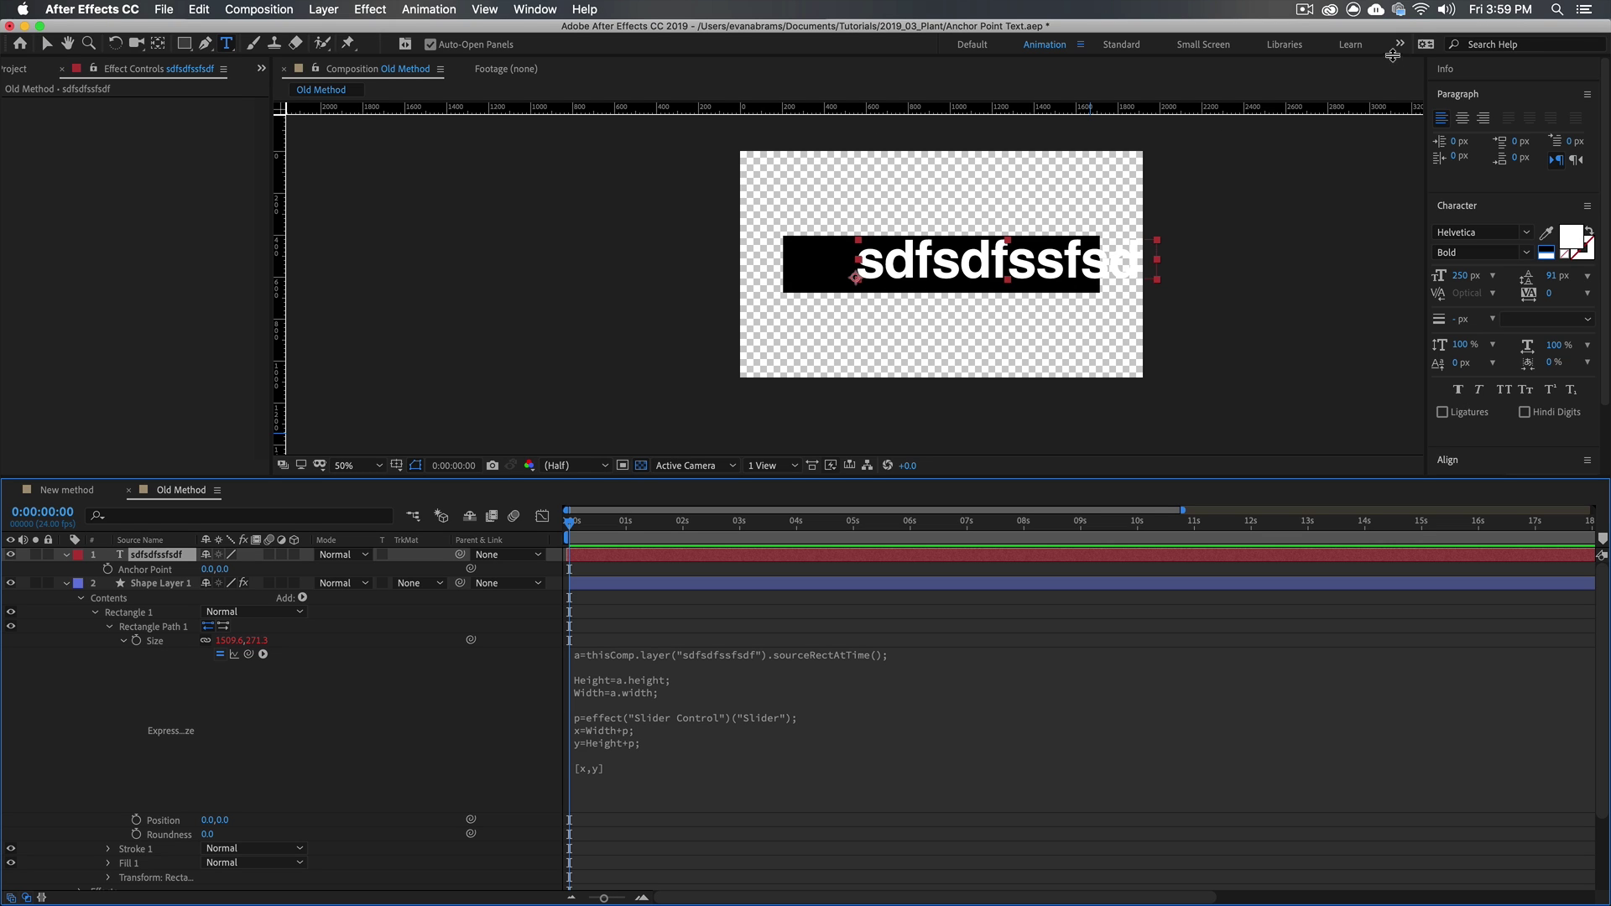
{"action": "left_click", "coordinate": [1462, 119]}
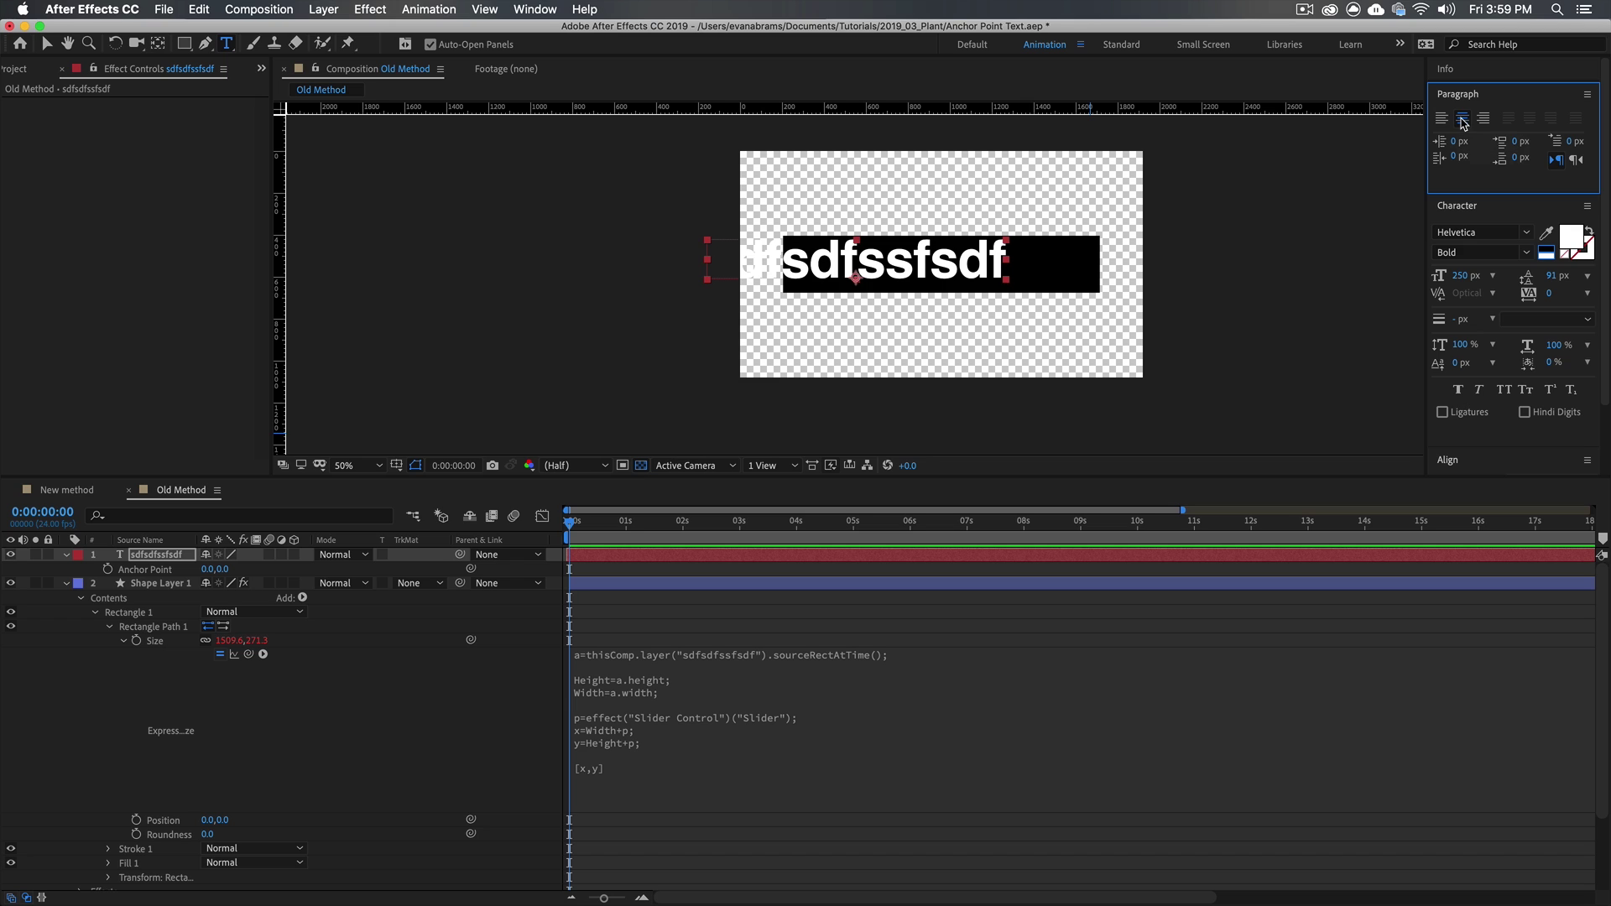
{"action": "left_click", "coordinate": [1442, 122]}
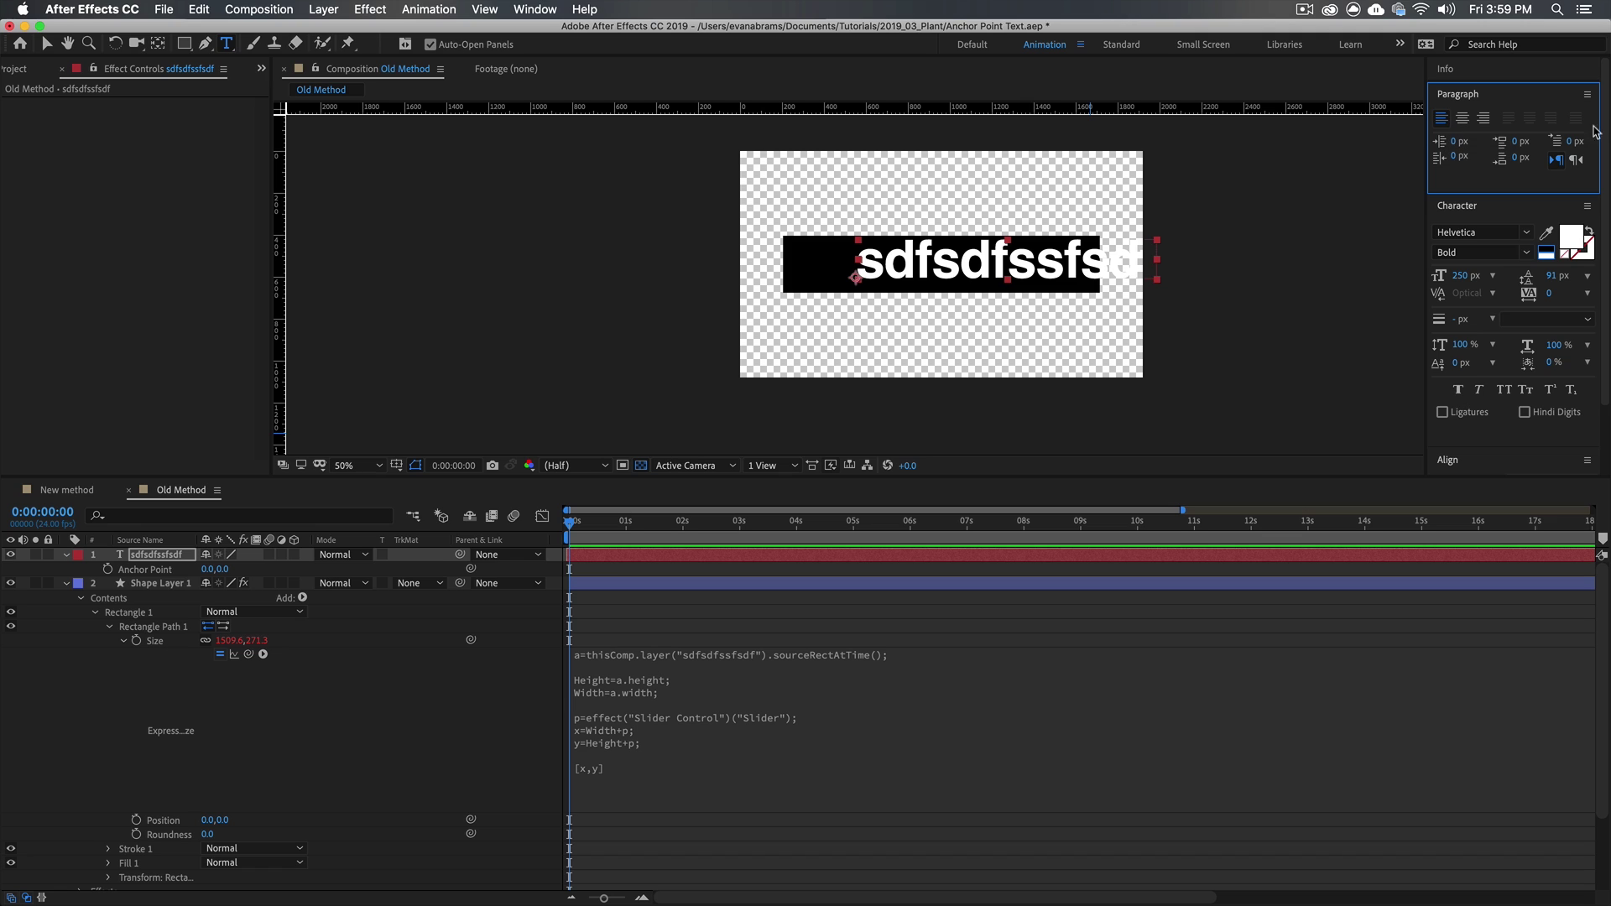
{"action": "left_click", "coordinate": [1462, 120]}
{"action": "left_click", "coordinate": [1463, 122]}
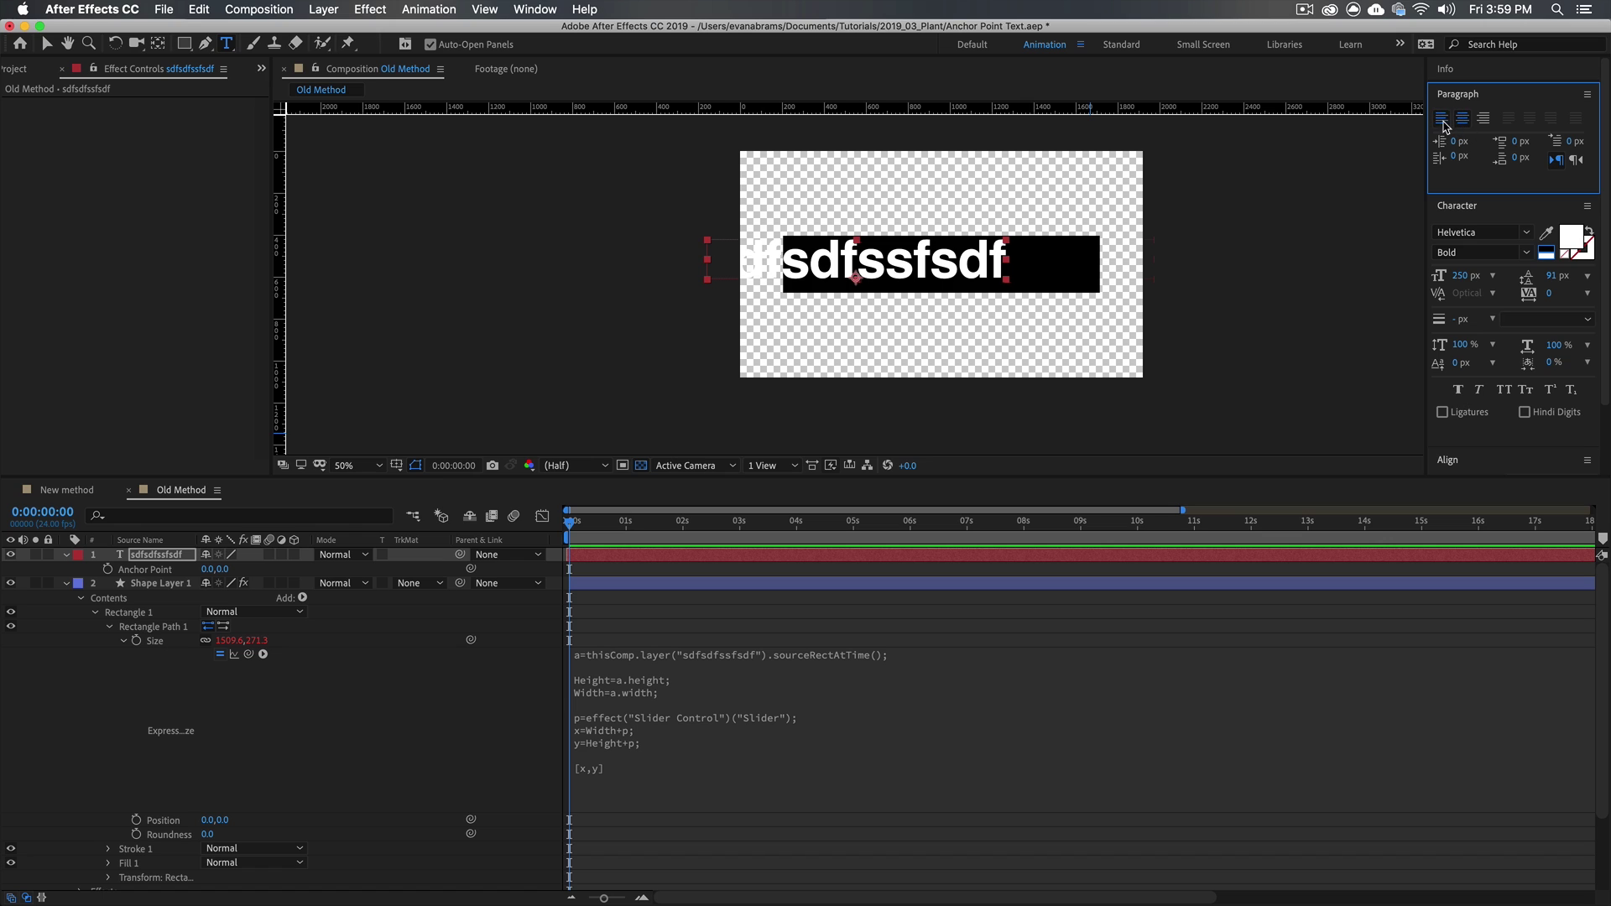
{"action": "left_click", "coordinate": [1442, 119]}
{"action": "left_click", "coordinate": [1483, 119]}
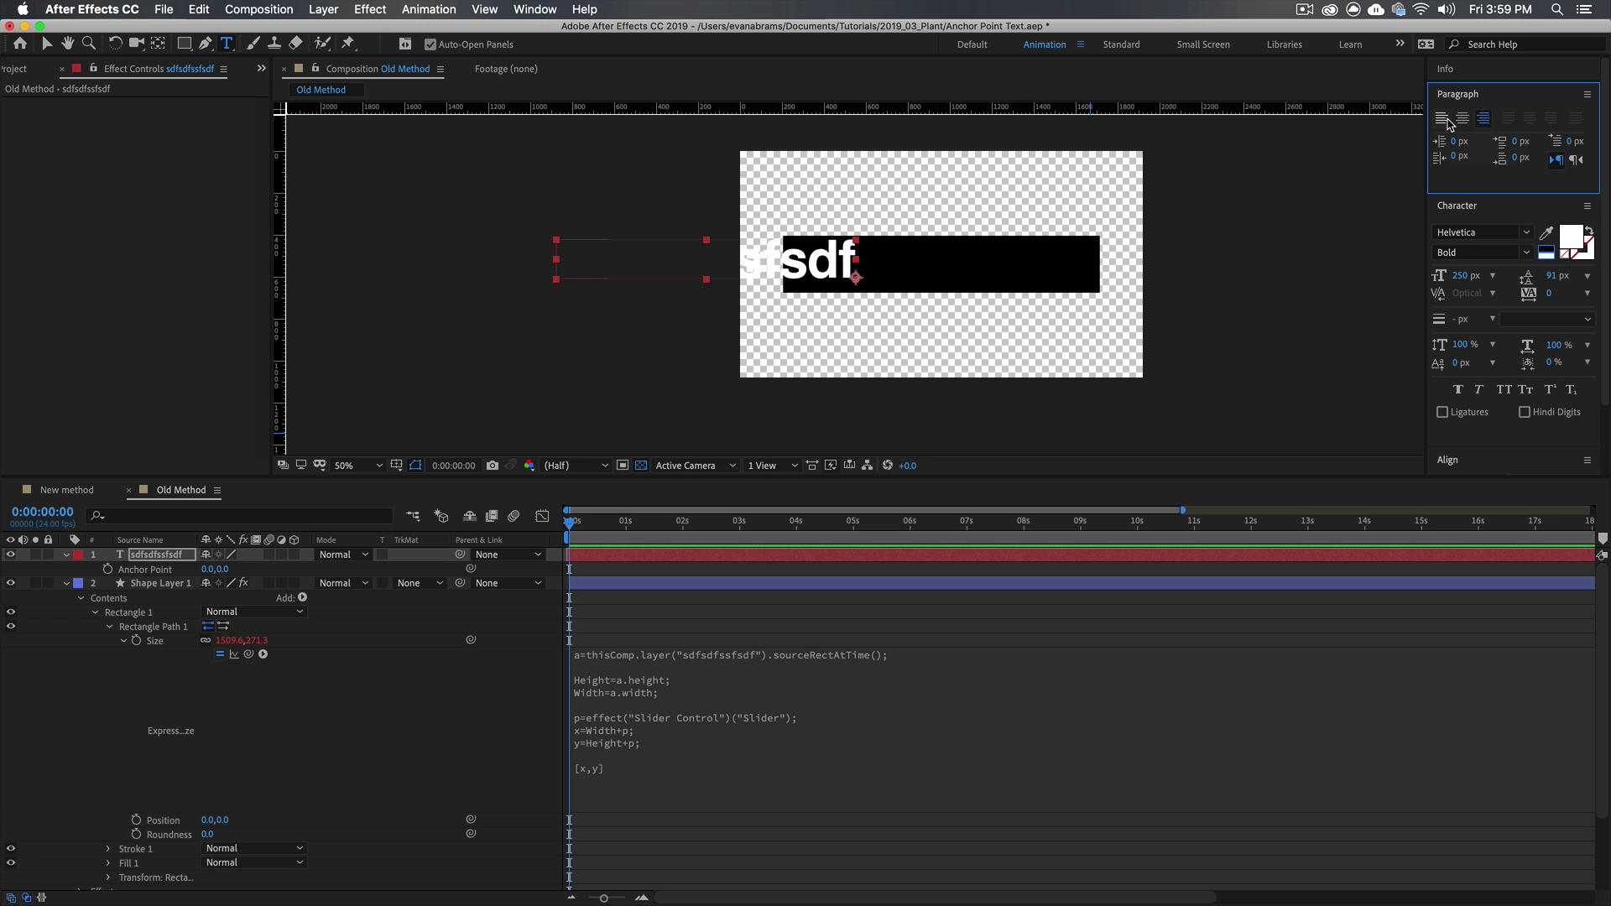
{"action": "left_click", "coordinate": [1442, 118]}
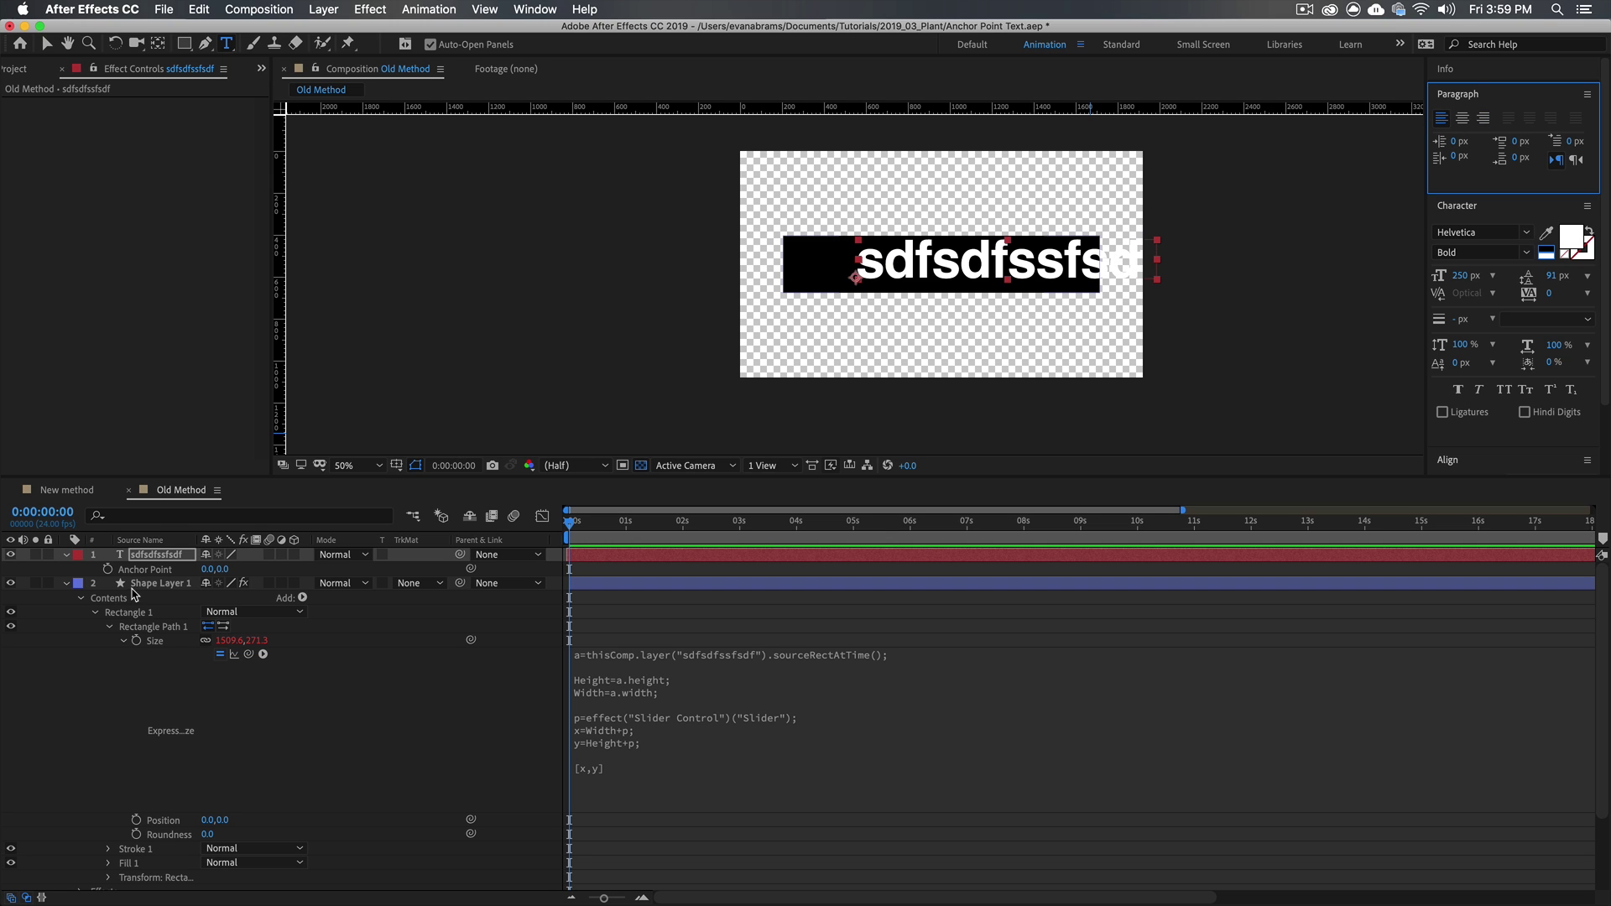
Copy the box's Size expression into a new Anchor Point expression on the text layer
{"action": "left_click", "coordinate": [107, 569], "text": "alt"}
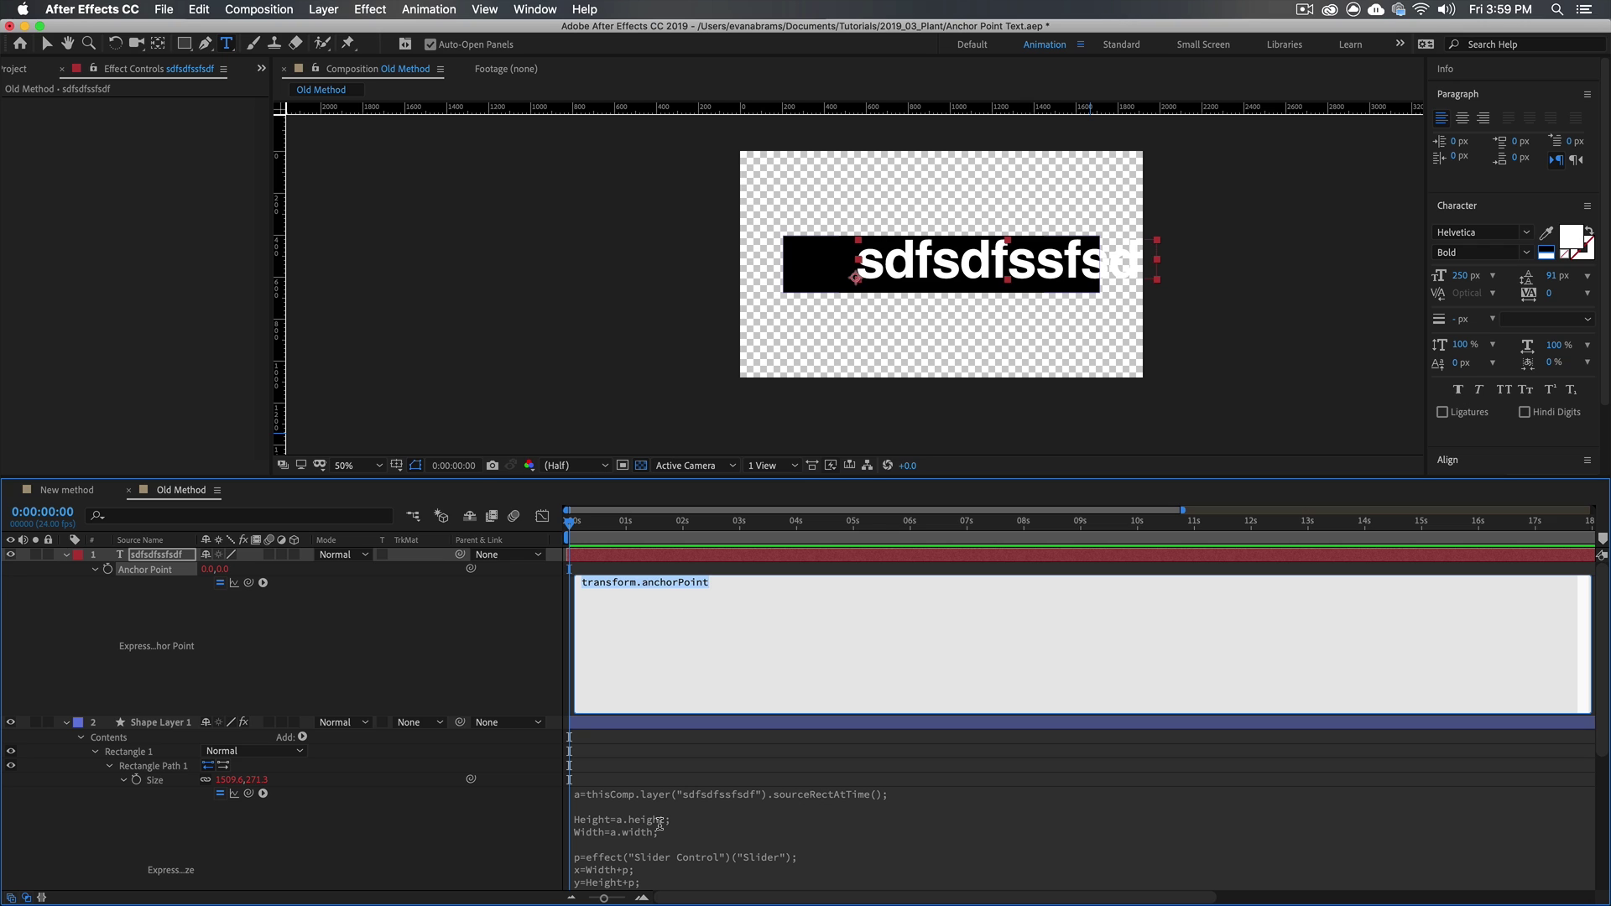
{"action": "left_click", "coordinate": [659, 824]}
{"action": "key", "text": "cmd+c"}
{"action": "left_click", "coordinate": [673, 624]}
{"action": "key", "text": "cmd+v"}
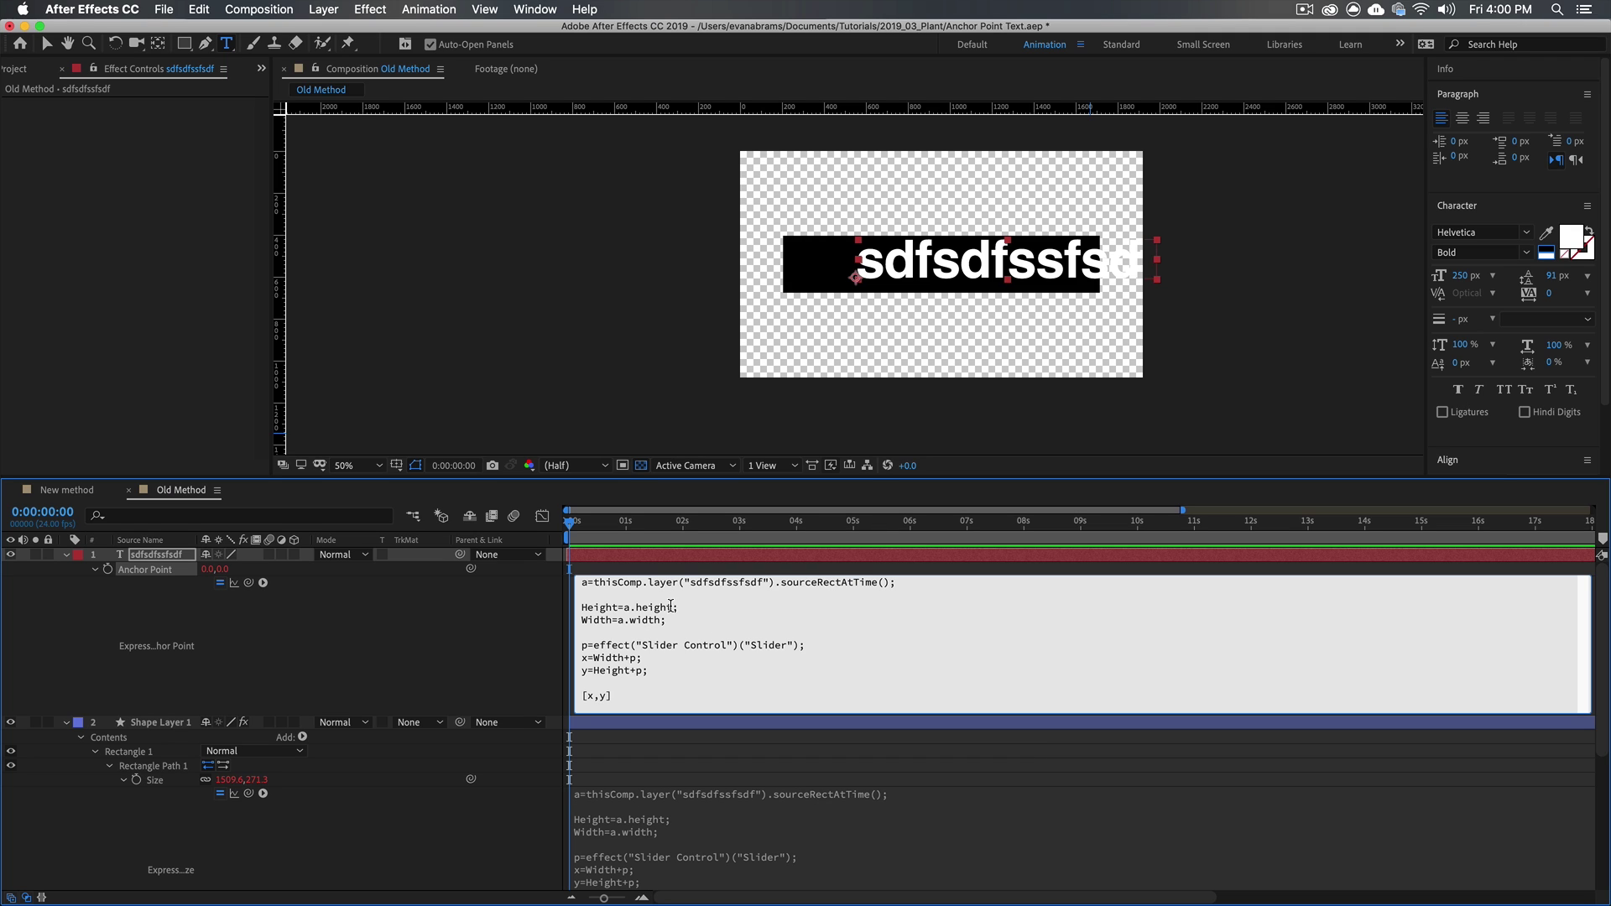
Delete the blank line and the slider line, and clear Width+p from the x line
{"action": "left_click", "coordinate": [637, 594]}
{"action": "key", "text": "Delete"}
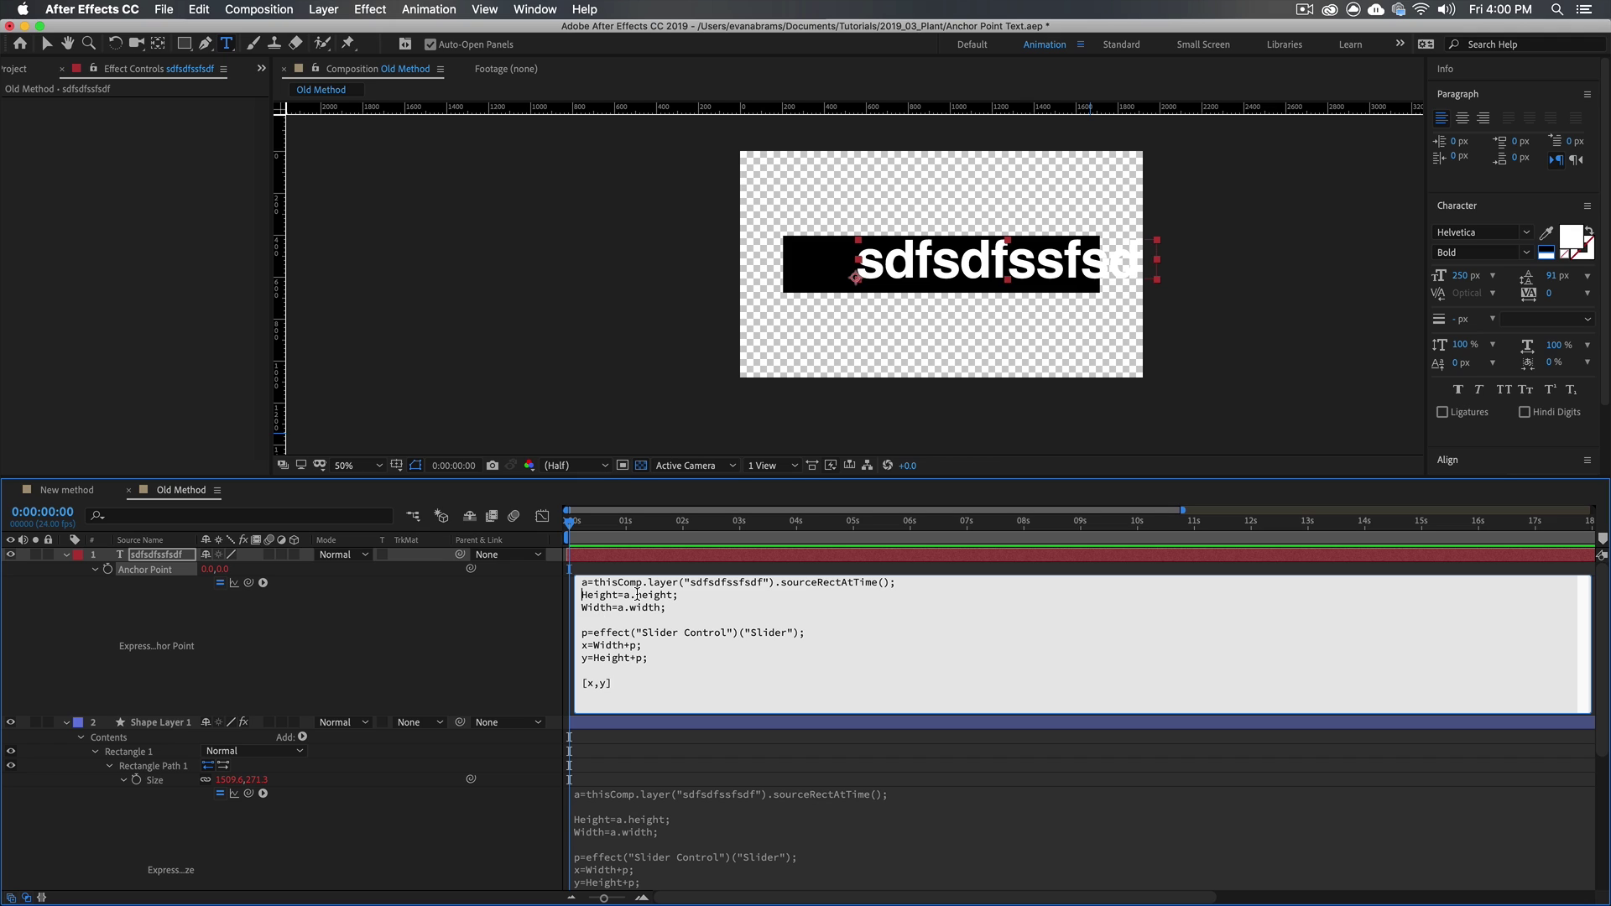
{"action": "triple_click", "coordinate": [692, 632]}
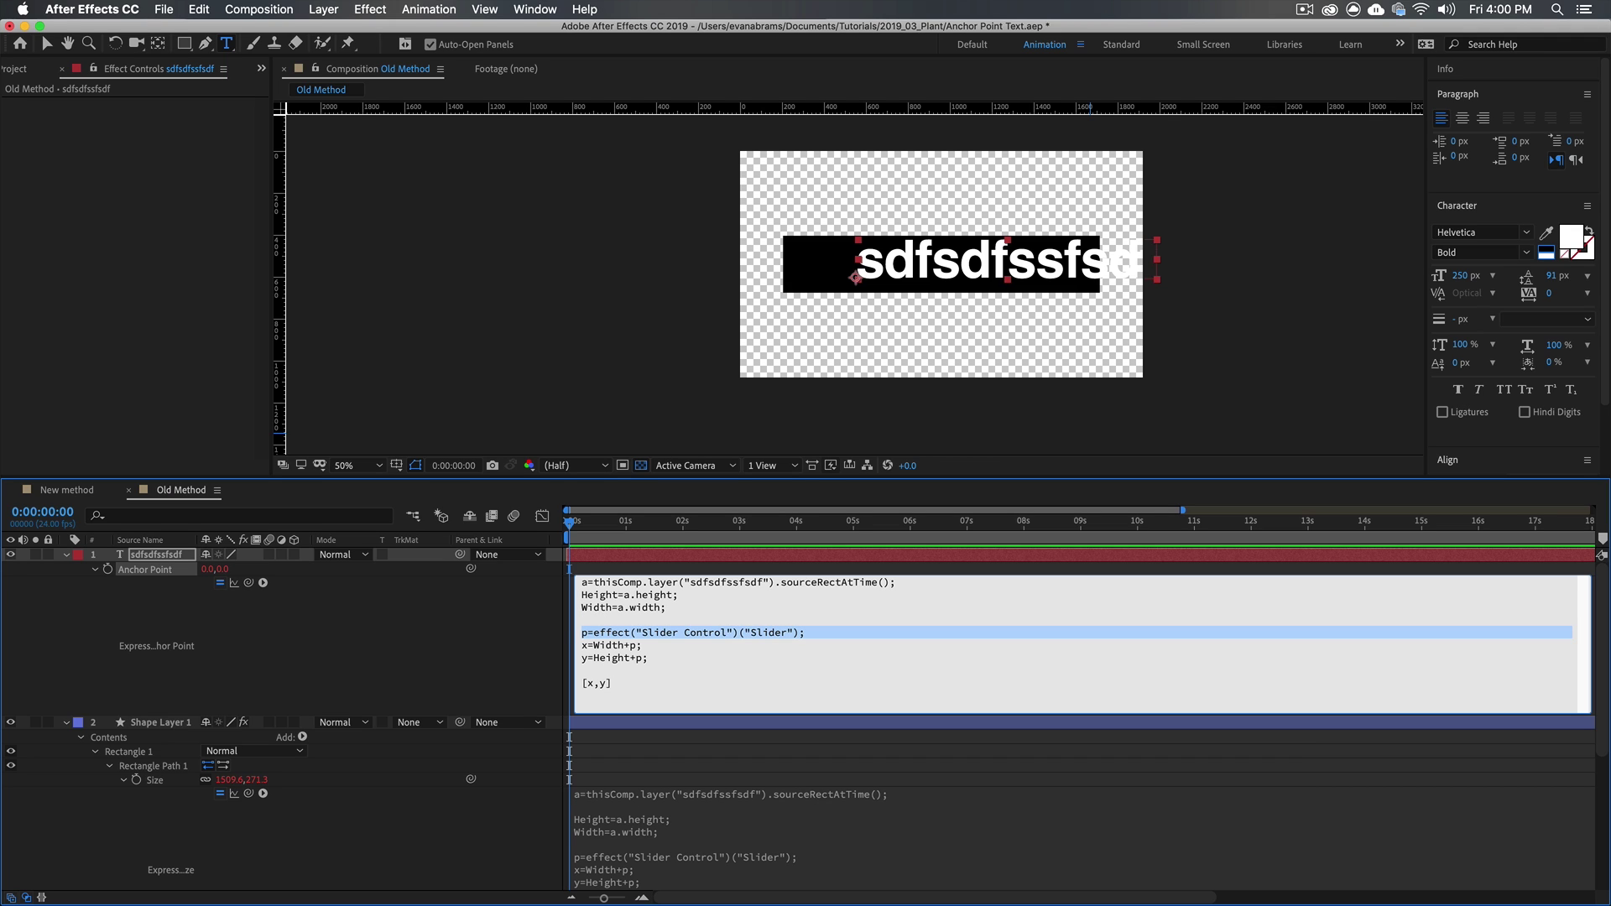
{"action": "key", "text": "Delete"}
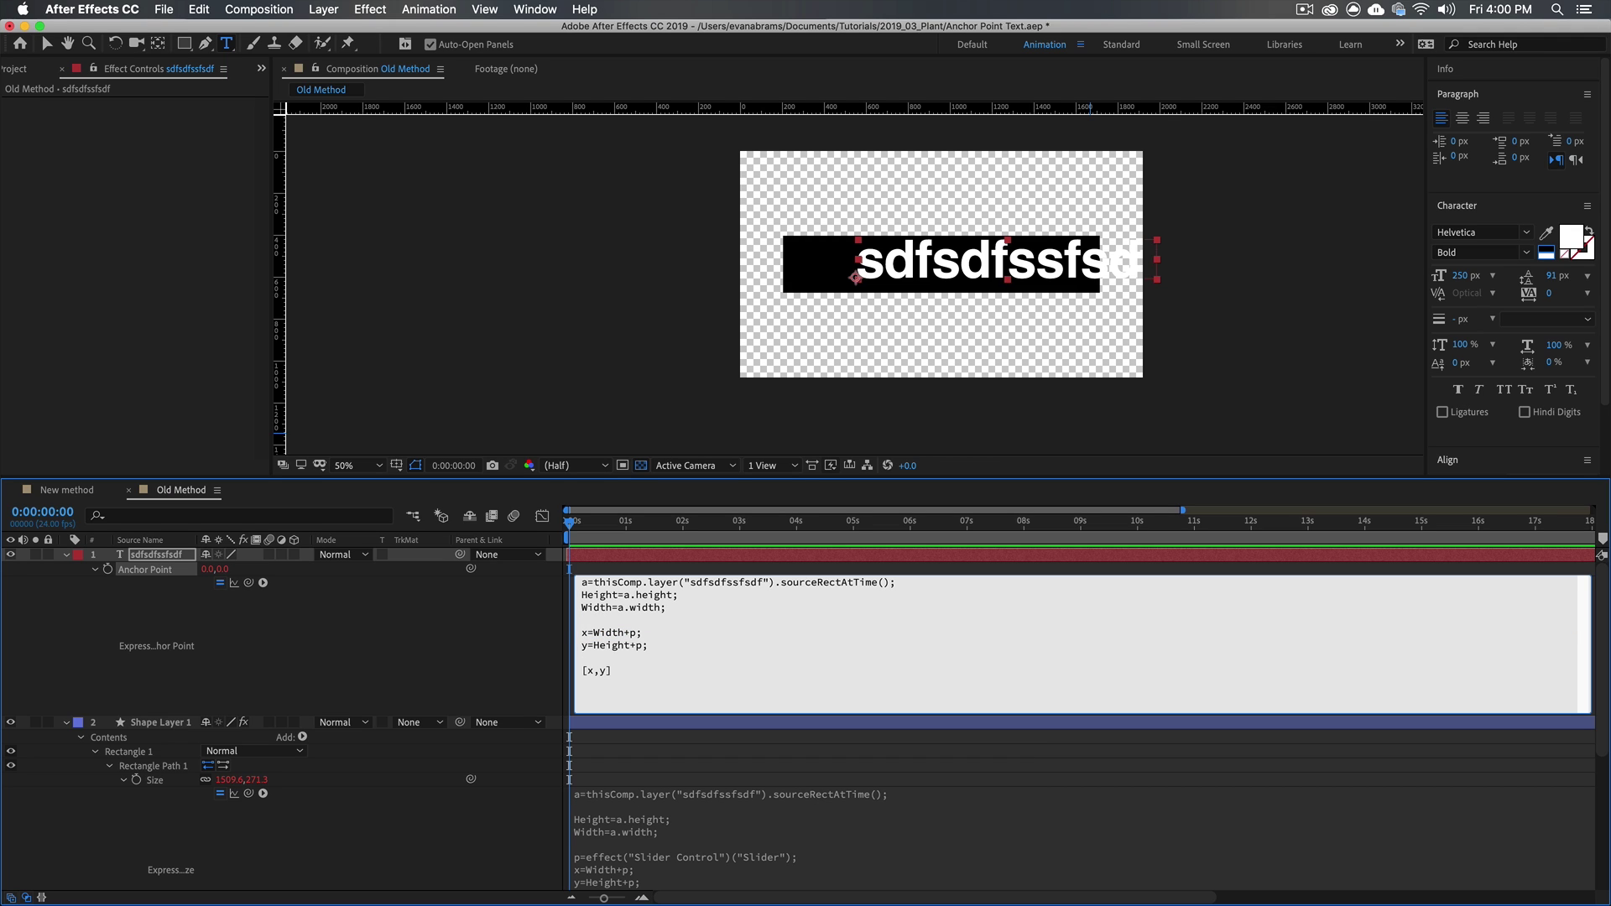
{"action": "key", "text": "shift+Right"}
{"action": "key", "text": "shift+Right"}
{"action": "key", "text": "shift+Right"}
{"action": "key", "text": "shift+Right"}
{"action": "key", "text": "shift+Right"}
{"action": "key", "text": "shift+Right"}
{"action": "key", "text": "shift+Right"}
{"action": "key", "text": "Delete"}
{"action": "key", "text": "shift+Right"}
{"action": "key", "text": "shift+Right"}
{"action": "key", "text": "shift+Right"}
{"action": "key", "text": "shift+Right"}
{"action": "key", "text": "shift+Right"}
{"action": "key", "text": "shift+Right"}
{"action": "key", "text": "shift+Right"}
Insert new Left and Top lines below Width=a.width; in the Anchor Point expression
{"action": "left_click", "coordinate": [667, 608]}
{"action": "key", "text": "Return"}
{"action": "type", "text": "Left"}
{"action": "key", "text": "Return"}
{"action": "type", "text": "Top"}
{"action": "key", "text": "Up"}
{"action": "key", "text": "End"}
{"action": "type", "text": "="}
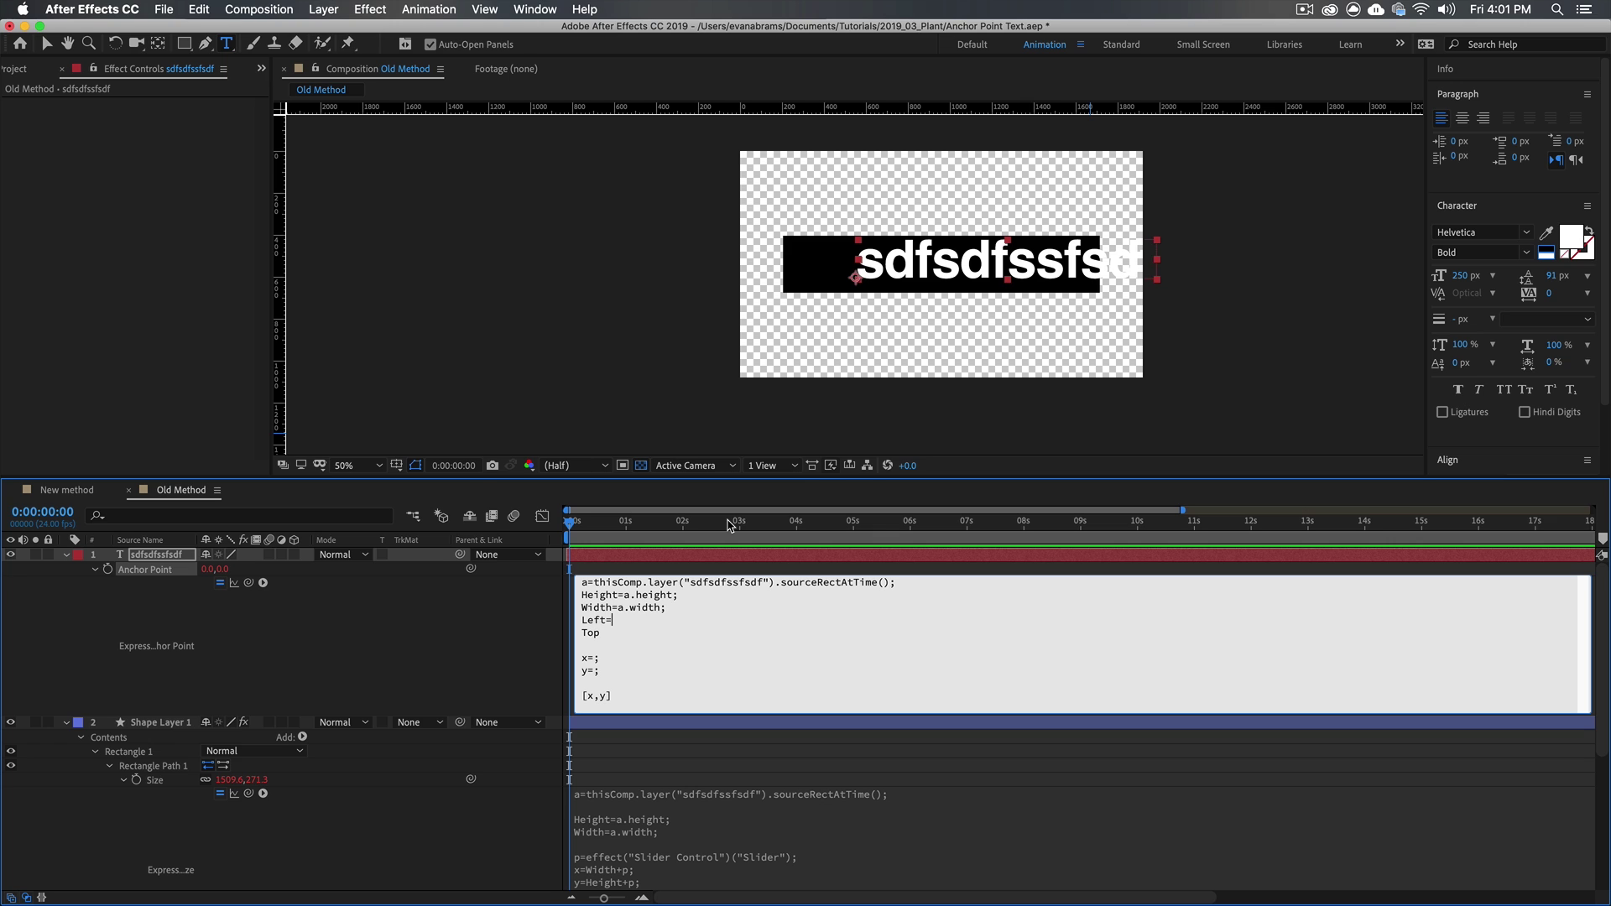
Complete Left=a.left; and Top=a.top;, then set x to Left+Width/2
{"action": "scroll", "coordinate": [864, 269], "scroll_direction": "left", "scroll_amount": 1}
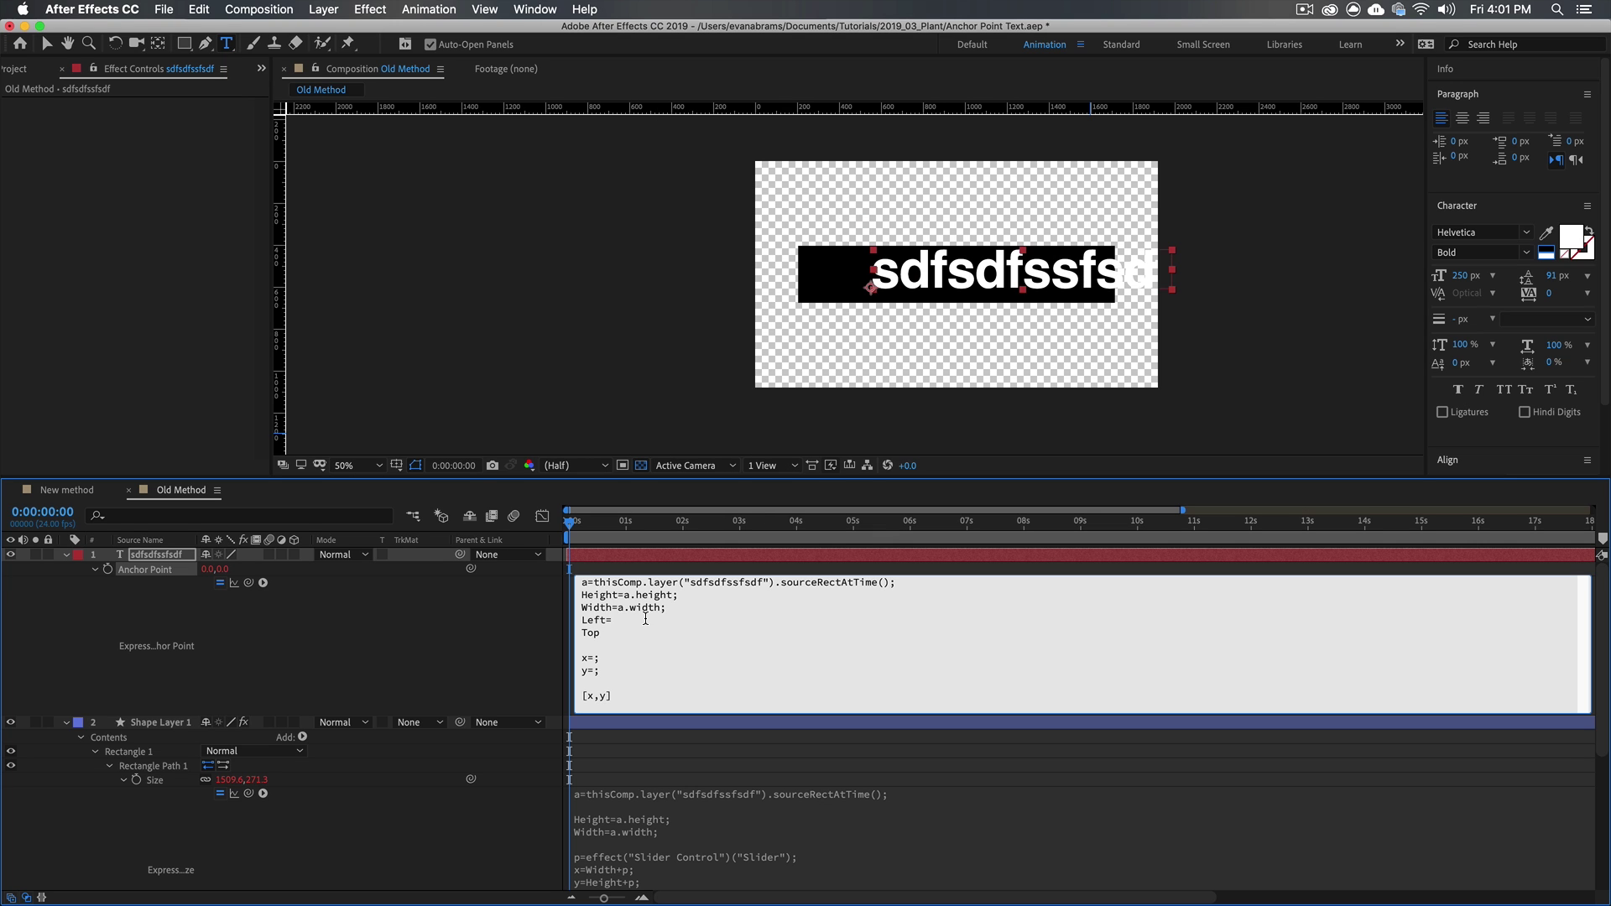
{"action": "type", "text": "a.ll"}
{"action": "key", "text": "BackSpace"}
{"action": "type", "text": "eft;"}
{"action": "type", "text": "a."}
{"action": "type", "text": "top;"}
{"action": "type", "text": "Left"}
{"action": "type", "text": "+"}
{"action": "type", "text": "Width/"}
{"action": "type", "text": "2"}
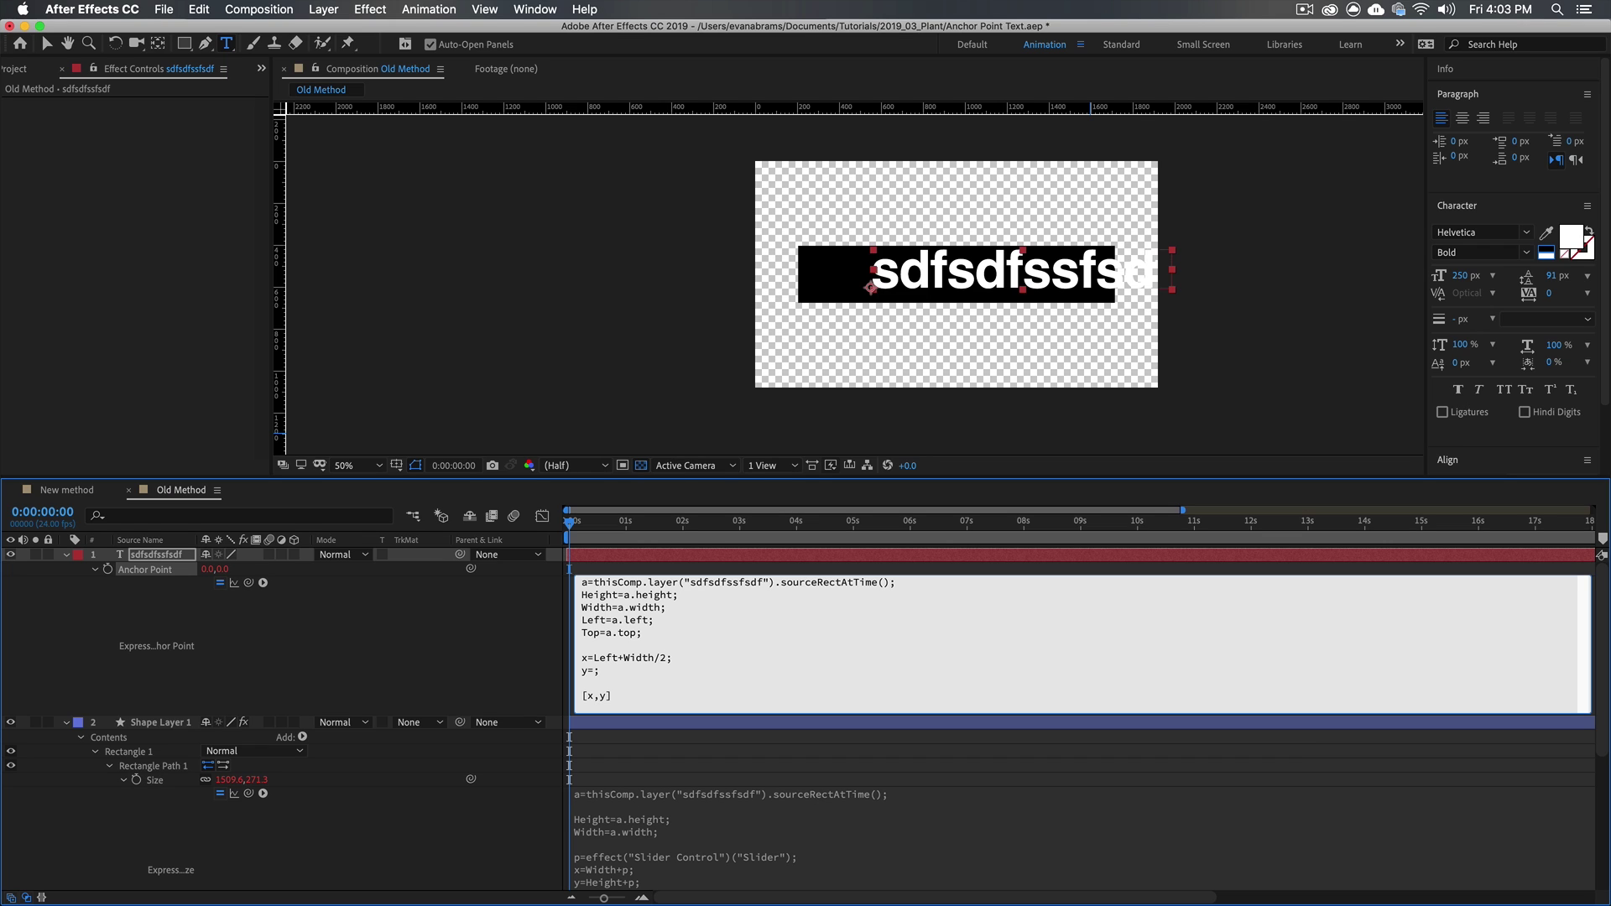
Set y to Top+Height/2 and apply the Anchor Point expression
{"action": "key", "text": "shift+Left"}
{"action": "key", "text": "shift+Left"}
{"action": "key", "text": "shift+Left"}
{"action": "key", "text": "shift+Left"}
{"action": "key", "text": "shift+Left"}
{"action": "key", "text": "shift+Left"}
{"action": "key", "text": "shift+Left"}
{"action": "key", "text": "shift+Left"}
{"action": "key", "text": "Left"}
{"action": "type", "text": "Top+Height/2"}
{"action": "key", "text": "KP_Enter"}
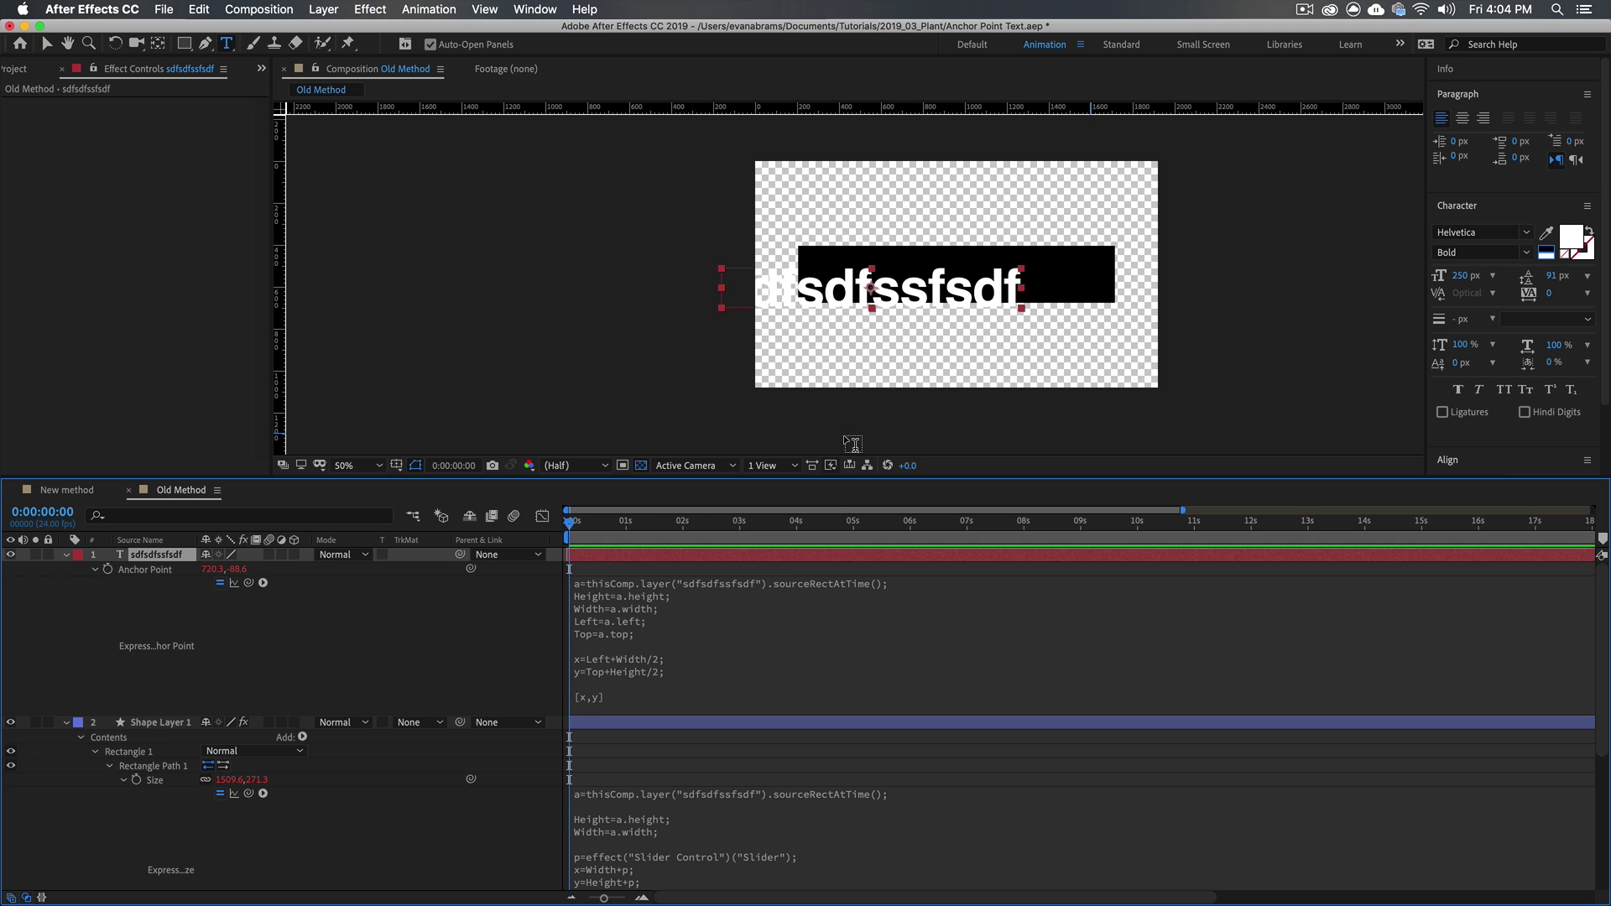
Move the text into the black box and place horizontal and vertical guides through its anchor
{"action": "key", "text": "v"}
{"action": "left_click_drag", "start_coordinate": [895, 291], "coordinate": [920, 291]}
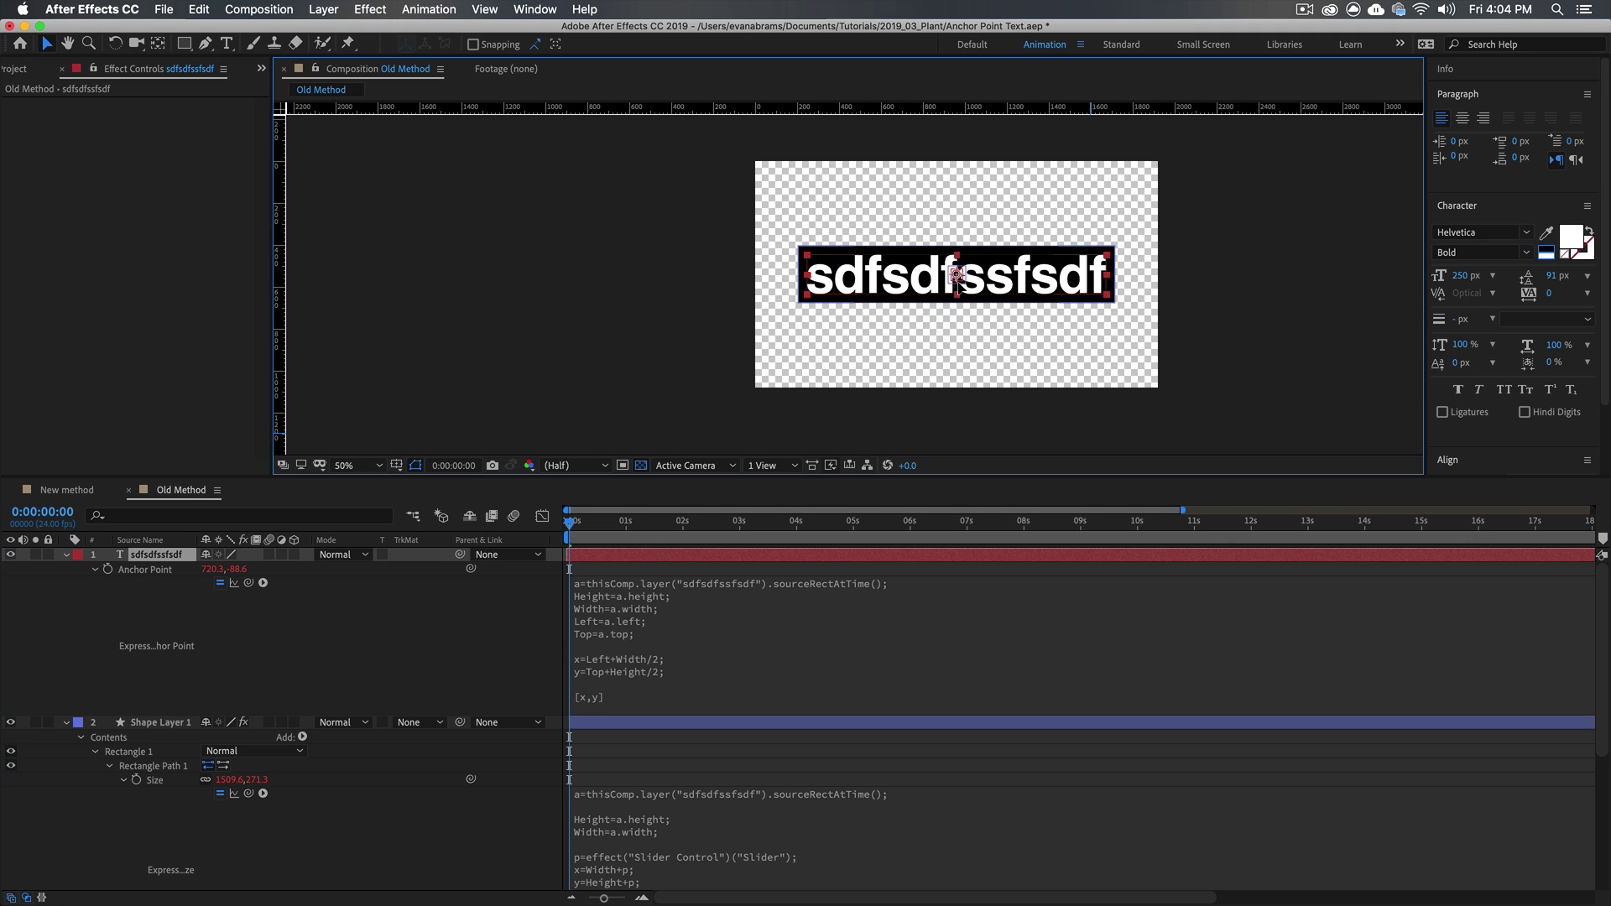
{"action": "scroll", "coordinate": [1128, 272], "scroll_direction": "up", "scroll_amount": 1}
{"action": "left_click", "coordinate": [1116, 288]}
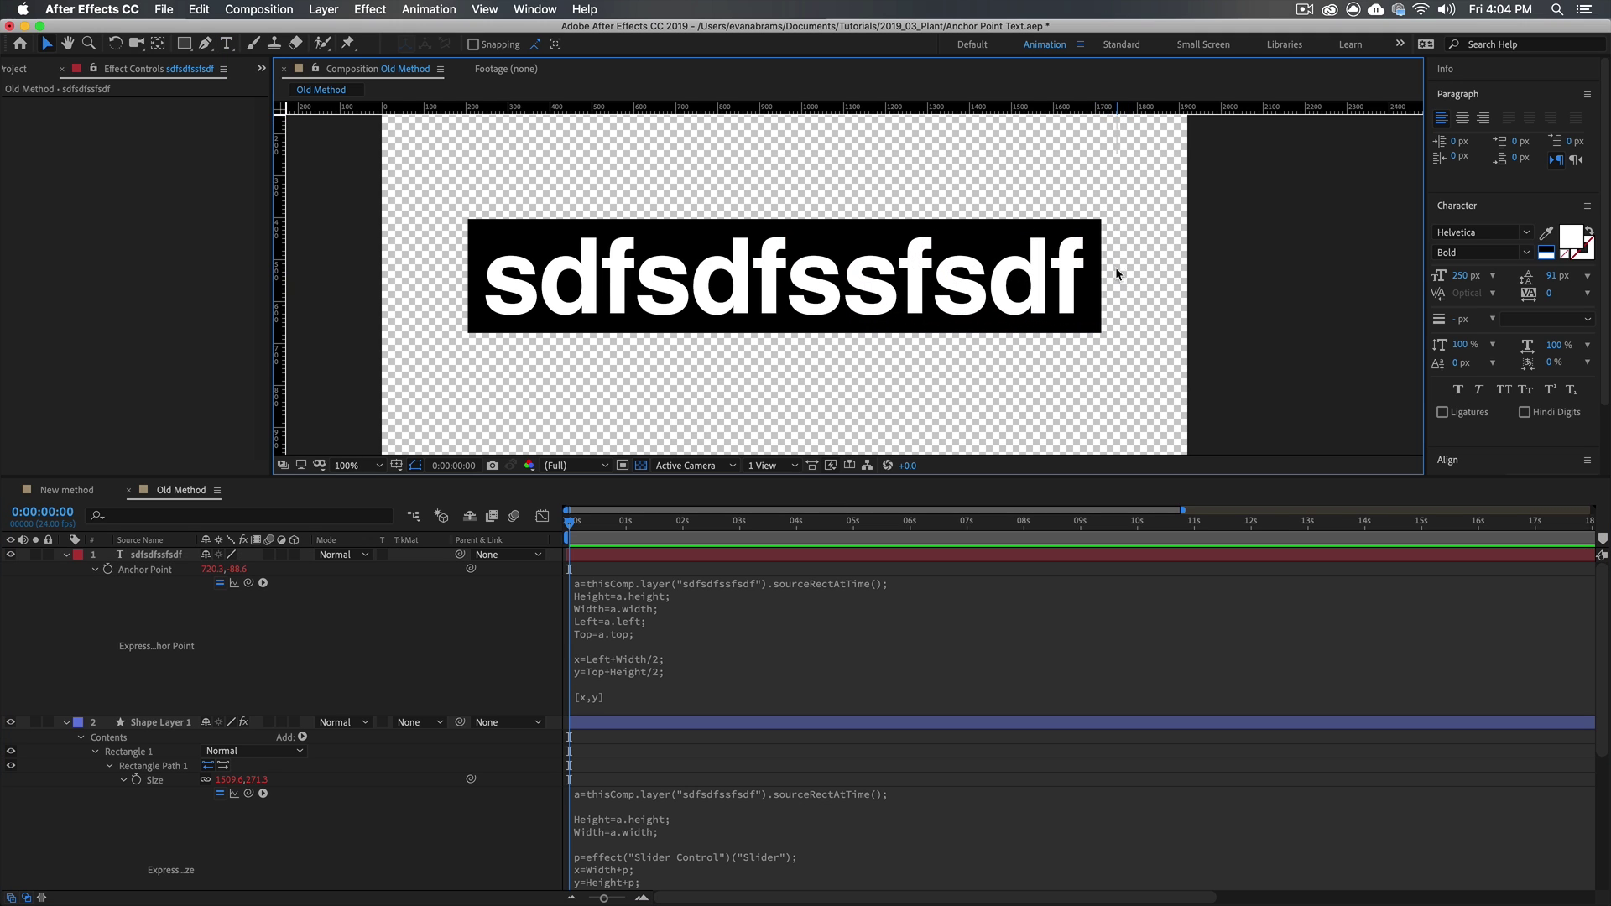
{"action": "left_click_drag", "start_coordinate": [1109, 109], "coordinate": [1099, 343]}
{"action": "left_click", "coordinate": [1056, 342]}
{"action": "left_click_drag", "start_coordinate": [280, 344], "coordinate": [784, 347]}
{"action": "scroll", "coordinate": [784, 347], "scroll_direction": "down", "scroll_amount": 2}
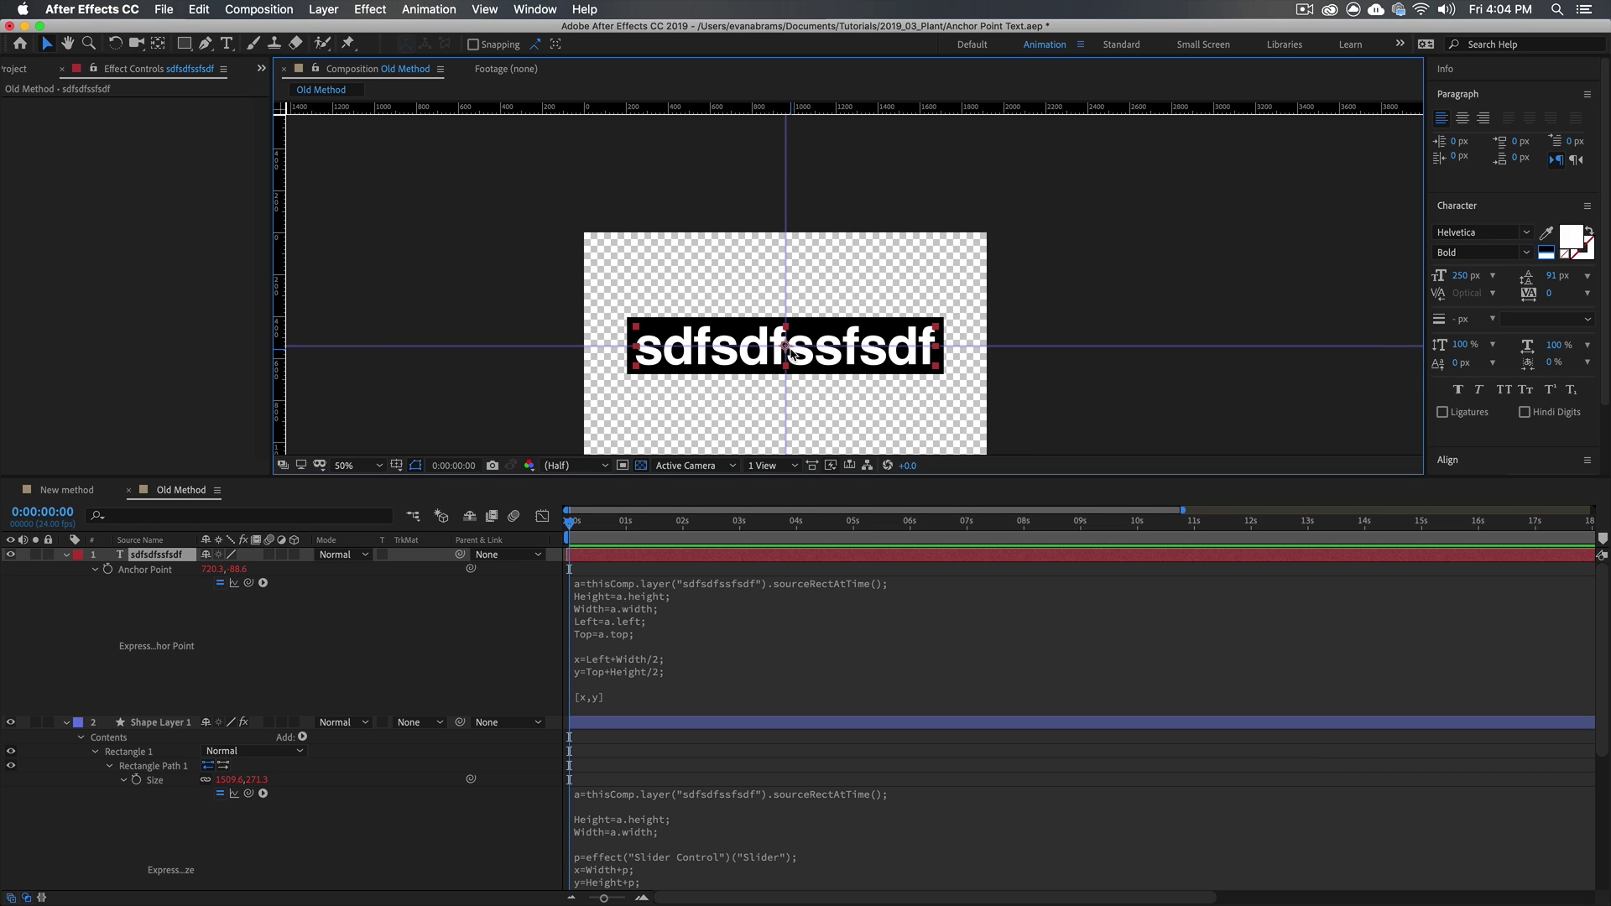
{"action": "left_click", "coordinate": [960, 555]}
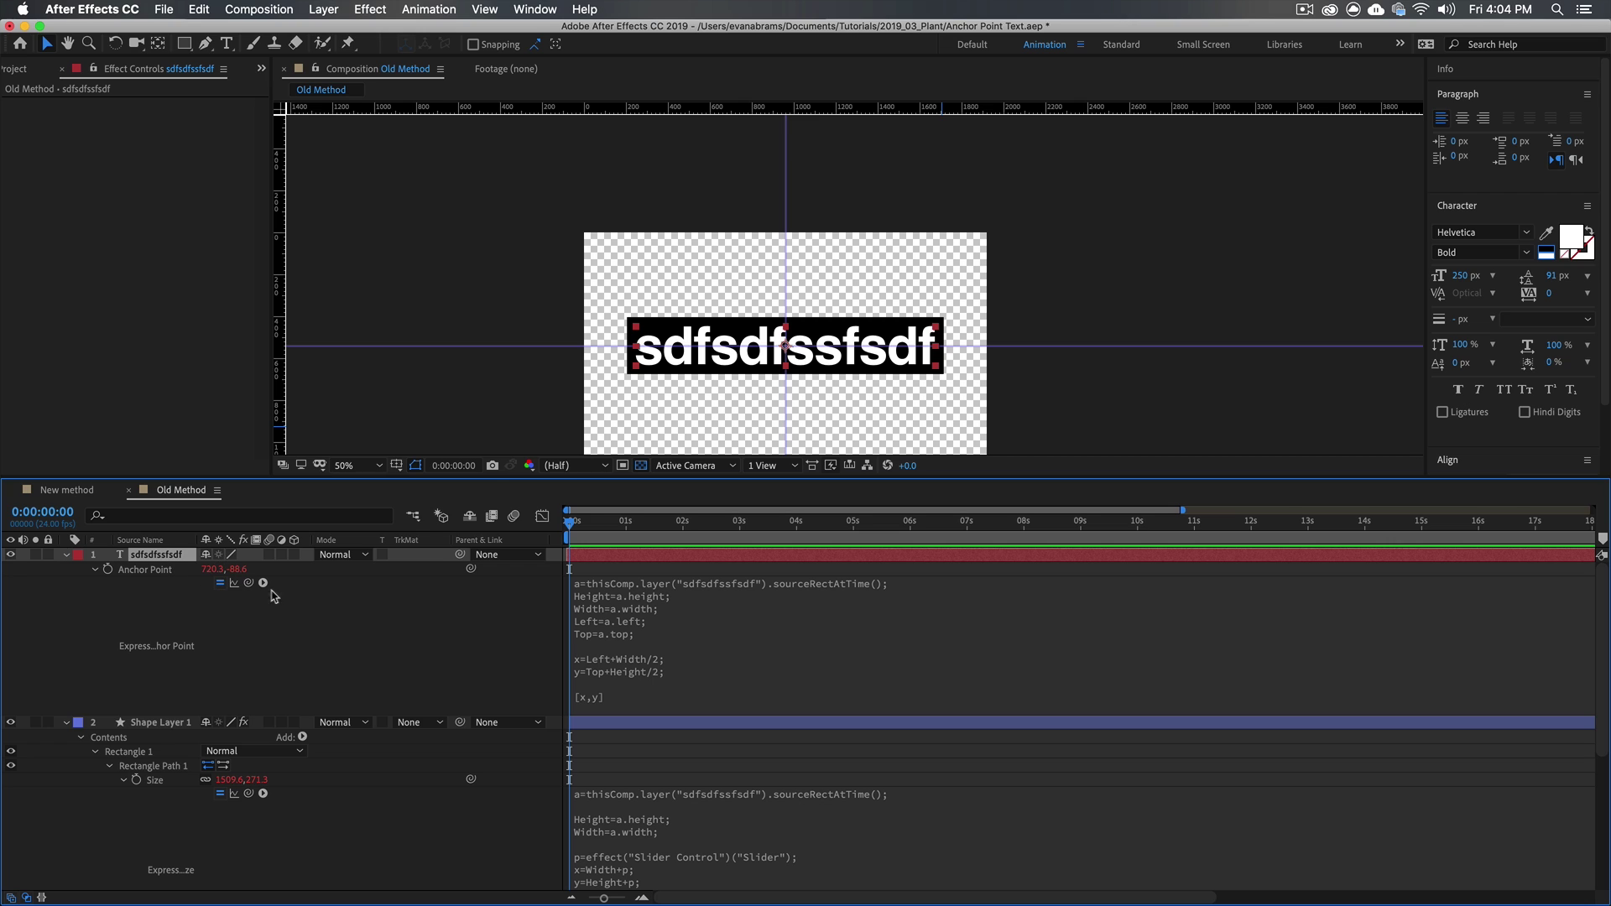
{"action": "left_click", "coordinate": [1482, 118]}
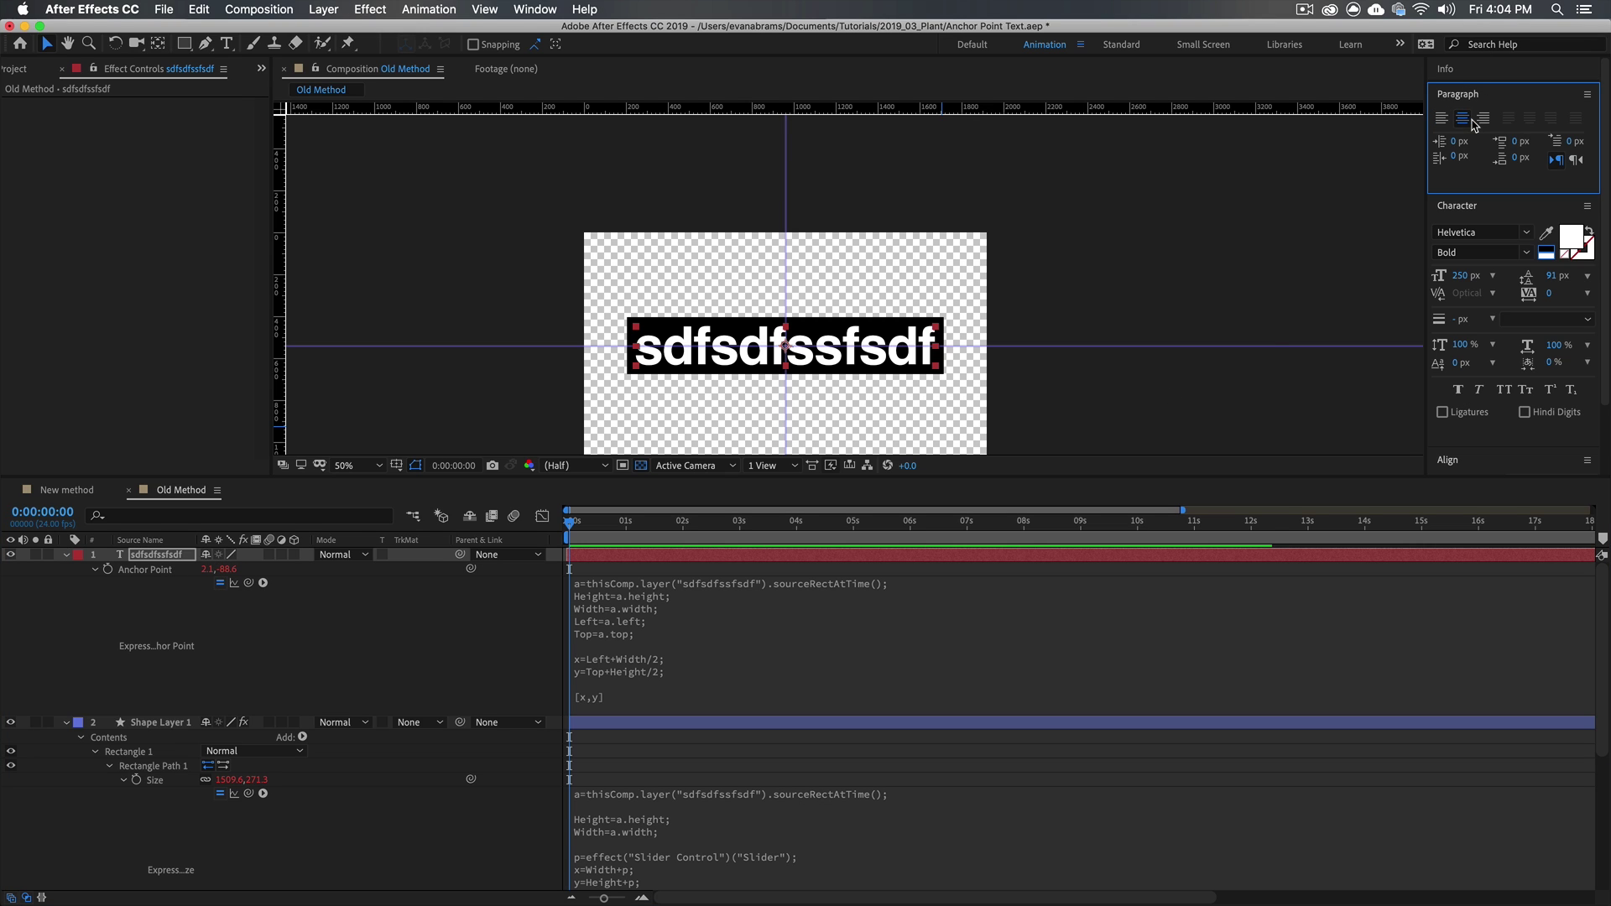
{"action": "left_click", "coordinate": [1439, 118]}
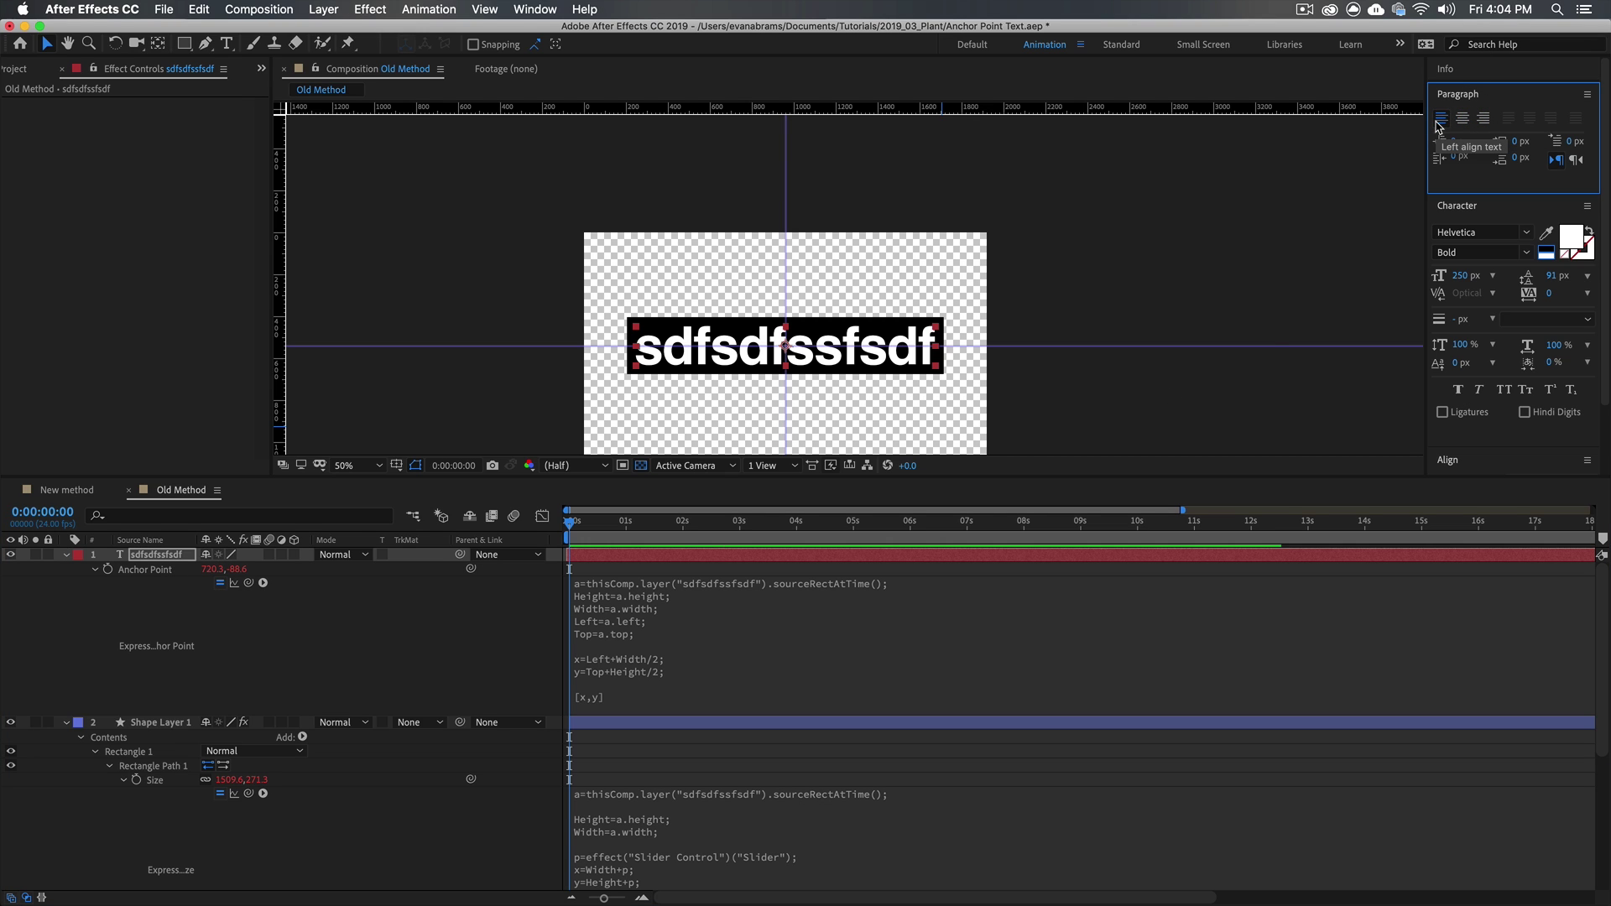
{"action": "key", "text": "space"}
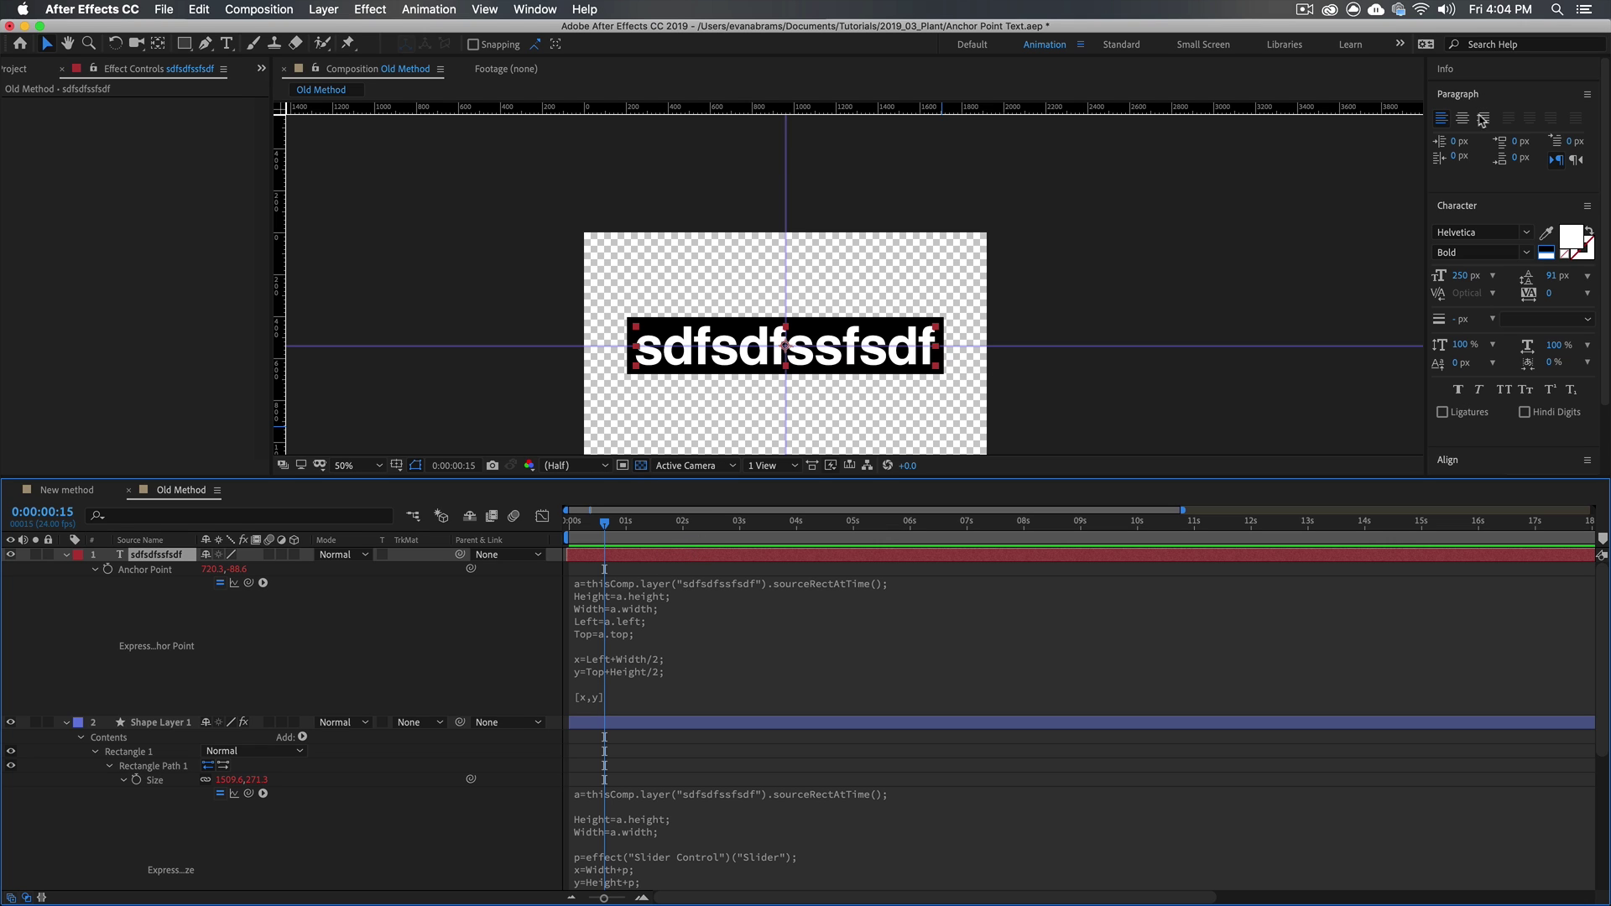
Change the text to 'sdfsdsfsd' and select Shape Layer 1 in the timeline
{"action": "double_click", "coordinate": [983, 556]}
{"action": "type", "text": "sdfsdsfsd"}
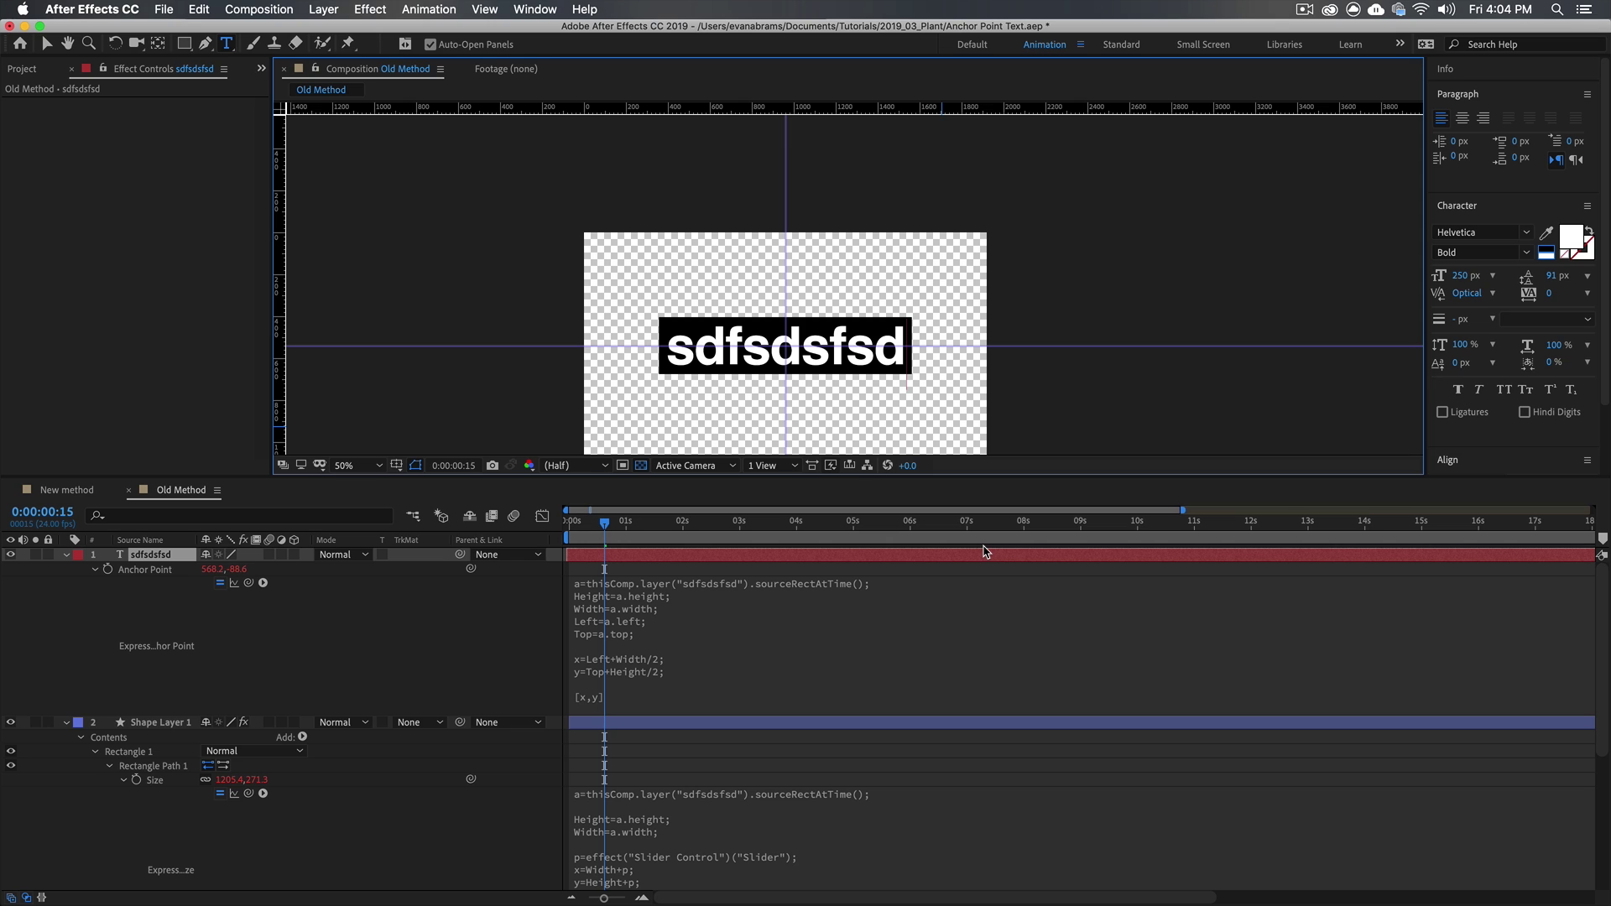
{"action": "left_click", "coordinate": [912, 575]}
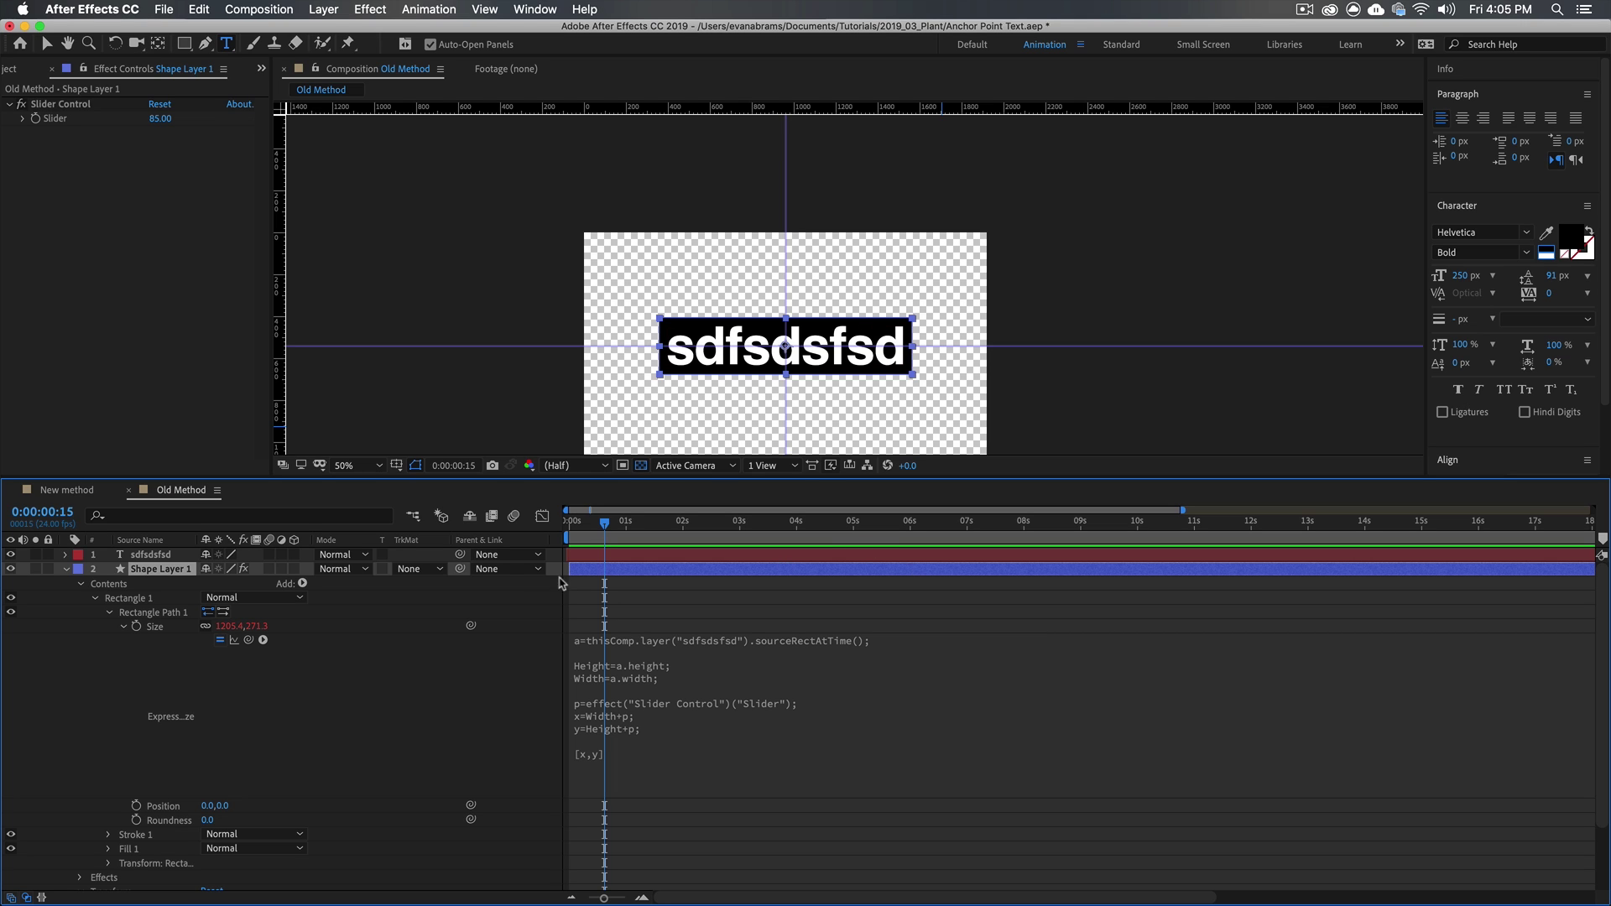
Parent the text layer to Shape Layer 1 and paste the text's anchor expression onto the shape's Anchor Point
{"action": "left_click_drag", "start_coordinate": [460, 555], "coordinate": [460, 569]}
{"action": "key", "text": "a"}
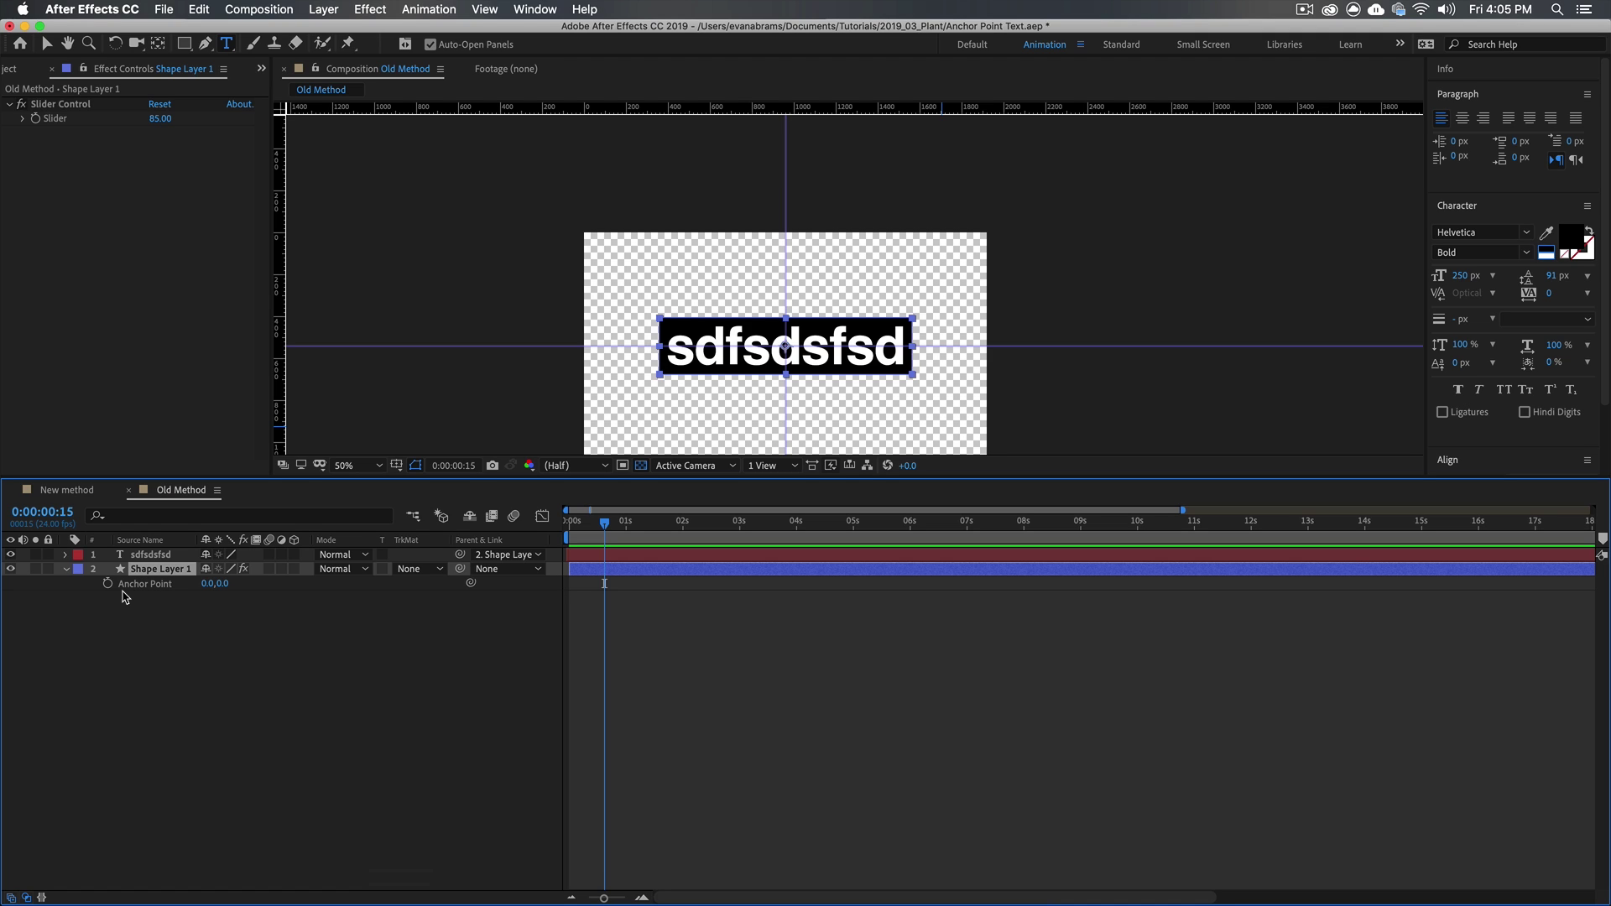
{"action": "left_click", "coordinate": [108, 583], "text": "alt"}
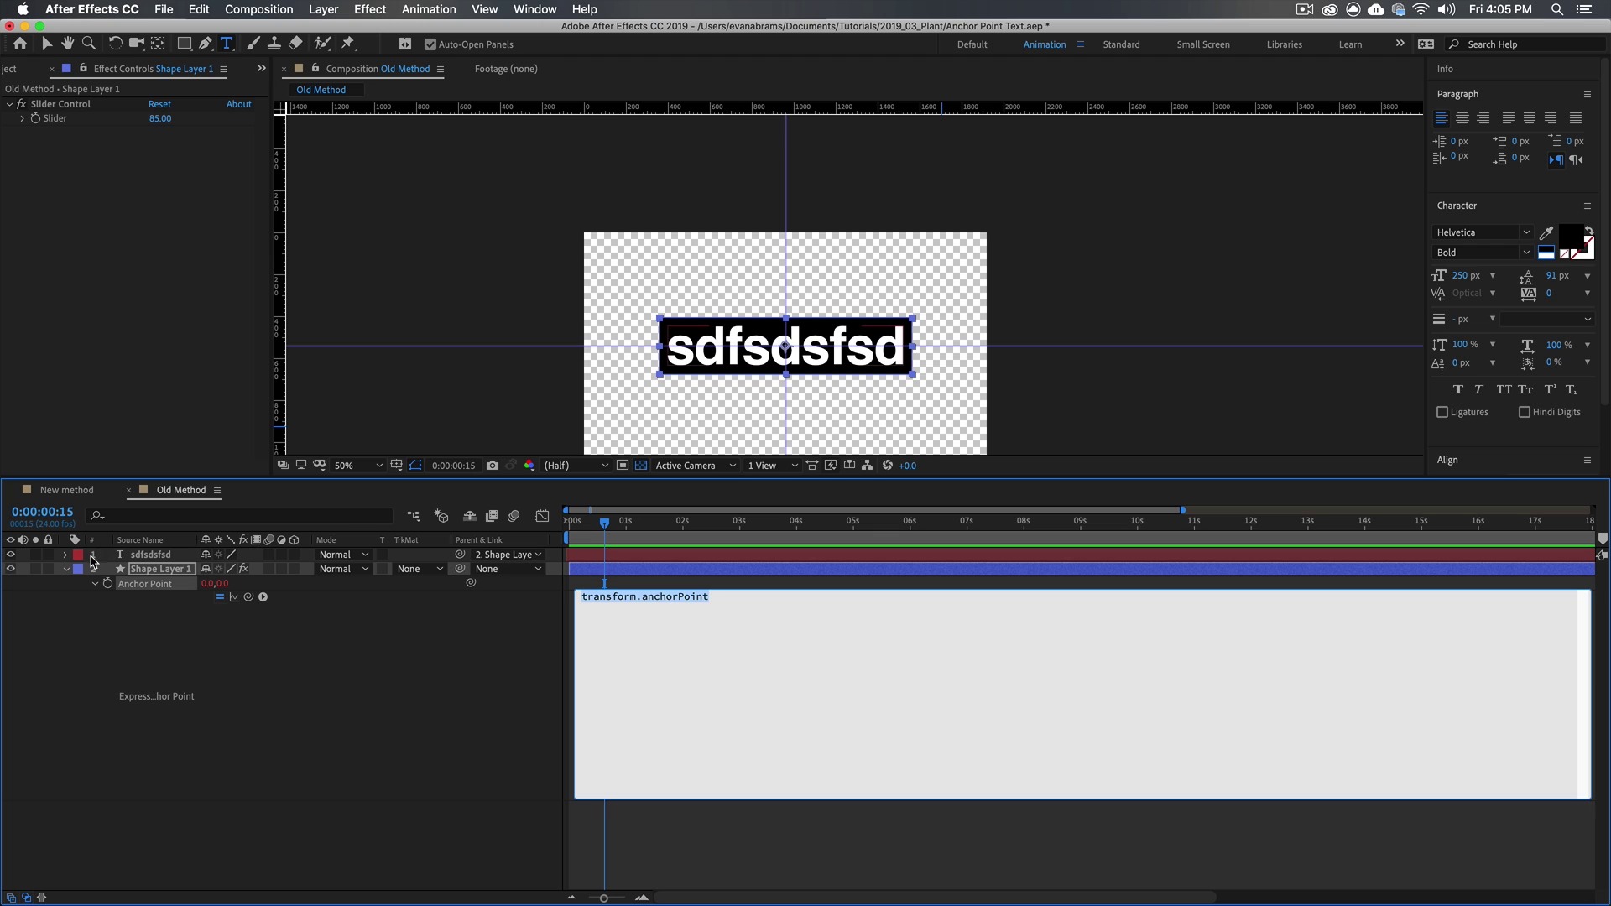
{"action": "left_click", "coordinate": [132, 555]}
{"action": "key", "text": "a"}
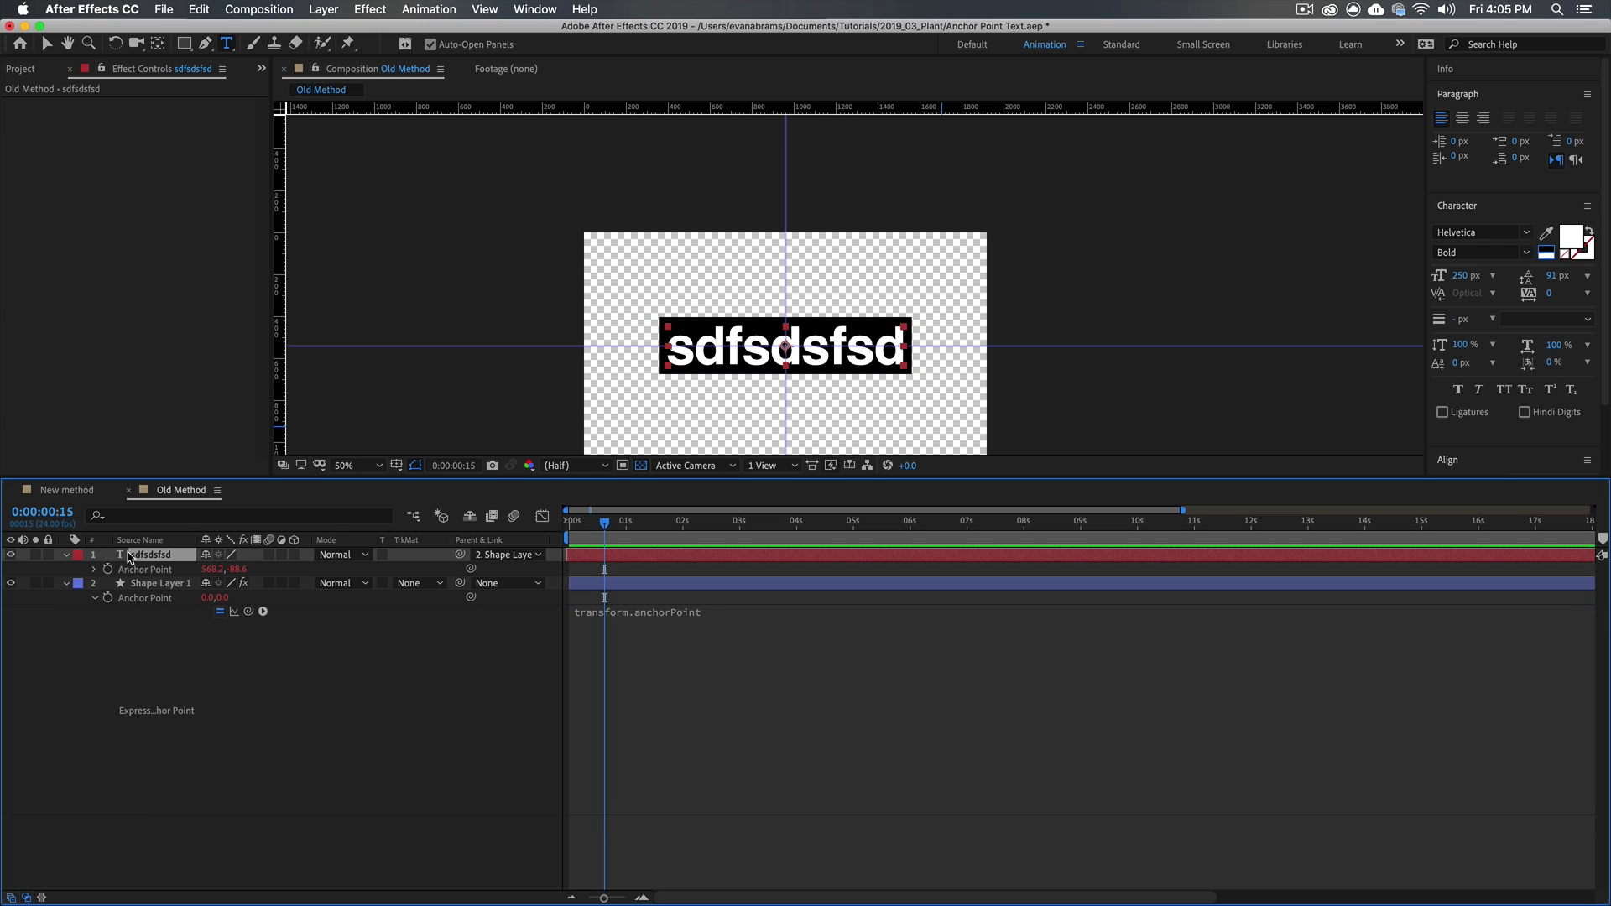
{"action": "left_click", "coordinate": [108, 569], "text": "alt"}
{"action": "type", "text": "a=thisComp.layer(\"sdfsdfsd\").sourceRectAtTime(); Height=a.height; Width=a.width; Left=a.left; Top=a.top;  x=Left+Width/2; y=Top+Height/2;  [x,y]"}
{"action": "key", "text": "super+a"}
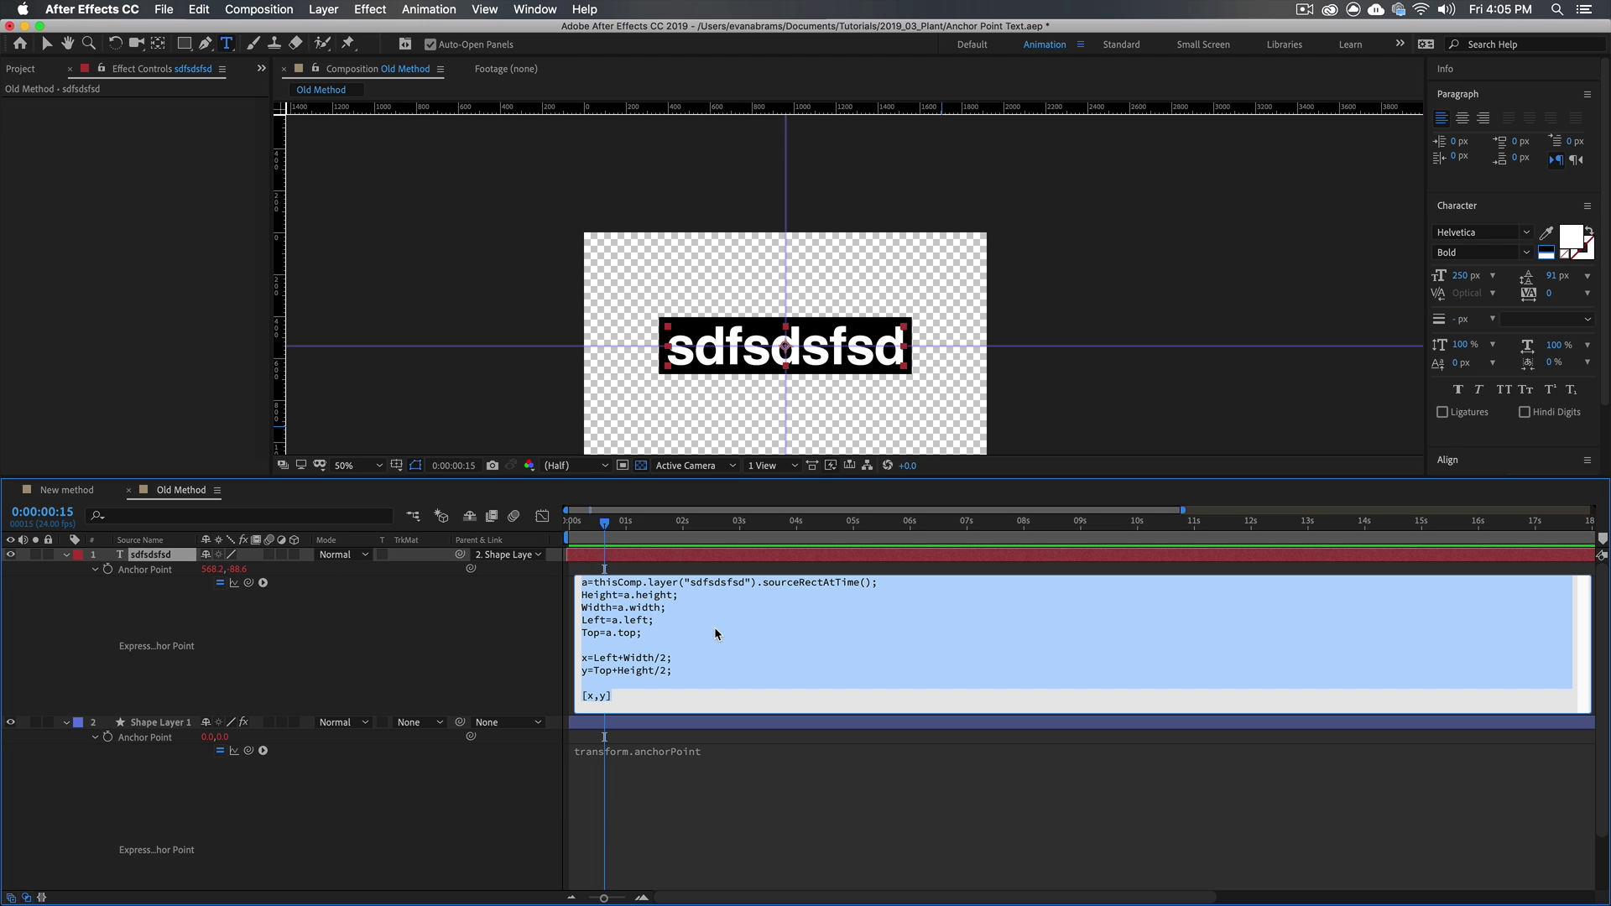
{"action": "left_click", "coordinate": [67, 554]}
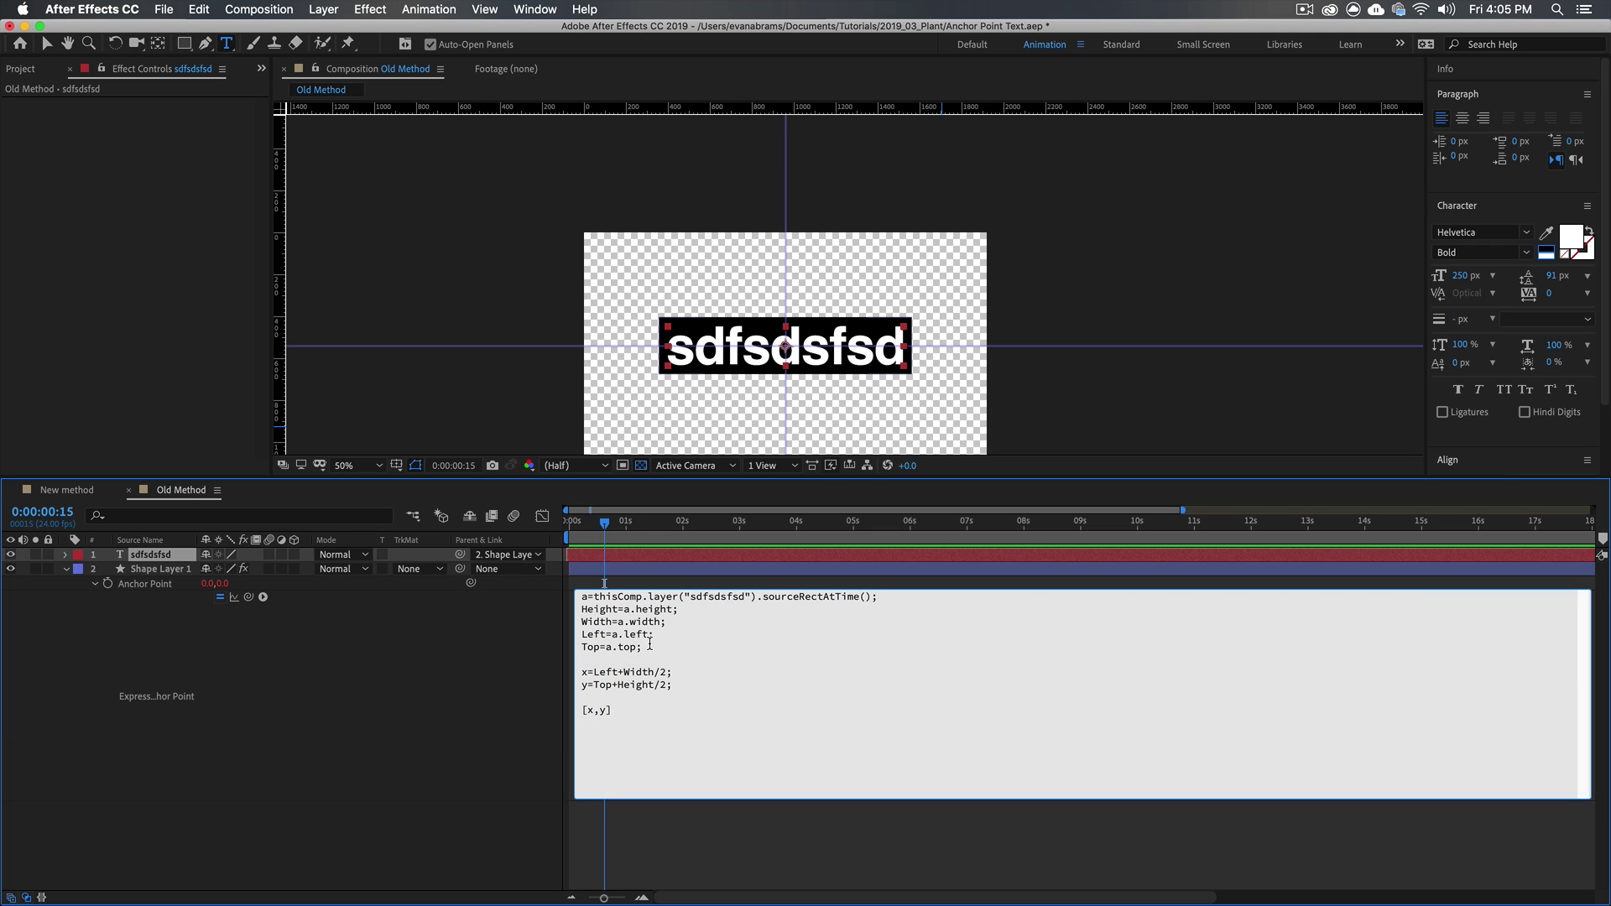
Edit the shape's anchor expression to x=Width/-2-Left and y=Height/-2-Top
{"action": "left_click_drag", "start_coordinate": [643, 647], "coordinate": [579, 596]}
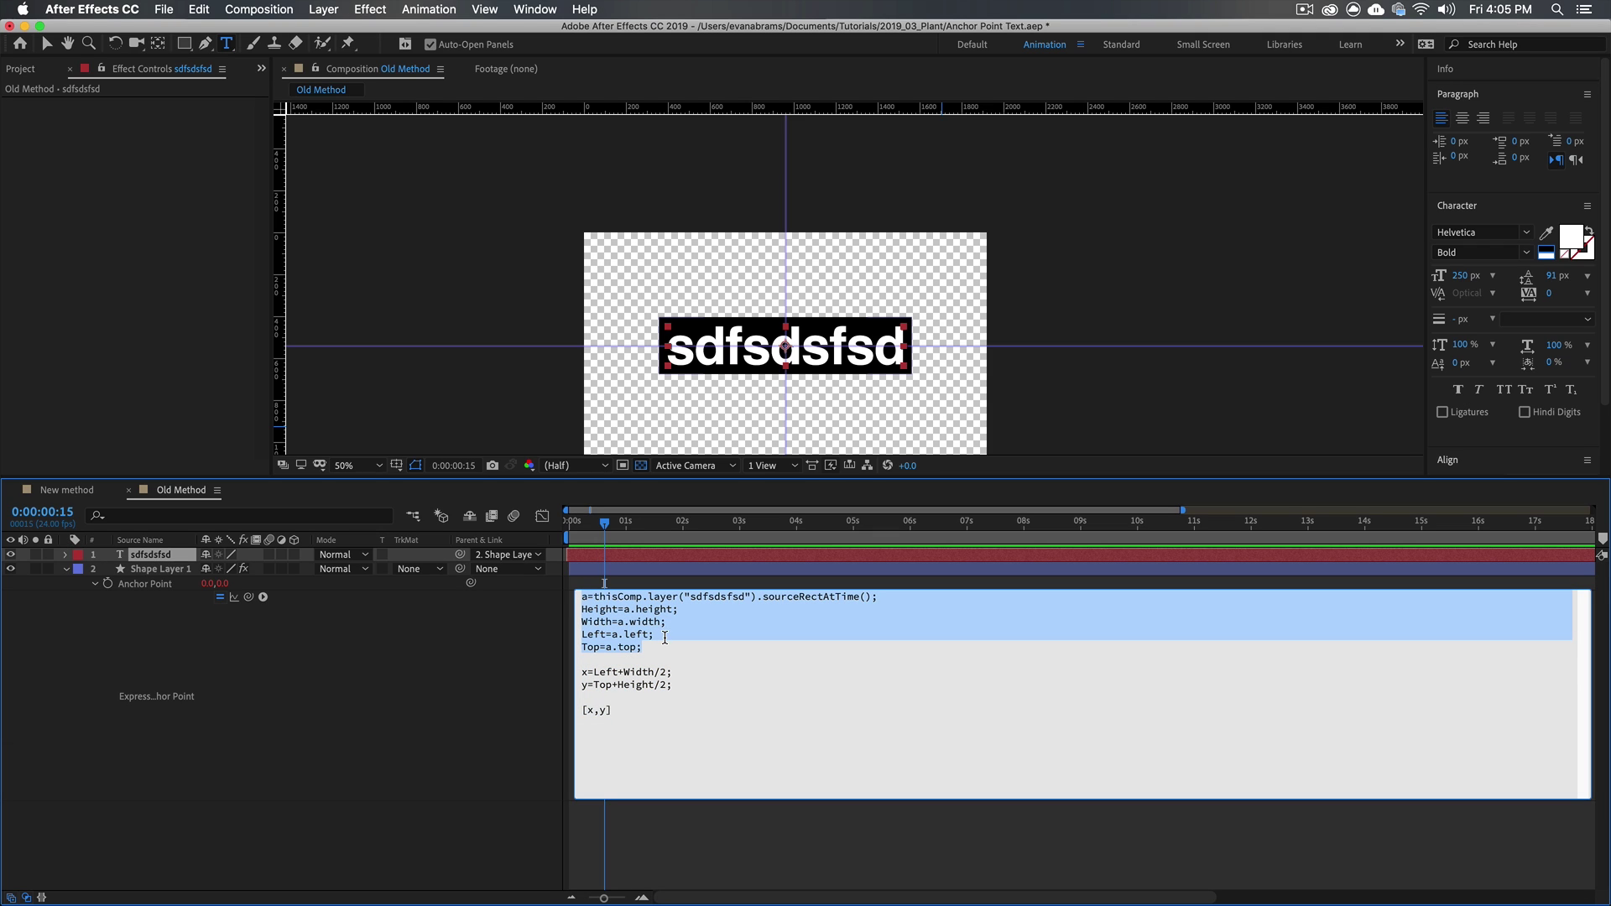
{"action": "left_click", "coordinate": [663, 632]}
{"action": "triple_click", "coordinate": [627, 596]}
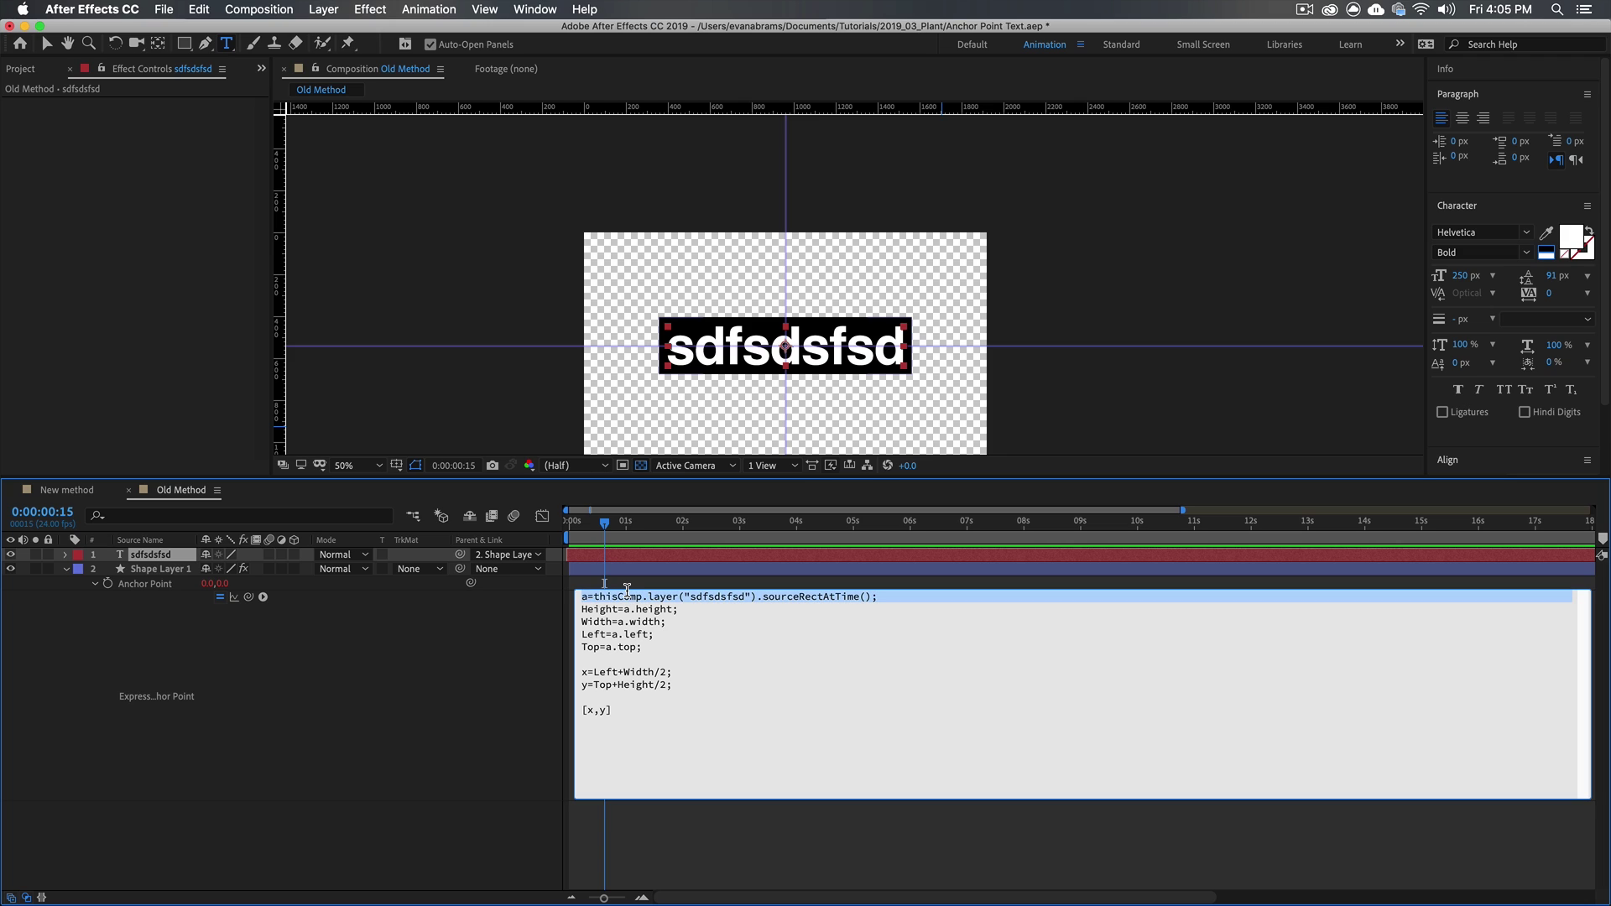
{"action": "key", "text": "Right"}
{"action": "key", "text": "Down"}
{"action": "key", "text": "Down"}
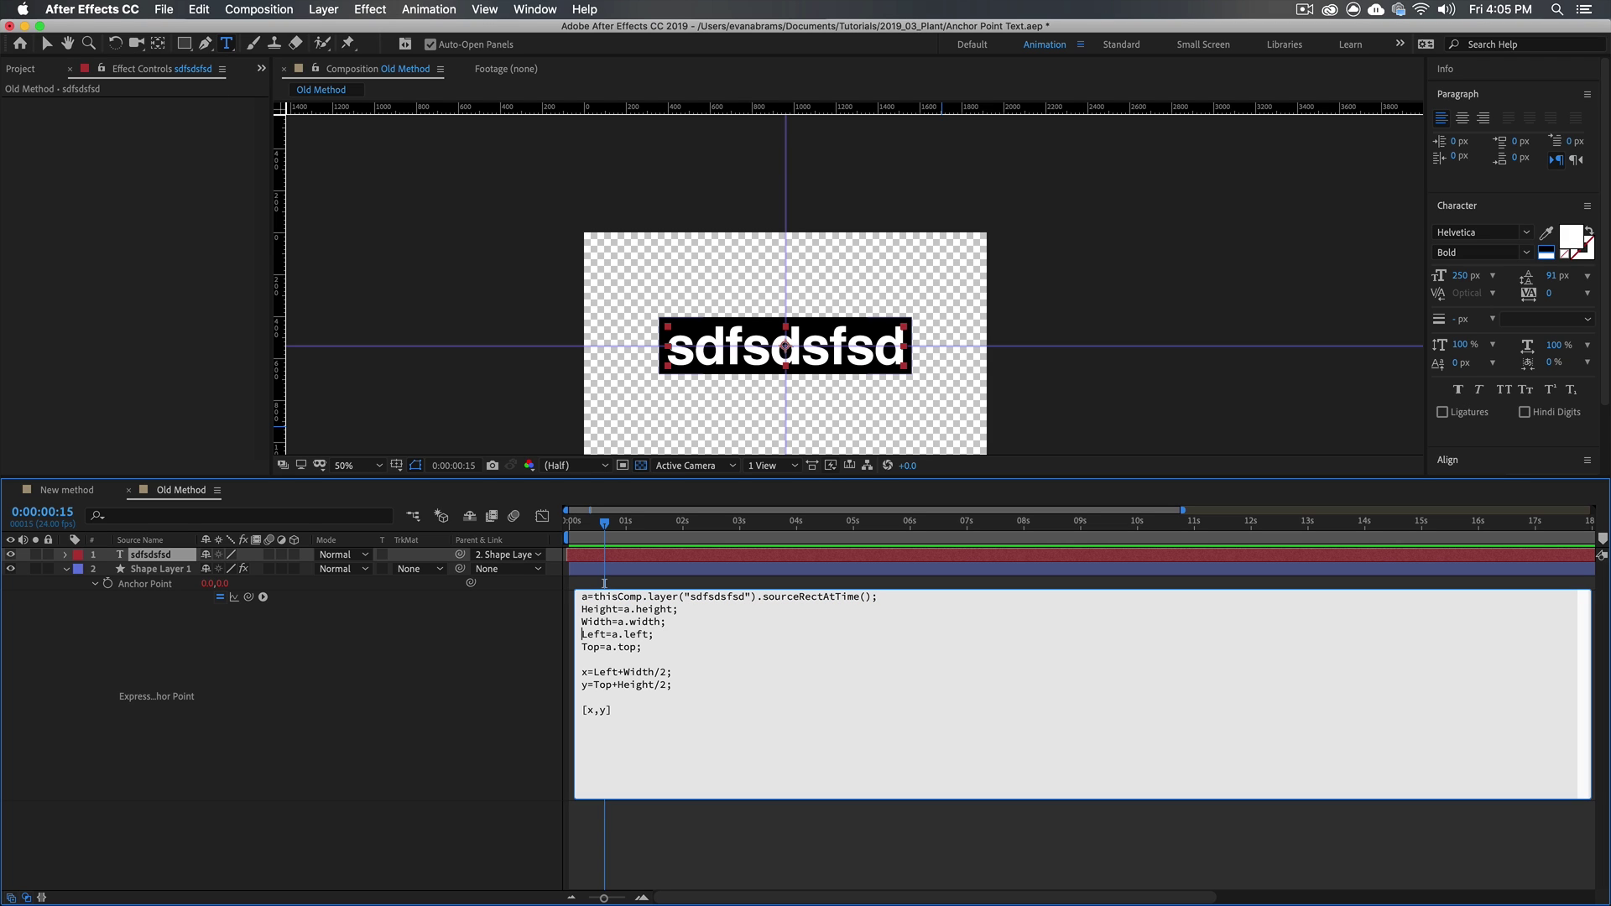
{"action": "key", "text": "Delete"}
{"action": "key", "text": "Delete"}
{"action": "key", "text": "Delete"}
{"action": "key", "text": "Delete"}
{"action": "key", "text": "Delete"}
{"action": "key", "text": "Down"}
{"action": "key", "text": "Delete"}
{"action": "key", "text": "Delete"}
{"action": "key", "text": "Delete"}
{"action": "key", "text": "Delete"}
{"action": "key", "text": "Delete"}
{"action": "key", "text": "Delete"}
{"action": "key", "text": "Delete"}
{"action": "key", "text": "Delete"}
{"action": "type", "text": "Heig"}
{"action": "type", "text": "-"}
{"action": "type", "text": "-Lef"}
{"action": "type", "text": "t"}
{"action": "key", "text": "Down"}
{"action": "type", "text": "-2-Top"}
Apply the shape's anchor expression, centre-align the text, and move the box toward the comp centre
{"action": "left_click", "coordinate": [604, 582]}
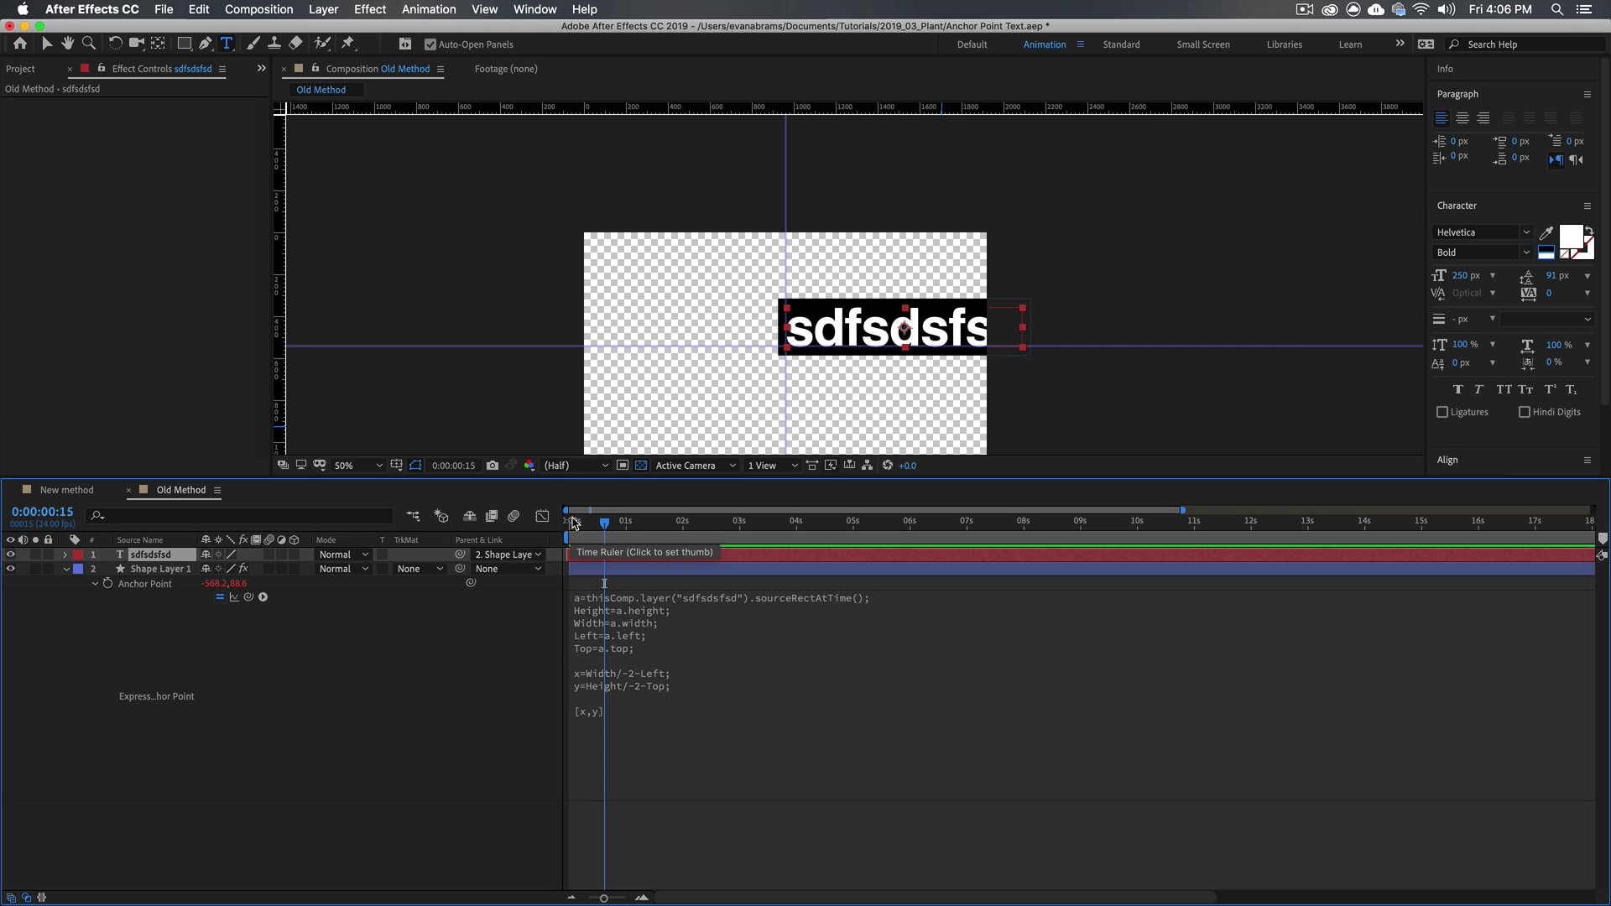
{"action": "key", "text": "v"}
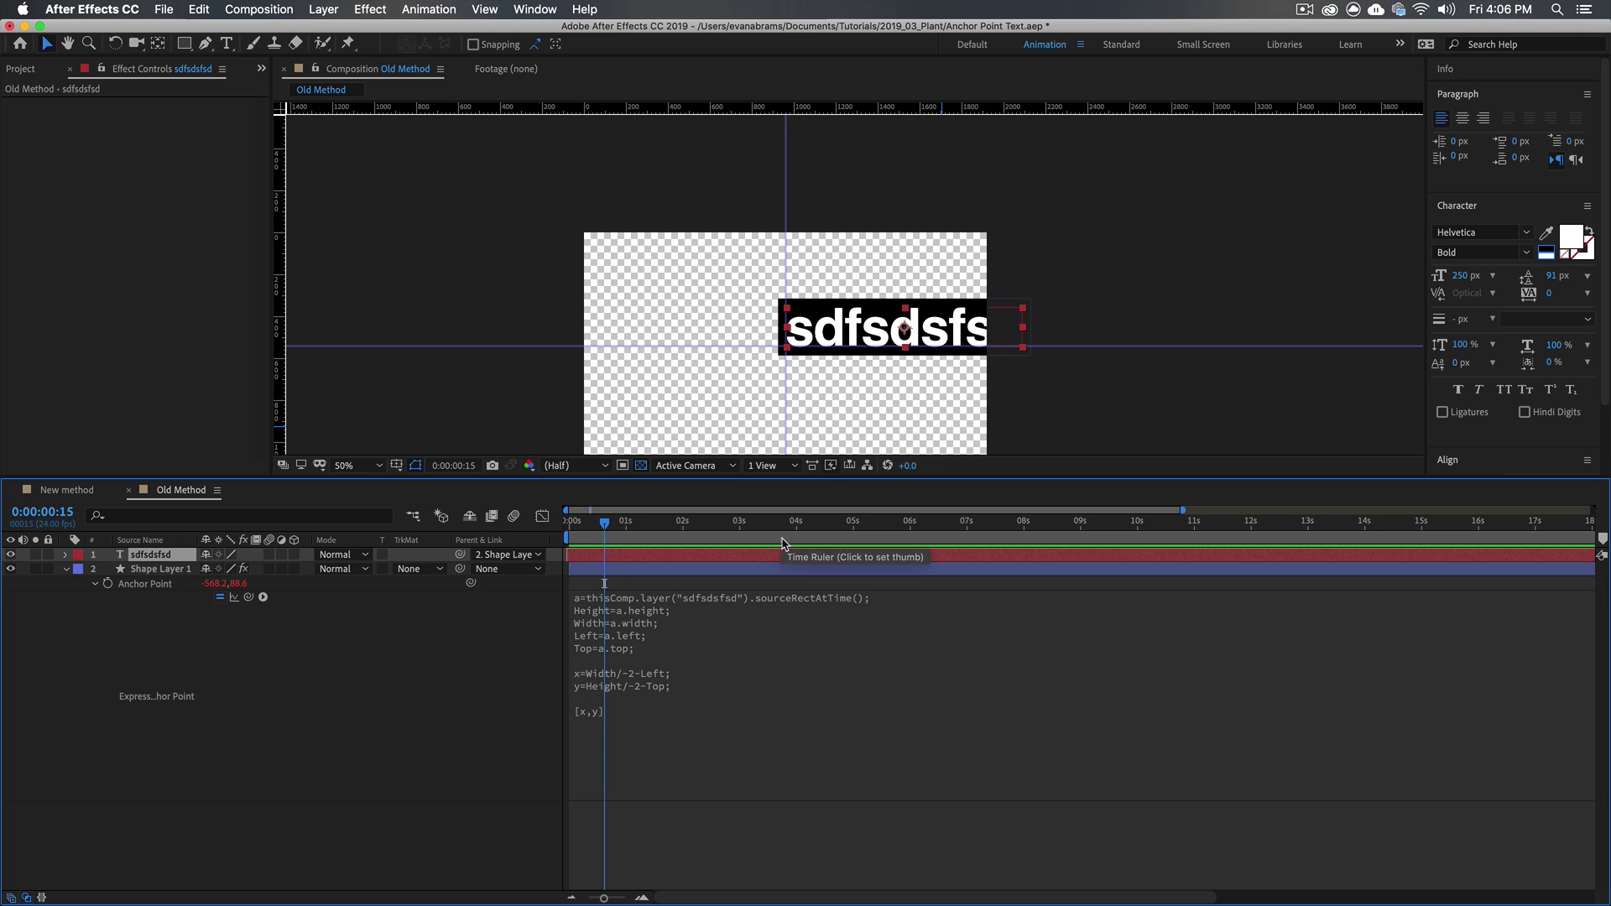
{"action": "left_click", "coordinate": [807, 569]}
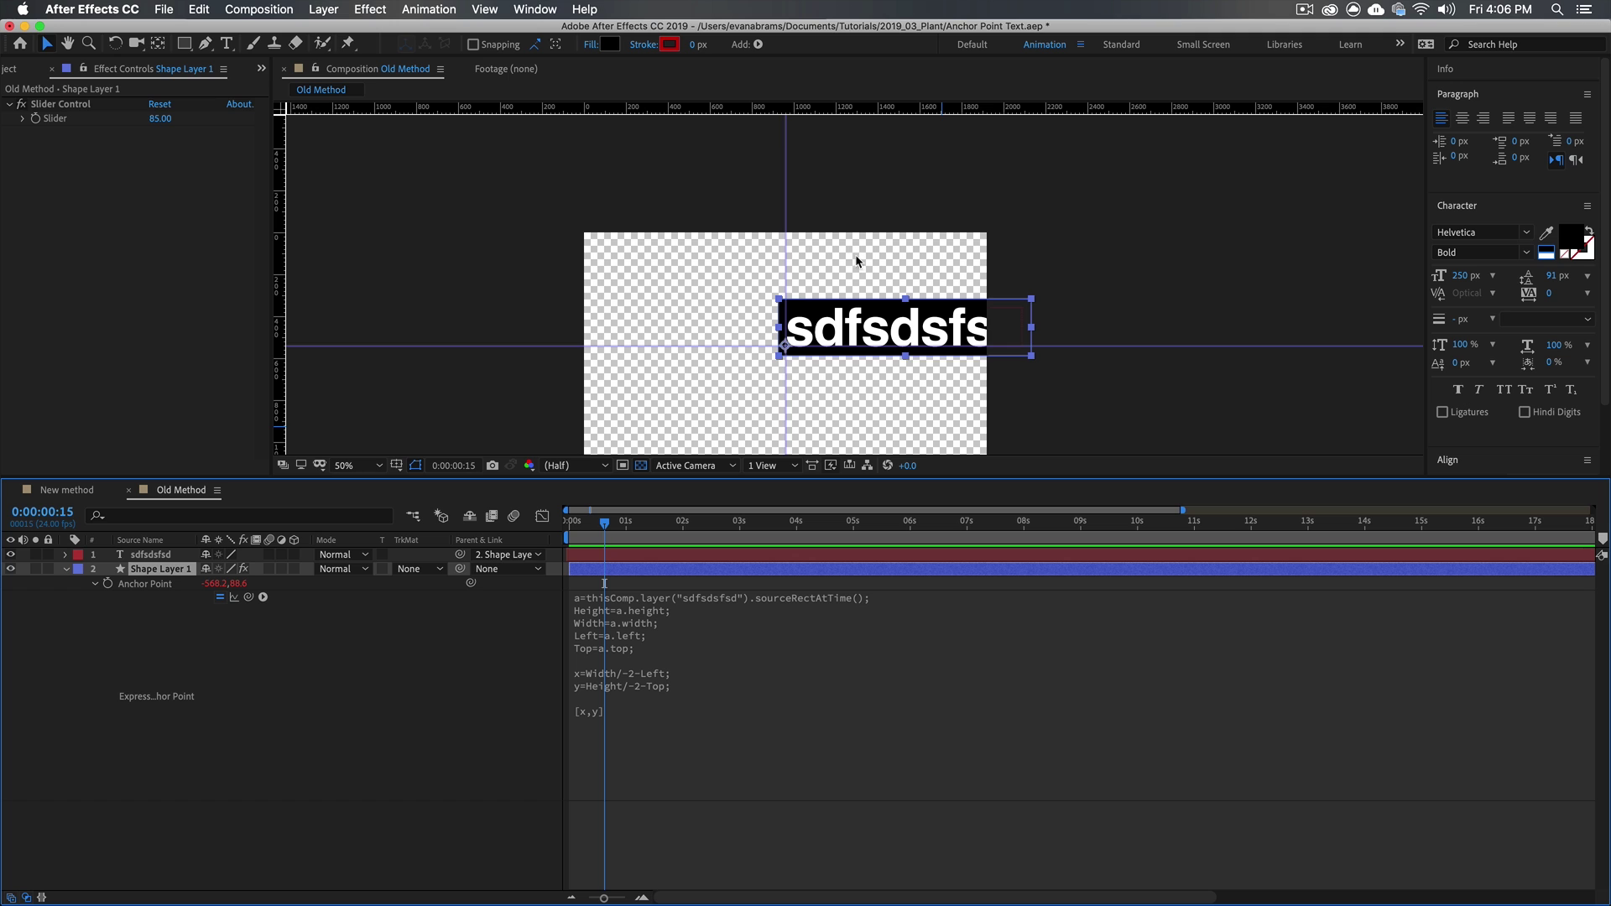
{"action": "left_click", "coordinate": [777, 337]}
{"action": "key", "text": "/"}
{"action": "left_click", "coordinate": [1460, 119]}
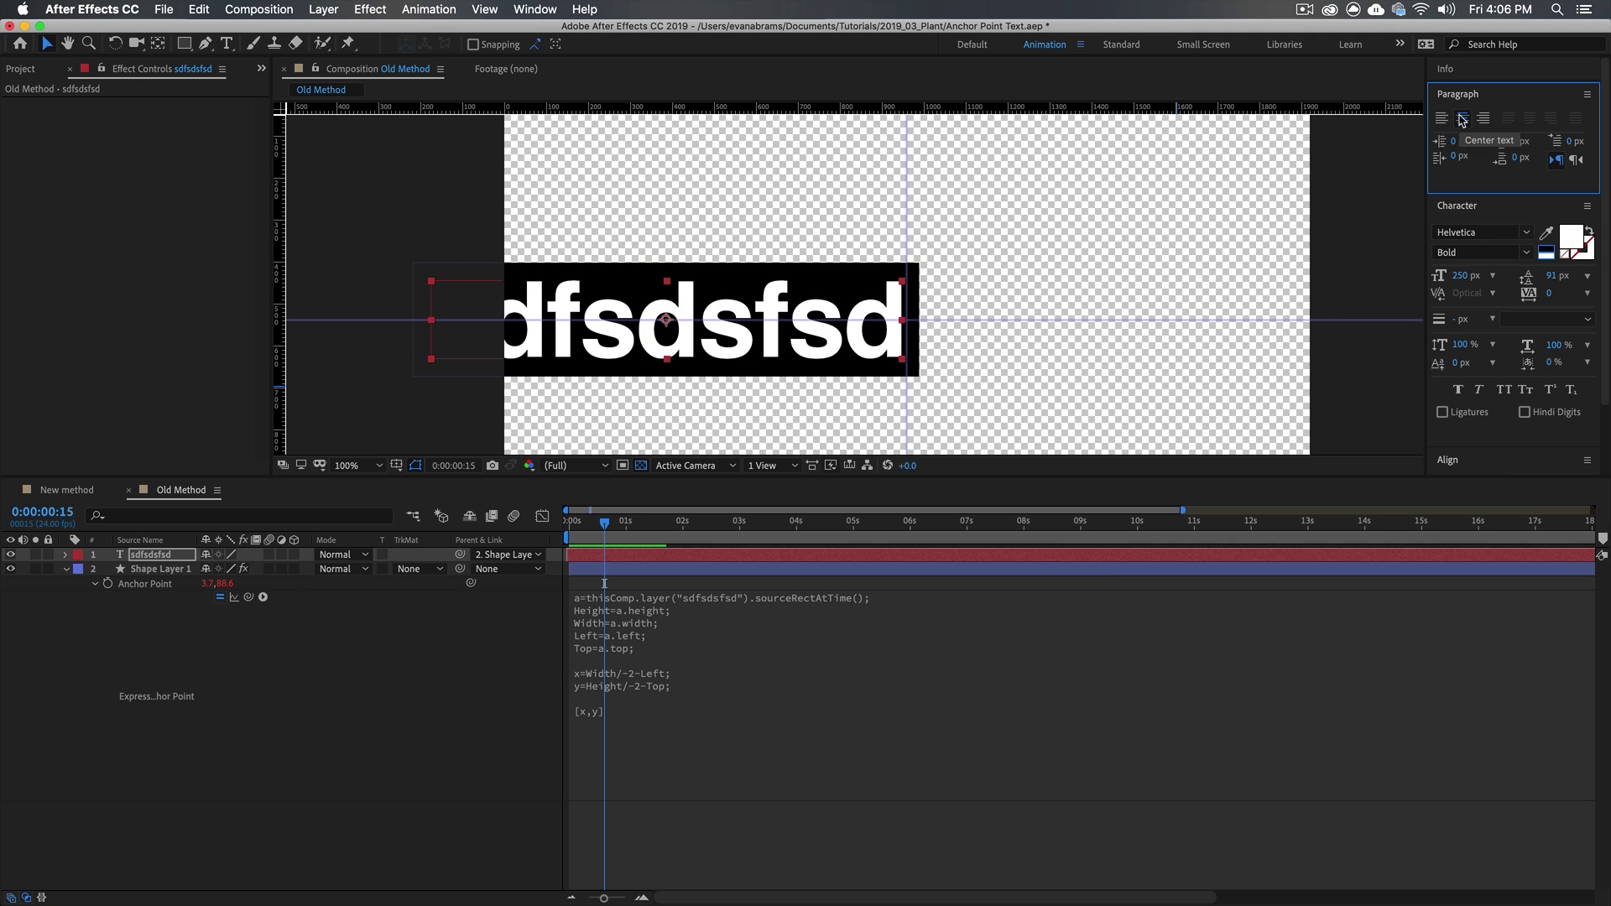
{"action": "left_click", "coordinate": [804, 573]}
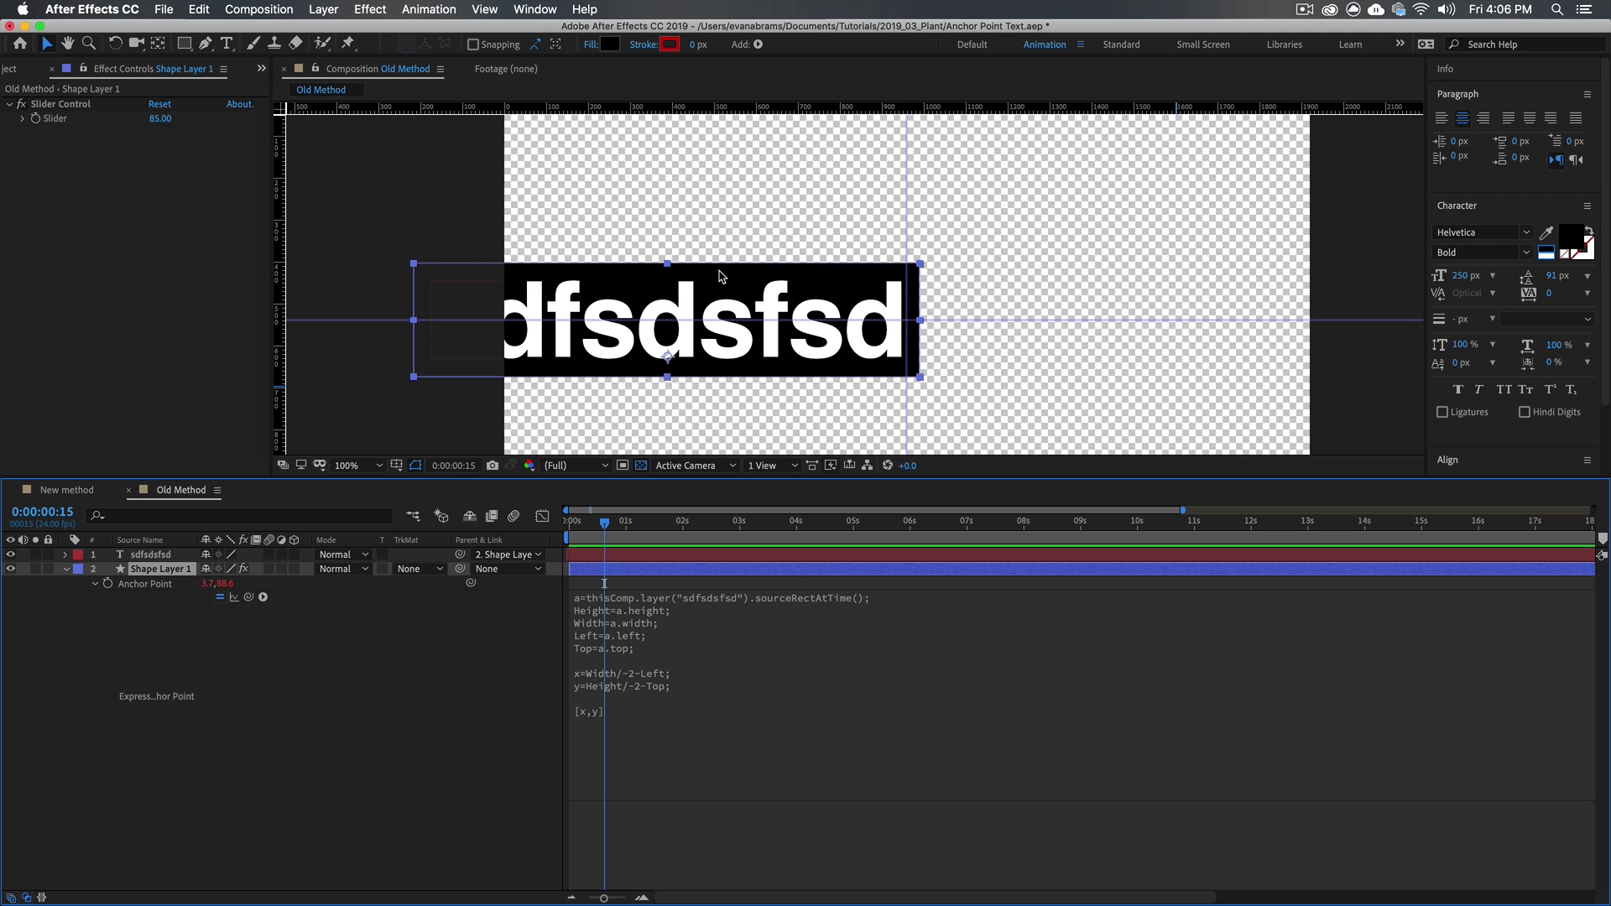
{"action": "left_click_drag", "start_coordinate": [715, 280], "coordinate": [954, 289]}
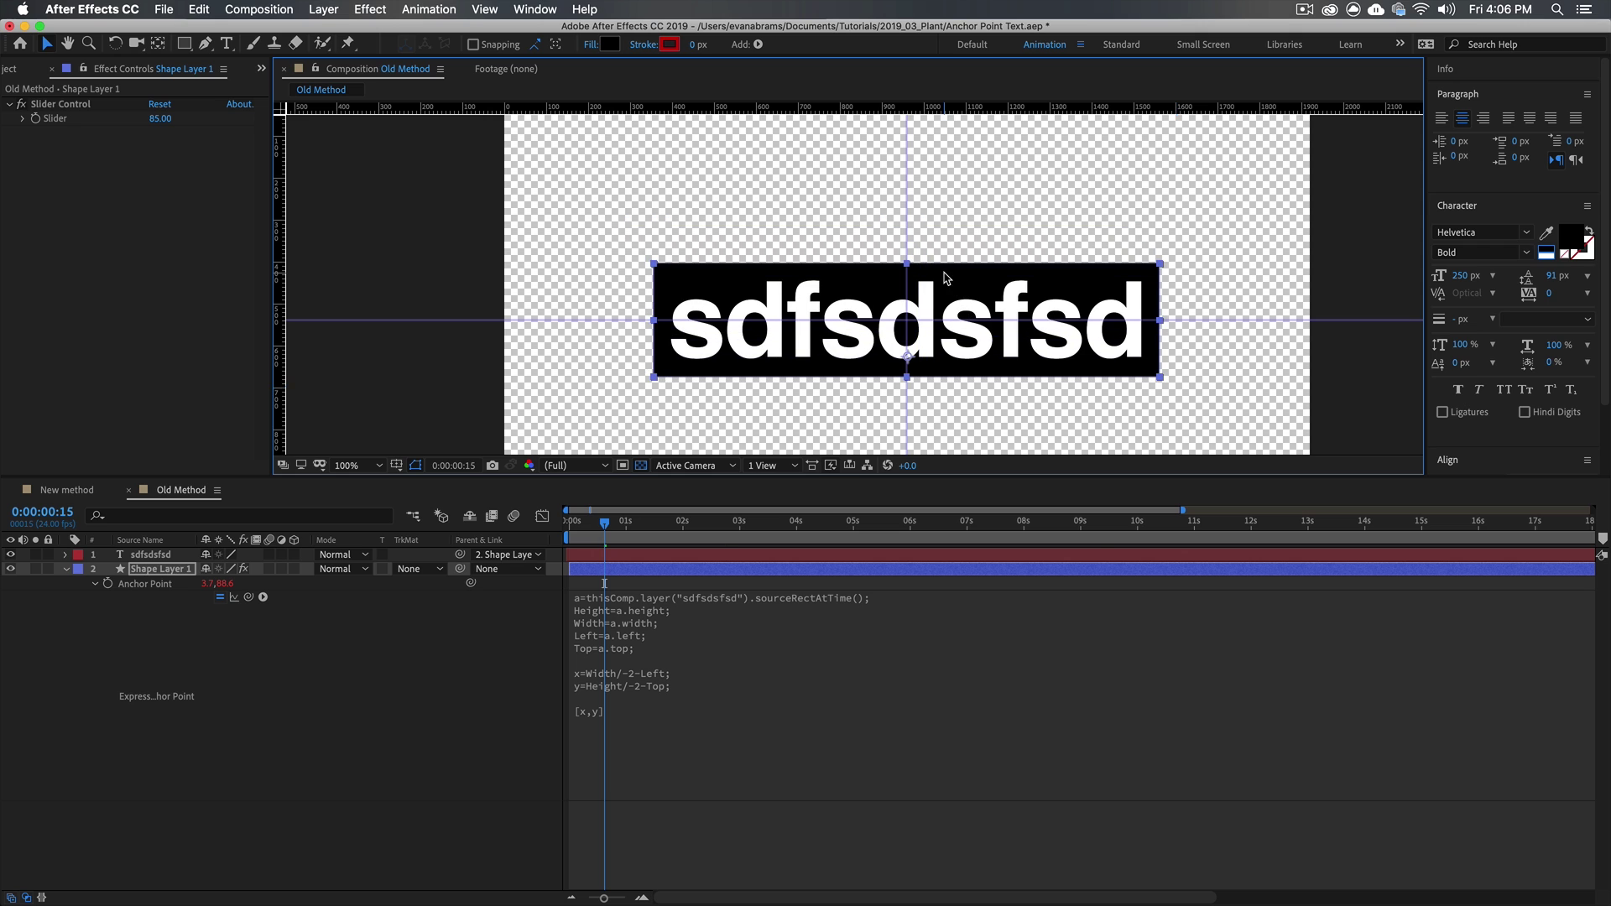
Try right alignment, revert to left alignment, and drag the box left onto the guides
{"action": "left_click", "coordinate": [913, 345]}
{"action": "left_click", "coordinate": [1483, 118]}
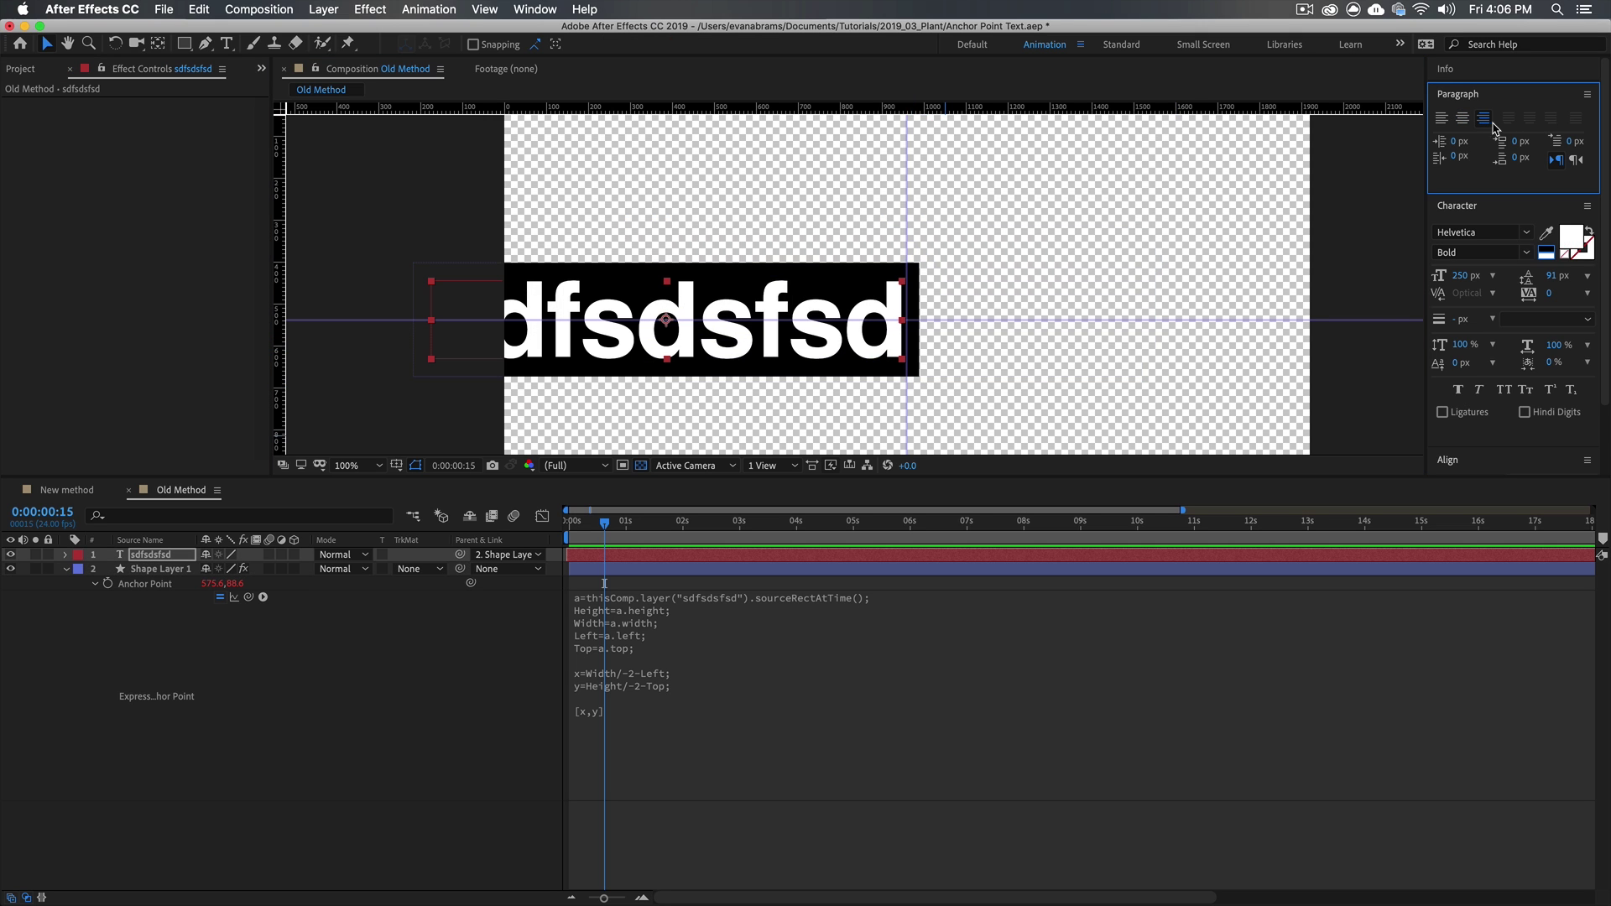
{"action": "left_click", "coordinate": [1442, 118]}
{"action": "left_click", "coordinate": [1122, 379]}
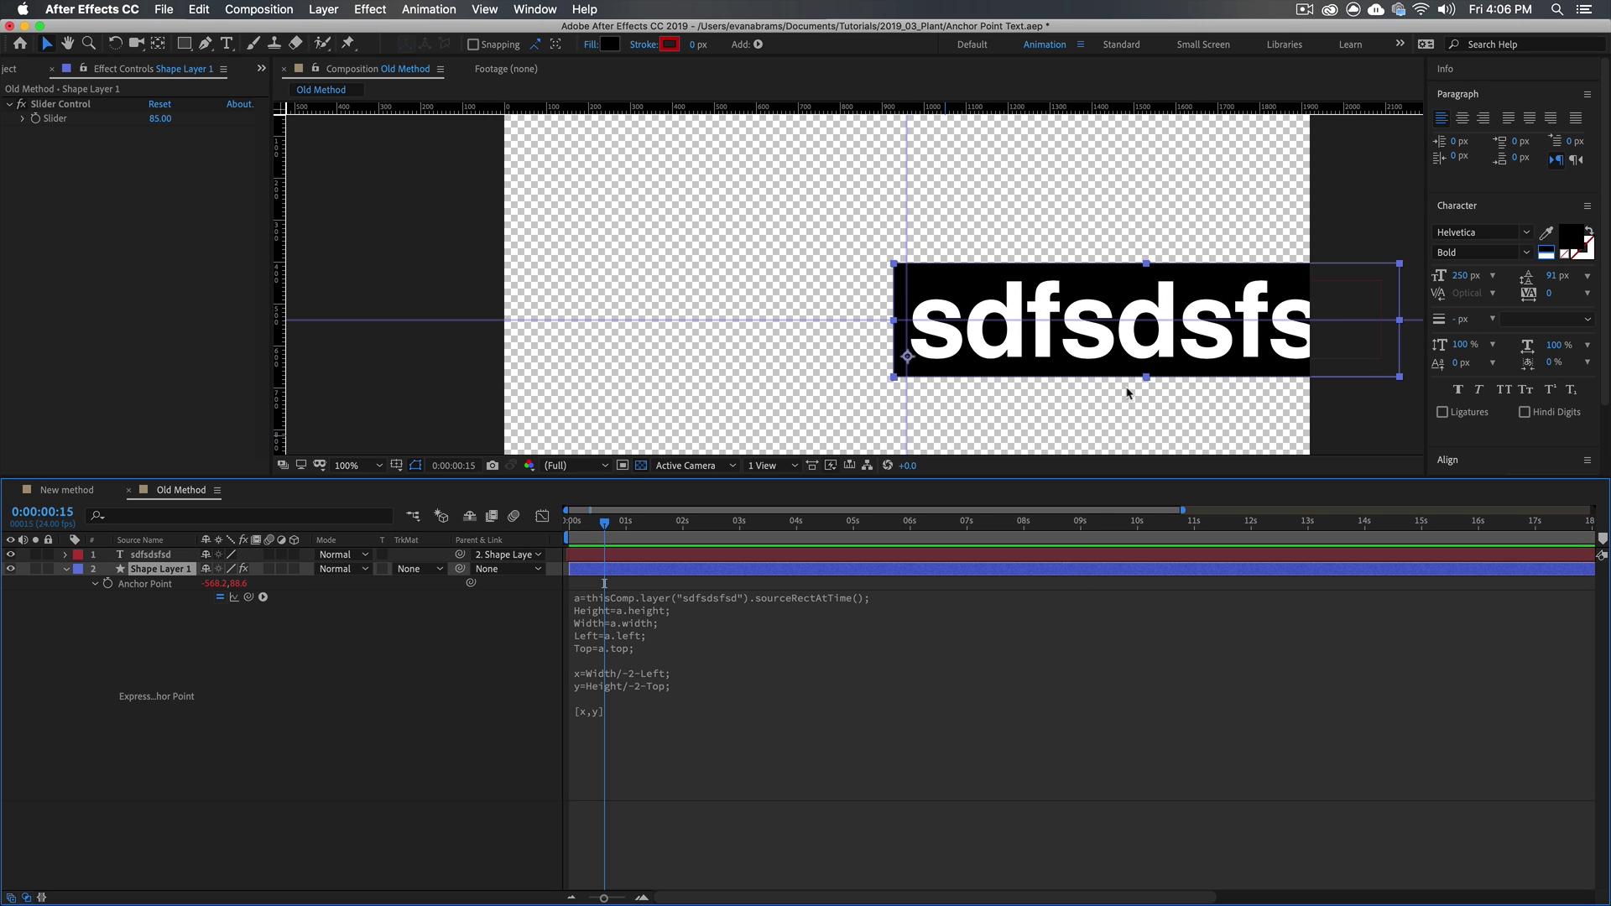
{"action": "left_click_drag", "start_coordinate": [1123, 379], "coordinate": [859, 391]}
Replace the text layer's wording with 'type new things'
{"action": "double_click", "coordinate": [878, 553]}
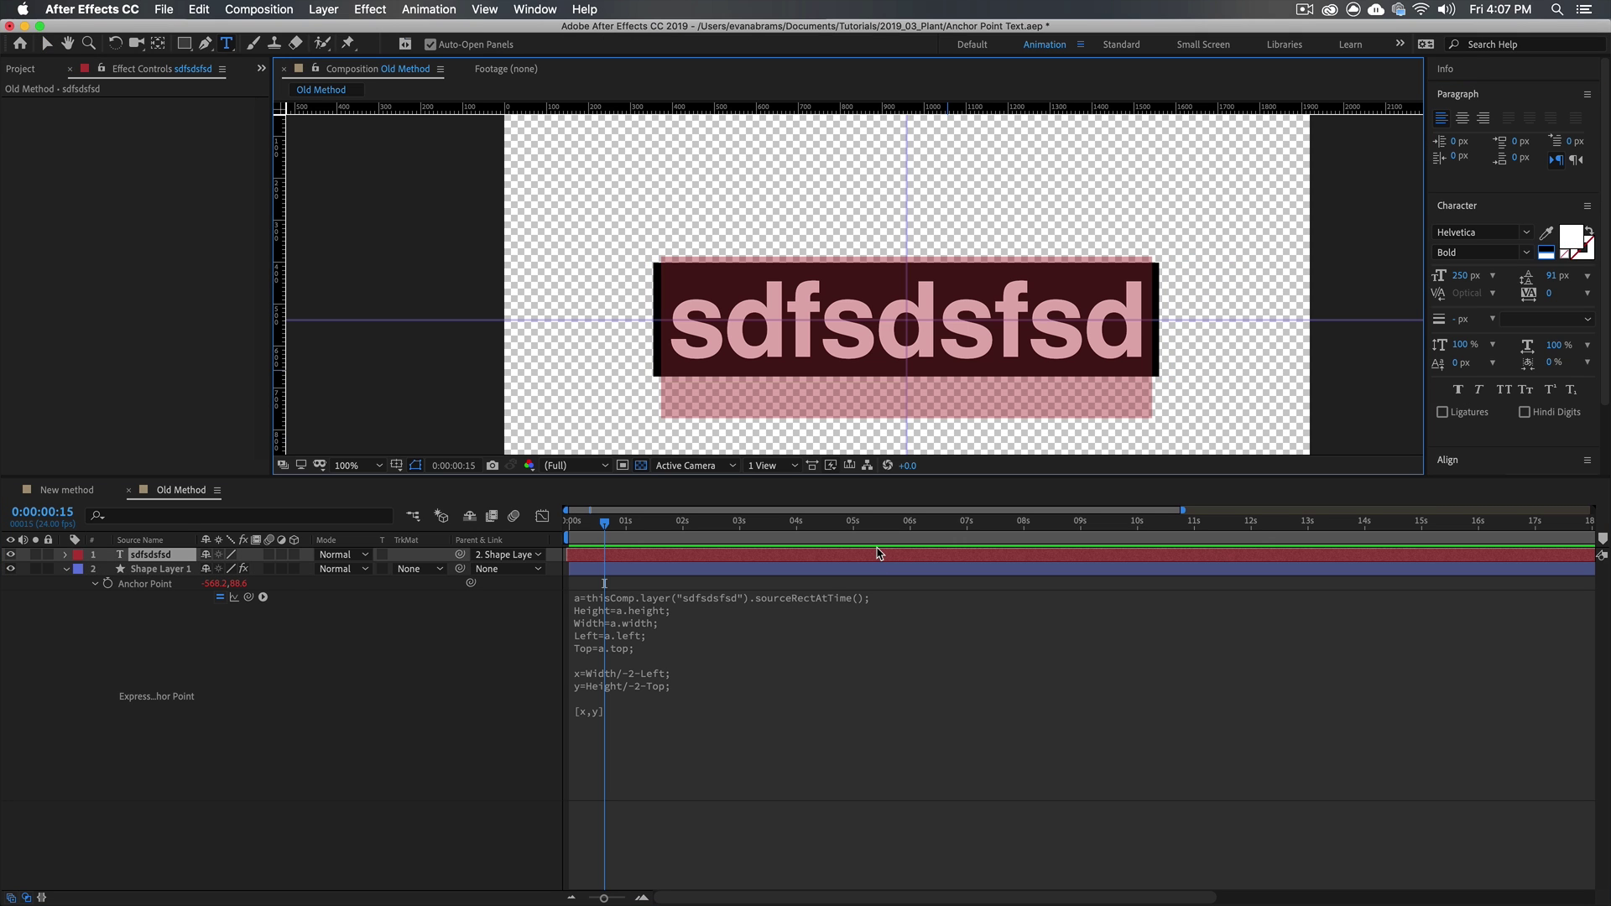
{"action": "type", "text": "type new things"}
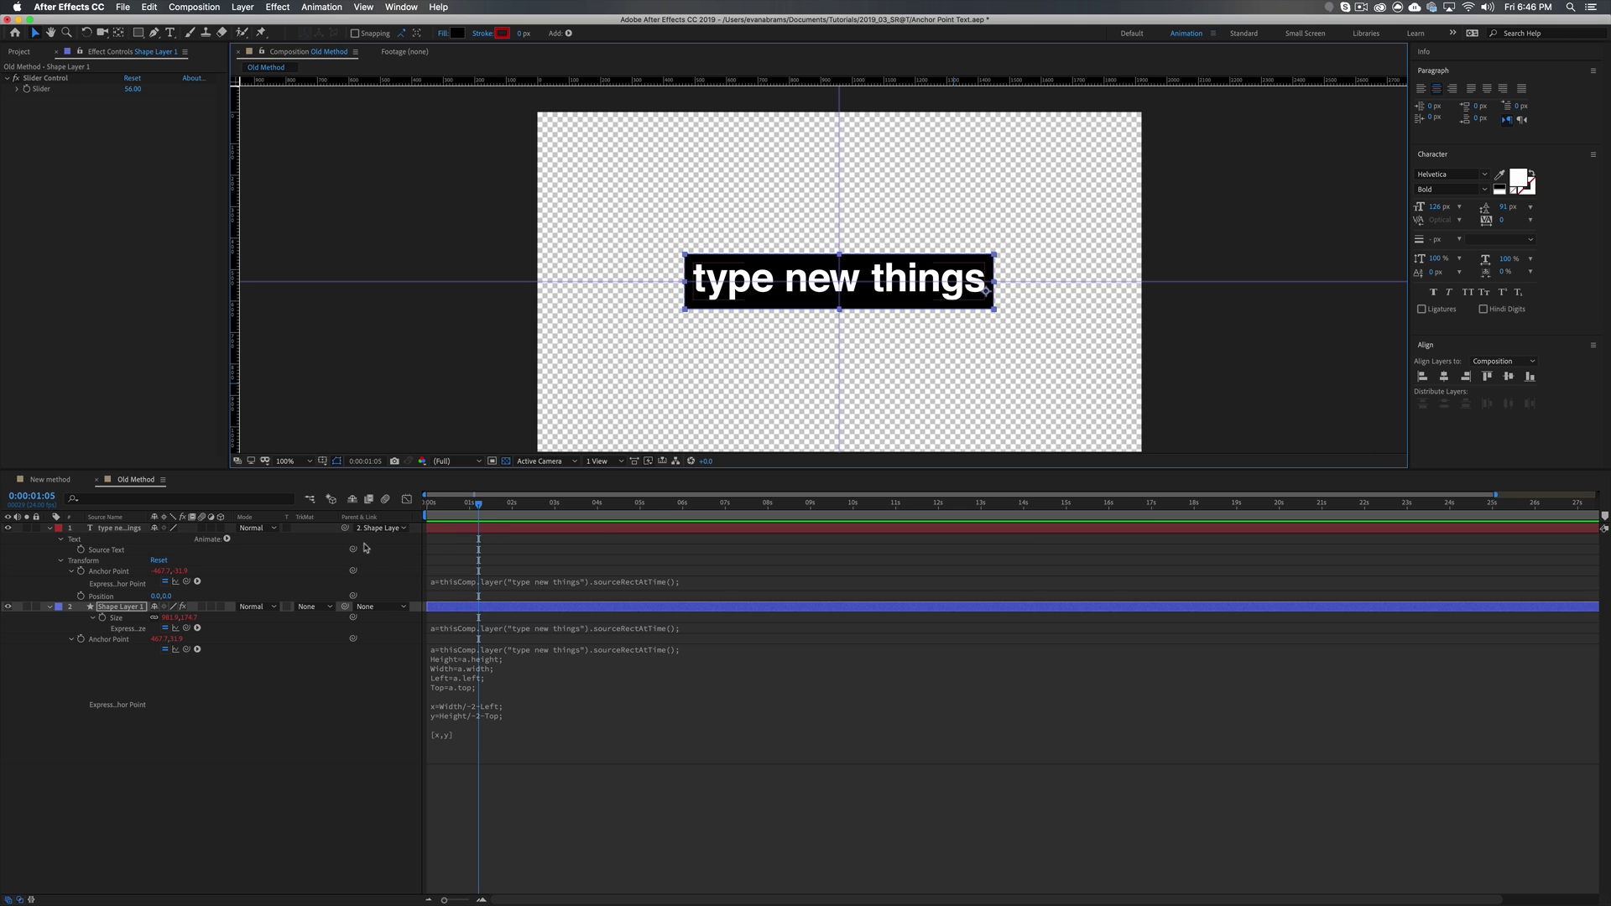
Add a Scale animator to the text layer and set its Scale to 0%
{"action": "left_click", "coordinate": [120, 534]}
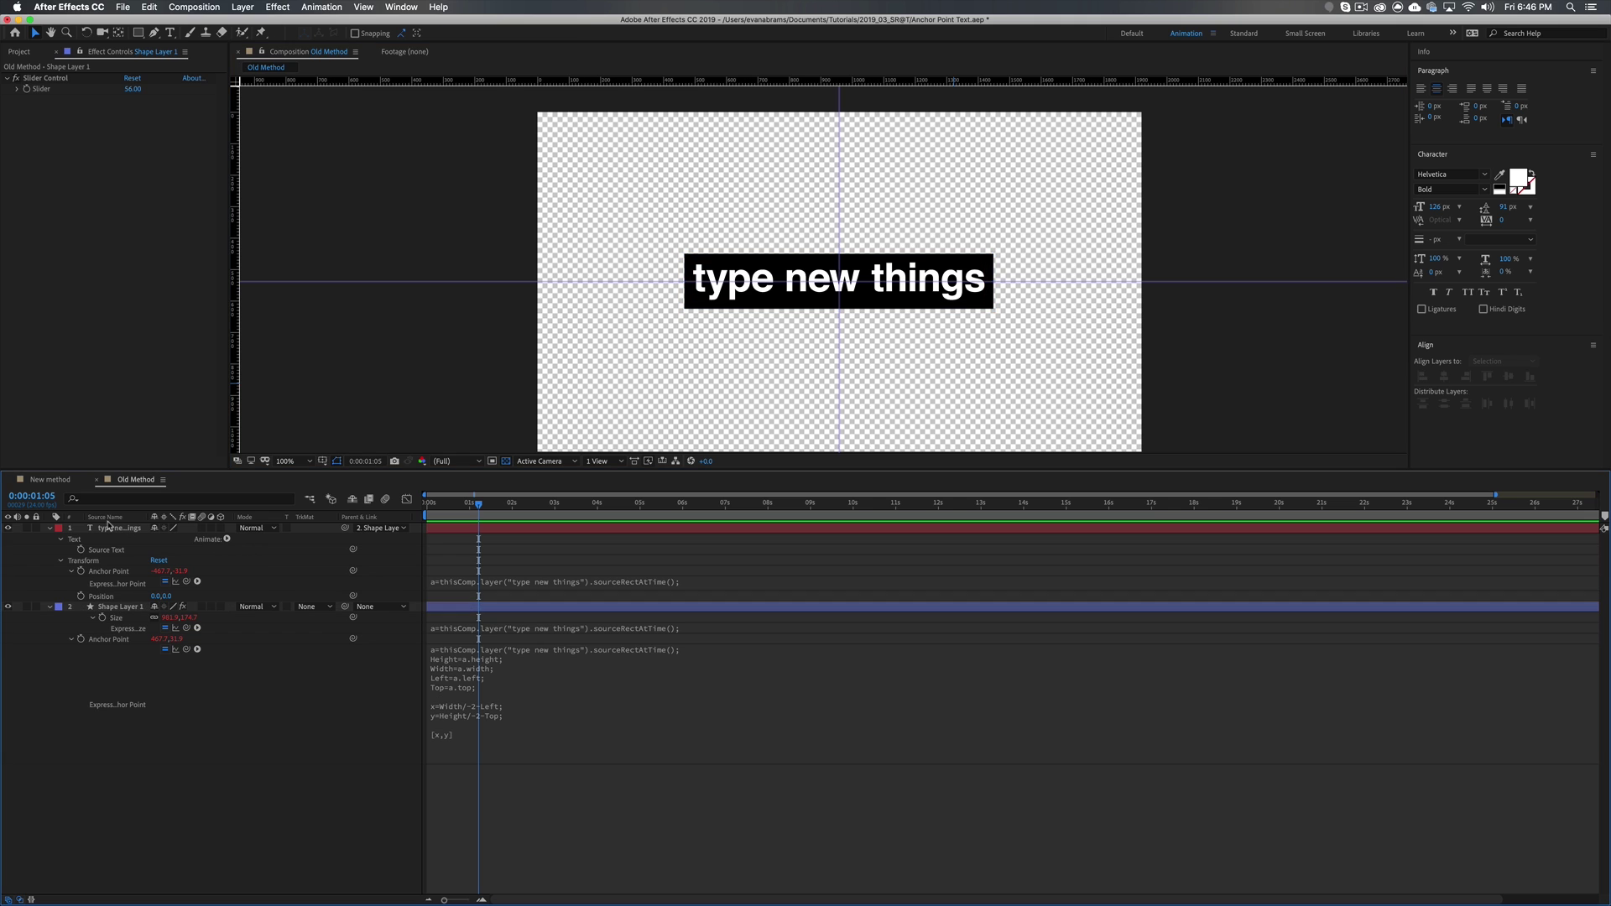
{"action": "left_click", "coordinate": [119, 534]}
{"action": "left_click", "coordinate": [227, 539]}
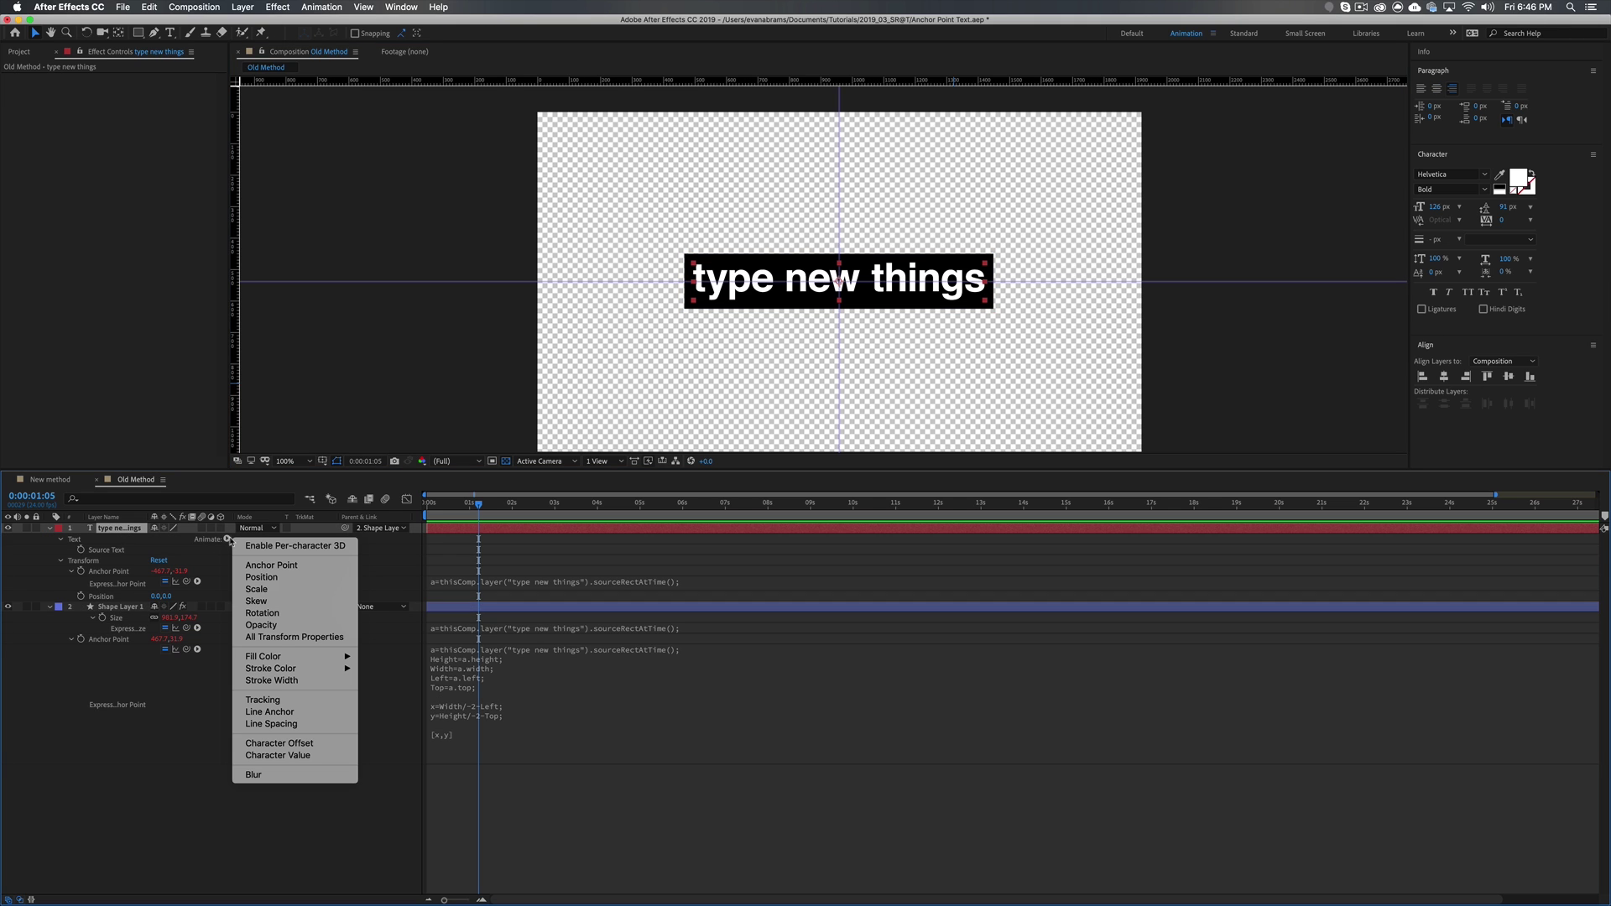
{"action": "left_click", "coordinate": [256, 589]}
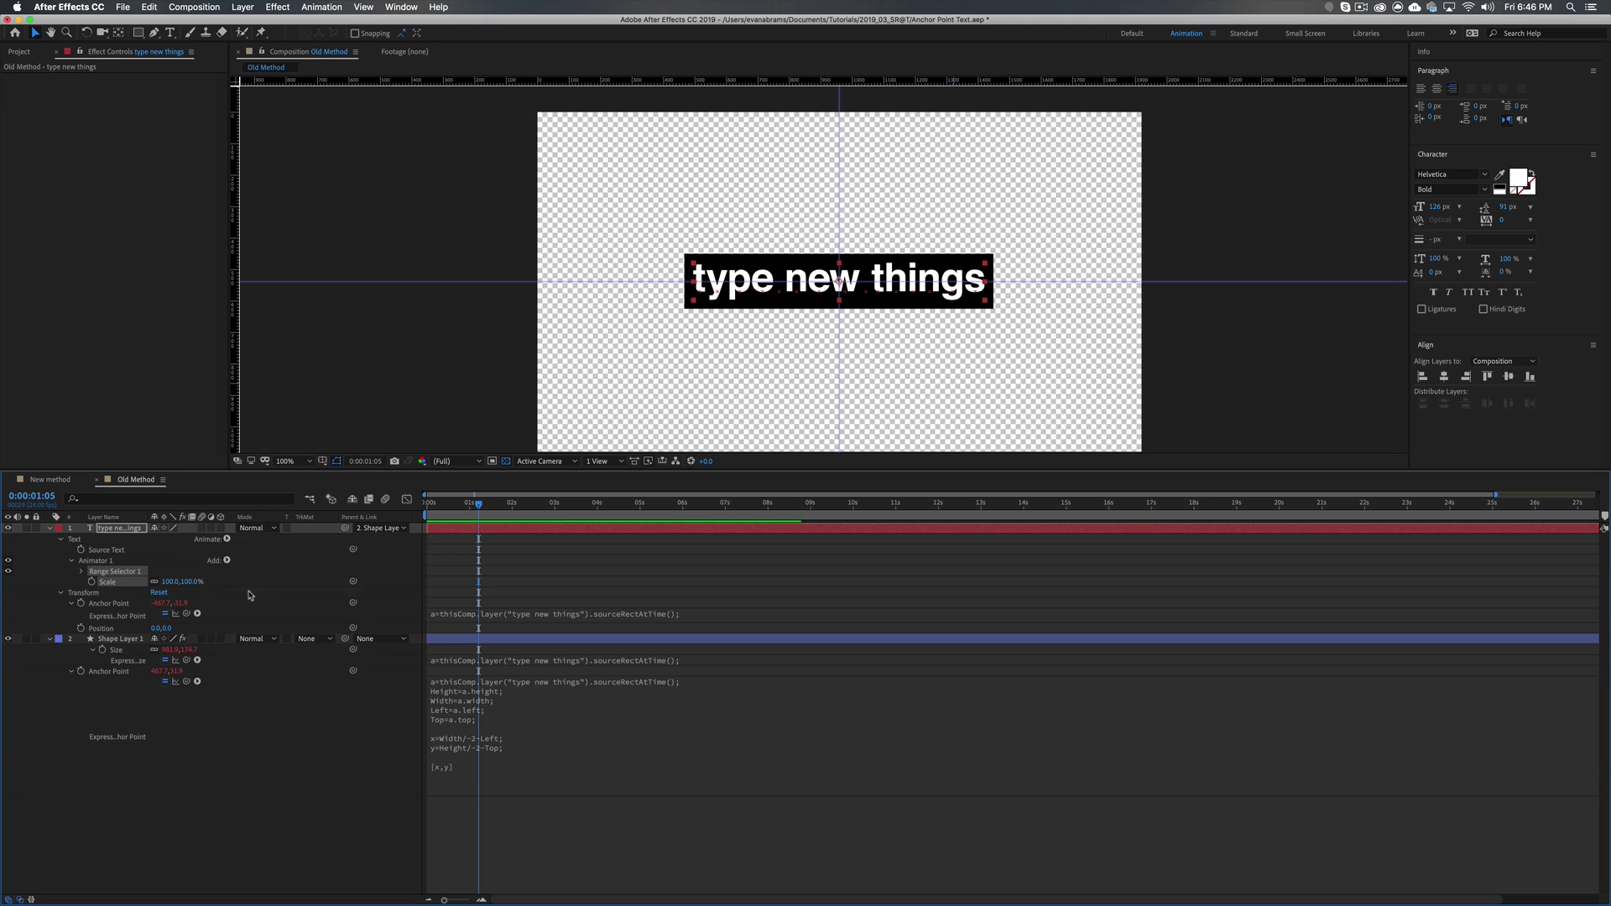
{"action": "left_click", "coordinate": [82, 571]}
{"action": "left_click", "coordinate": [170, 625]}
{"action": "type", "text": "00"}
{"action": "key", "text": "Return"}
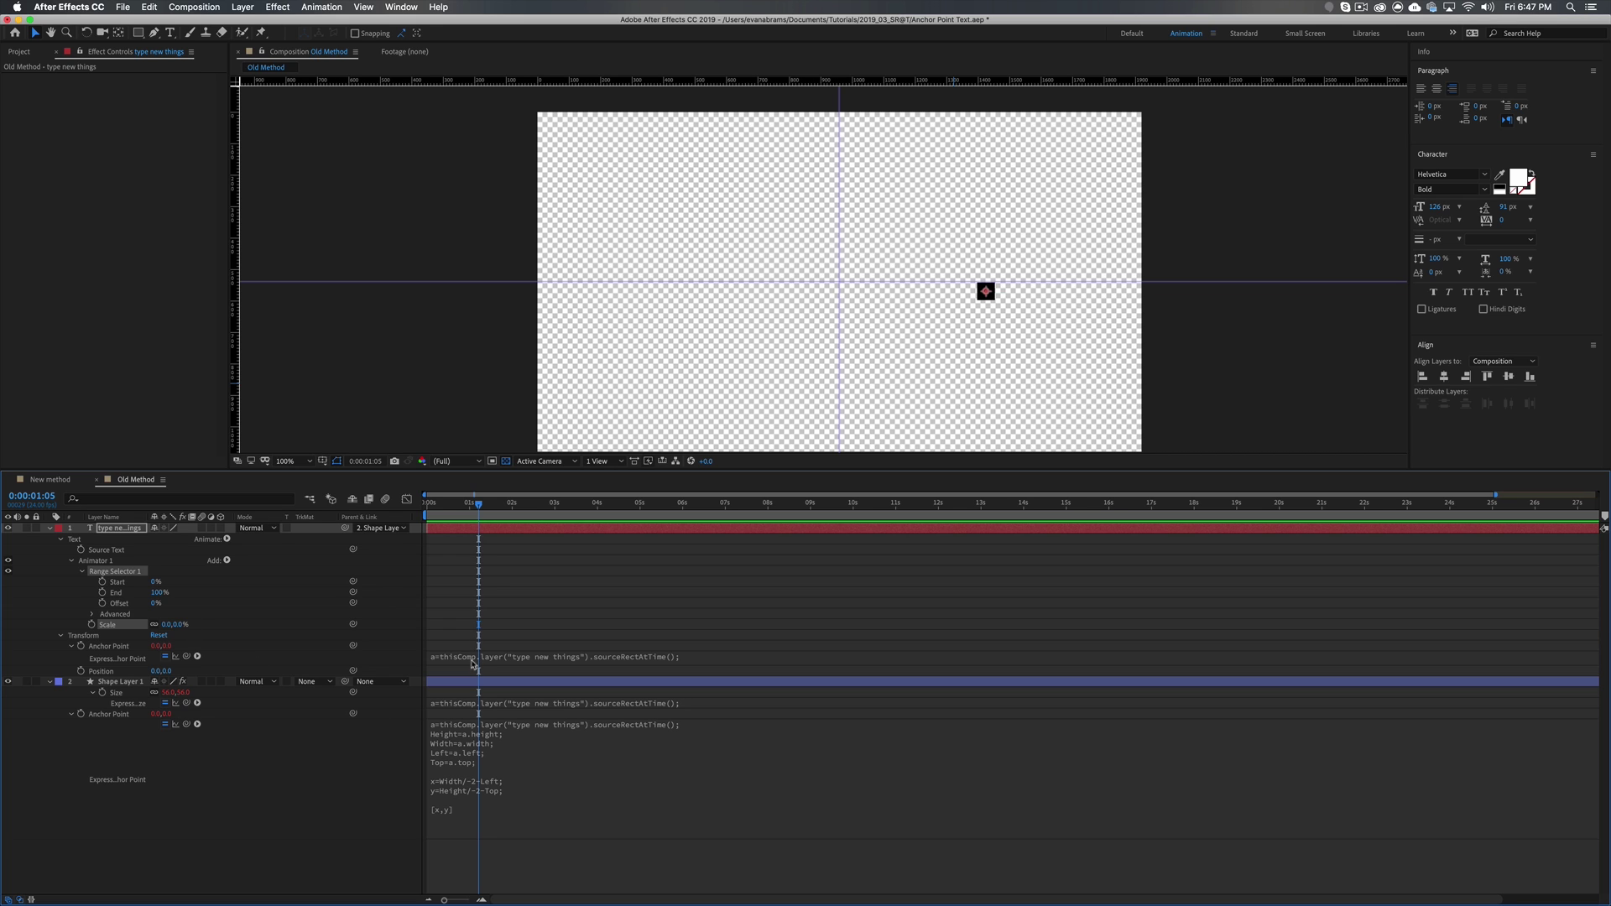
Keyframe Range Selector Start from 0% at frame 0 to 100% at 1:05, and preview
{"action": "key", "text": "super+Down"}
{"action": "left_click", "coordinate": [118, 582]}
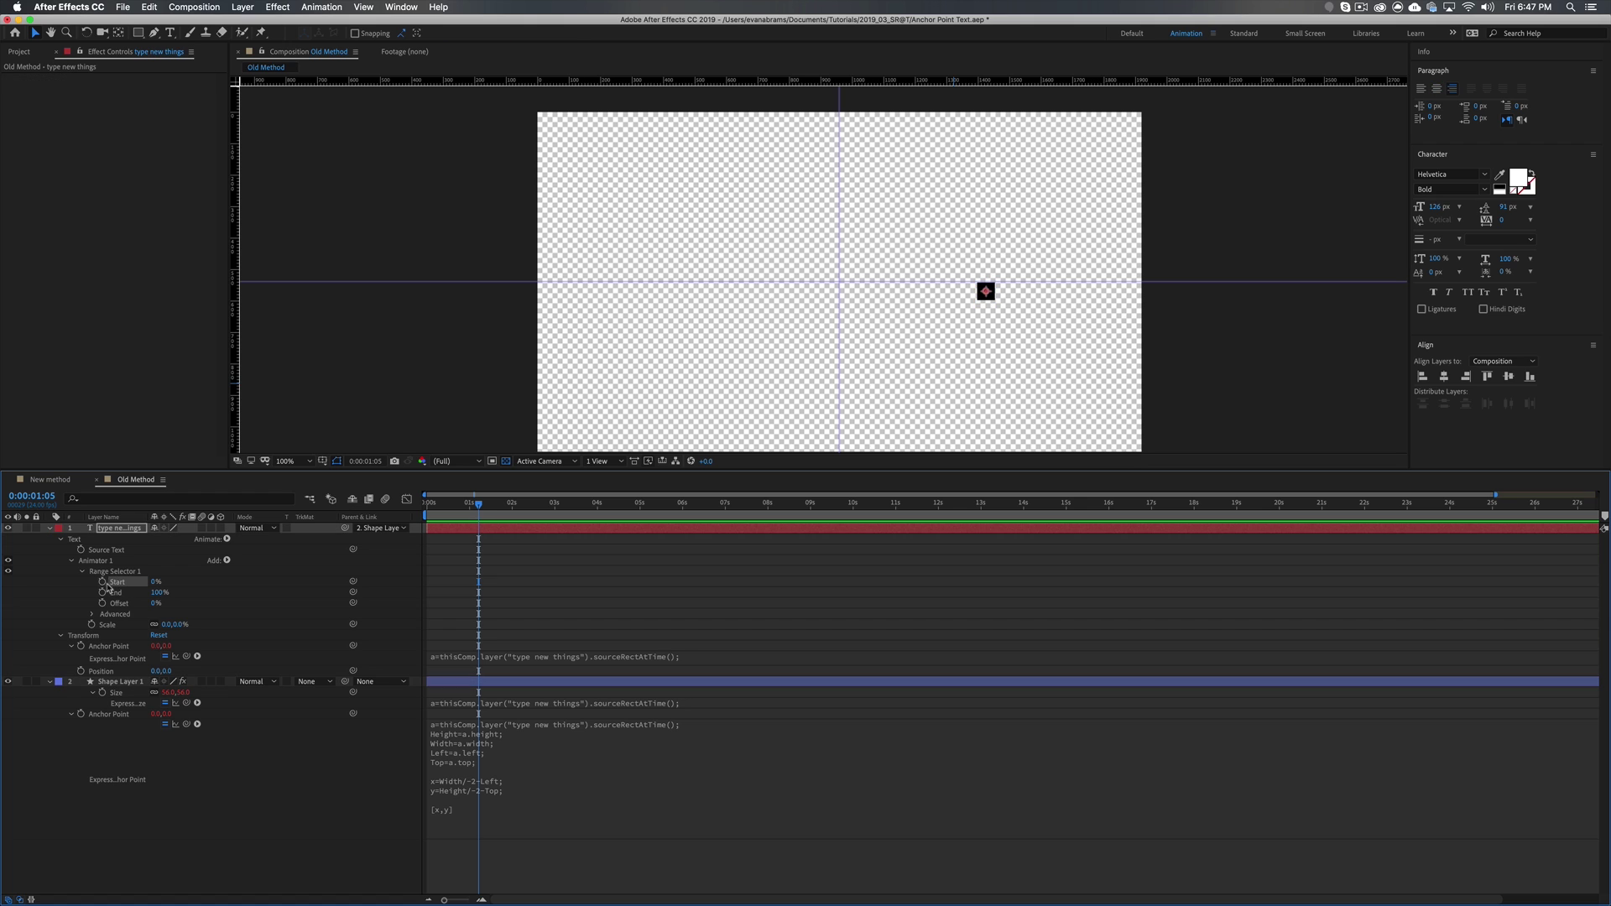
{"action": "left_click", "coordinate": [102, 581]}
{"action": "left_click_drag", "start_coordinate": [156, 581], "coordinate": [299, 575]}
{"action": "key", "text": "space"}
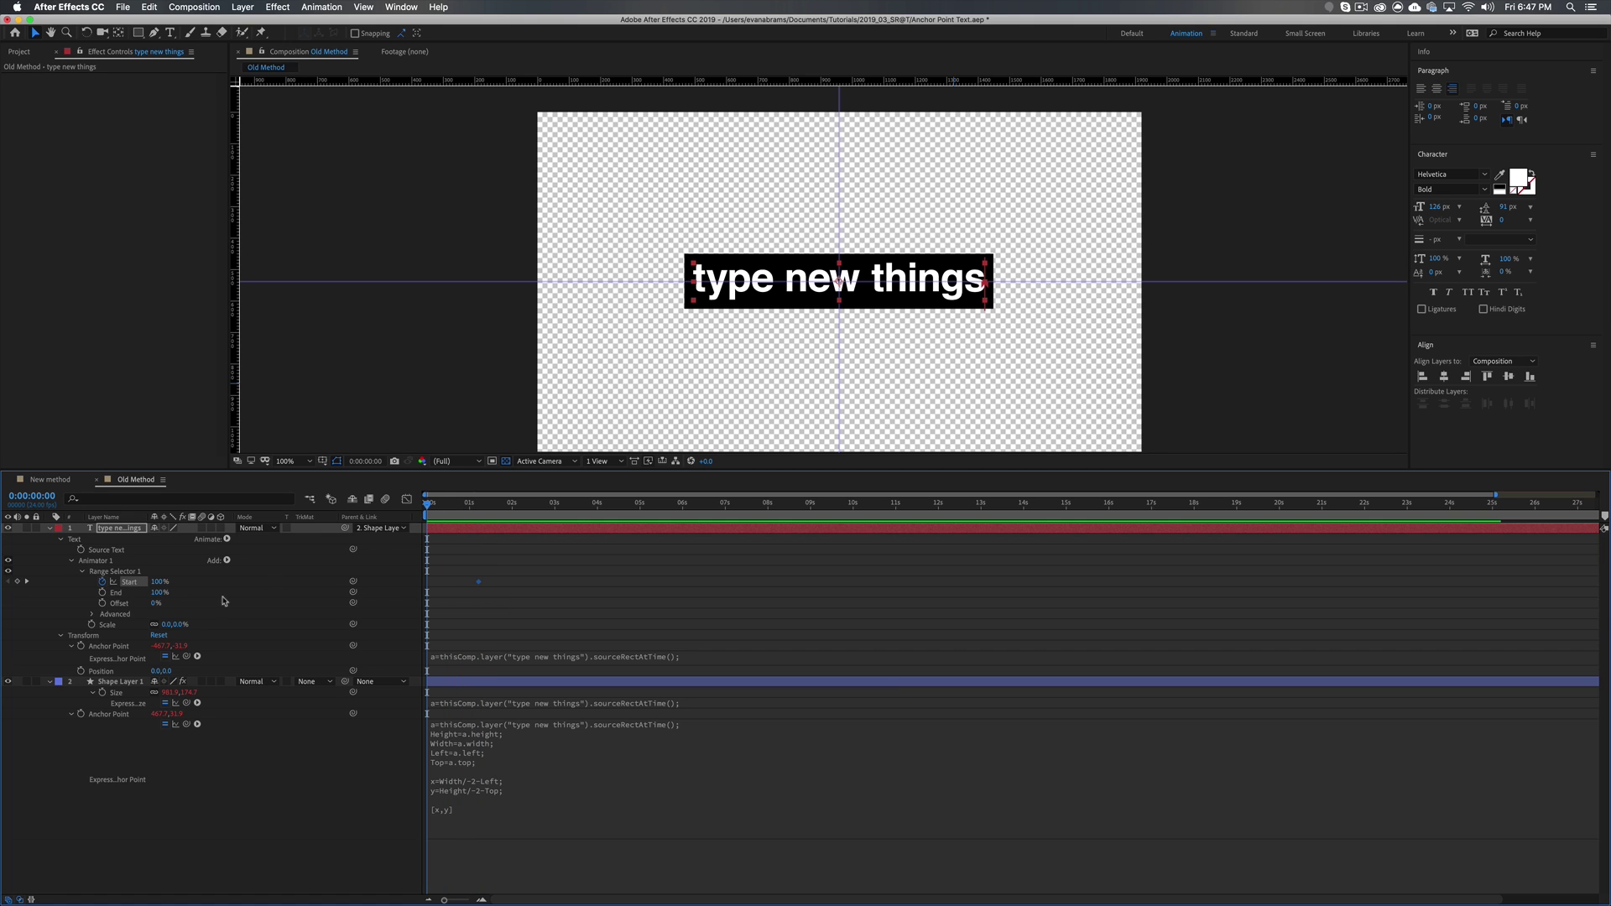
{"action": "left_click", "coordinate": [160, 582]}
{"action": "type", "text": "0"}
{"action": "key", "text": "Return"}
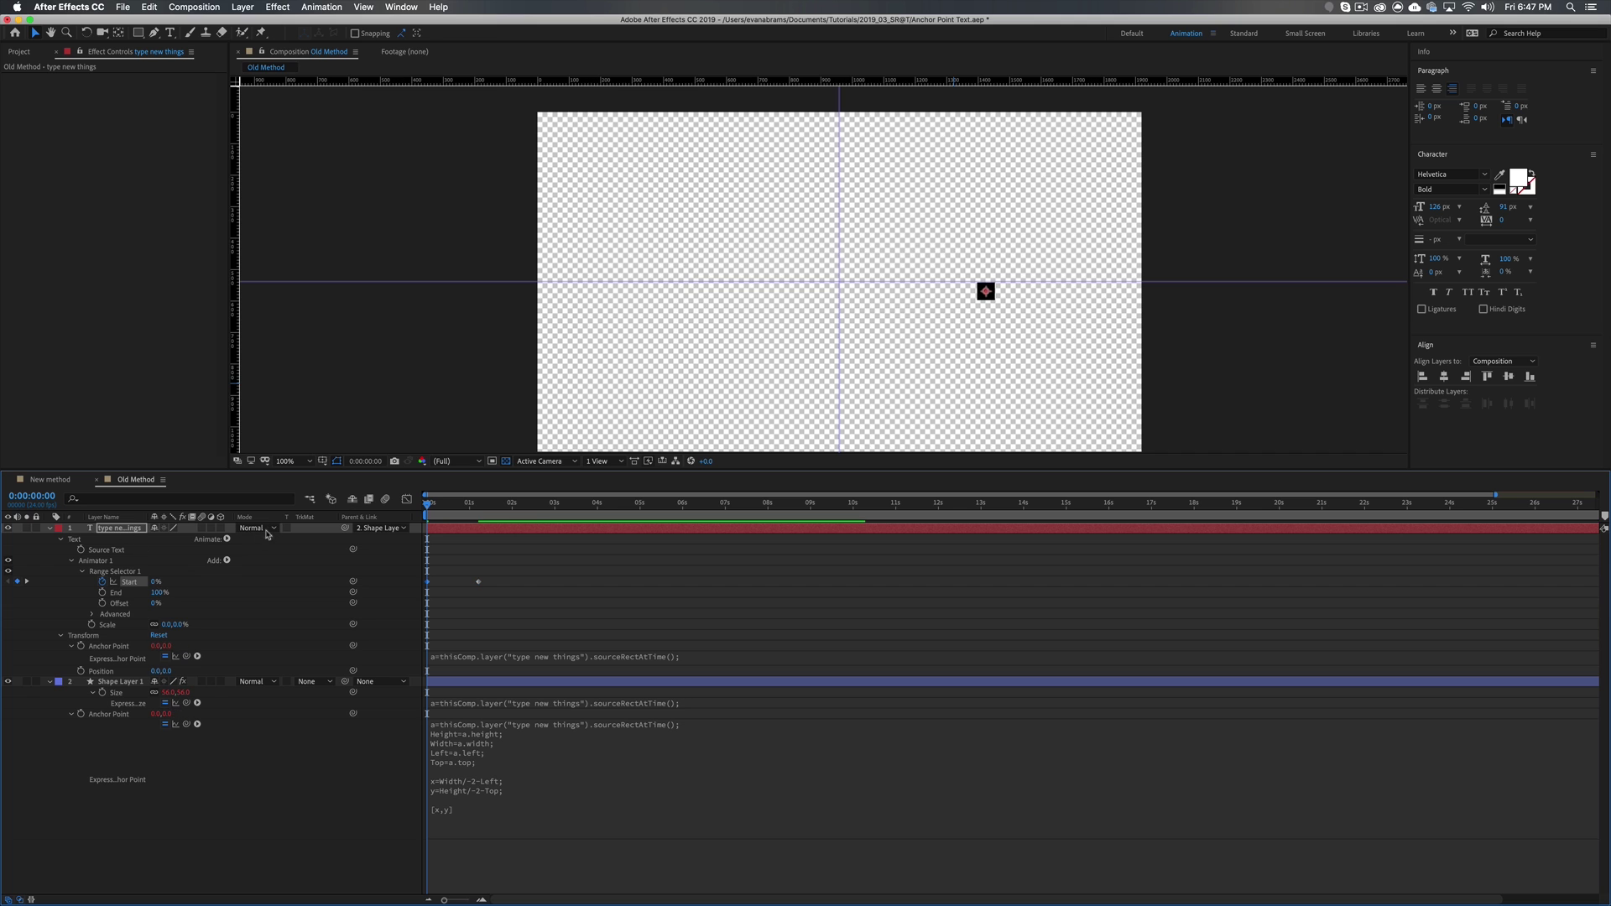
{"action": "key", "text": "space"}
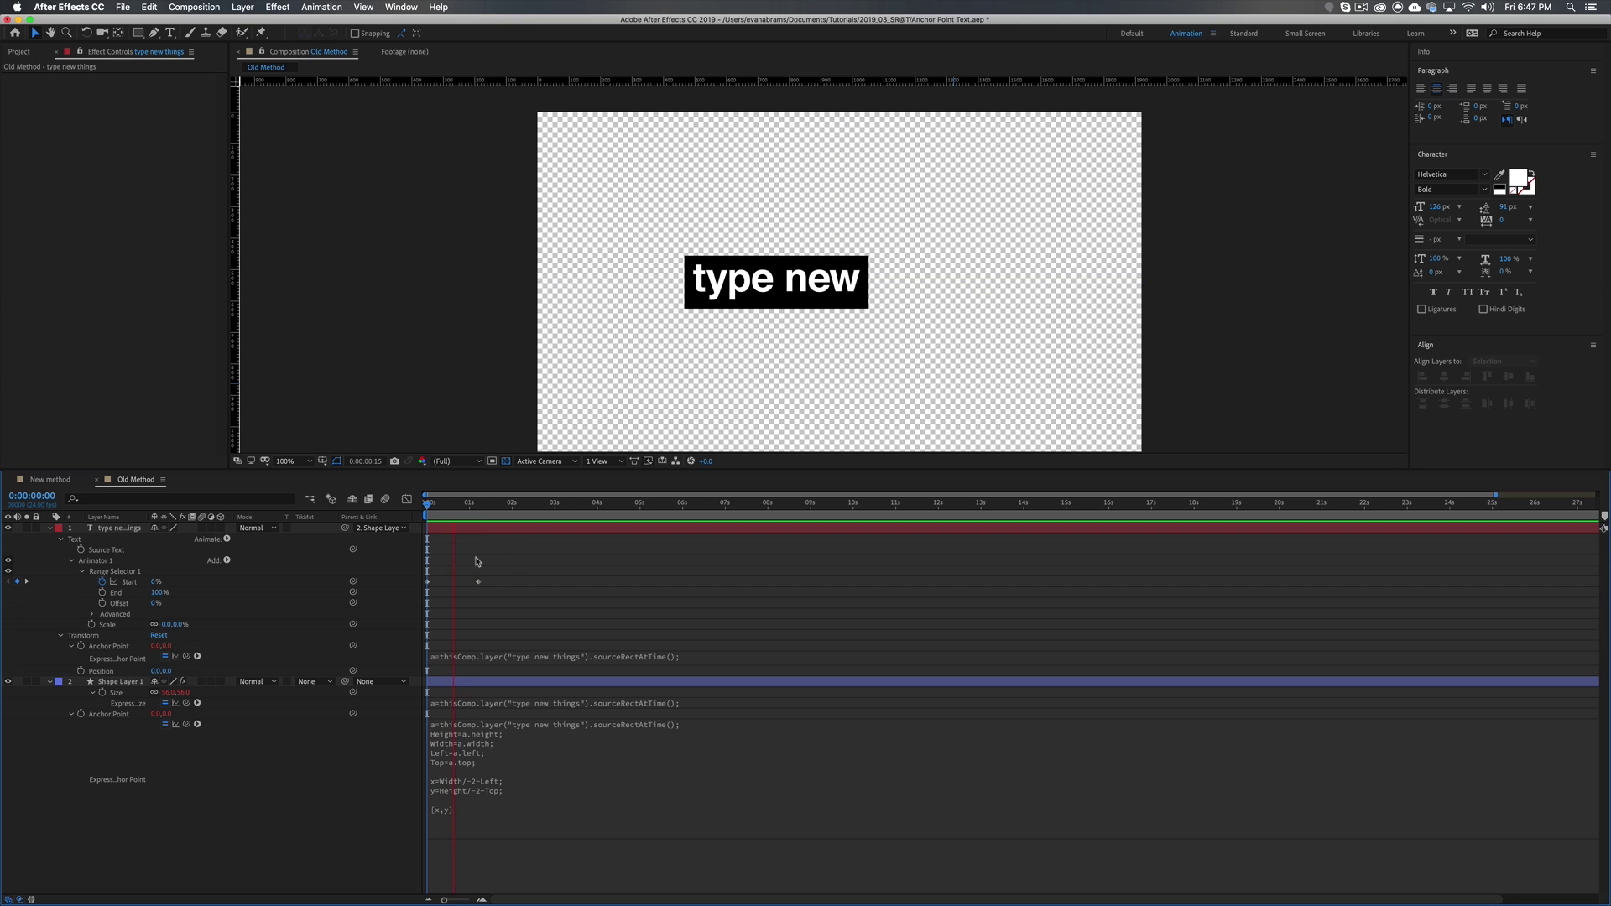
Change the first Range Selector Start keyframe from 0% to 1% at frame 0, then preview
{"action": "key", "text": "space"}
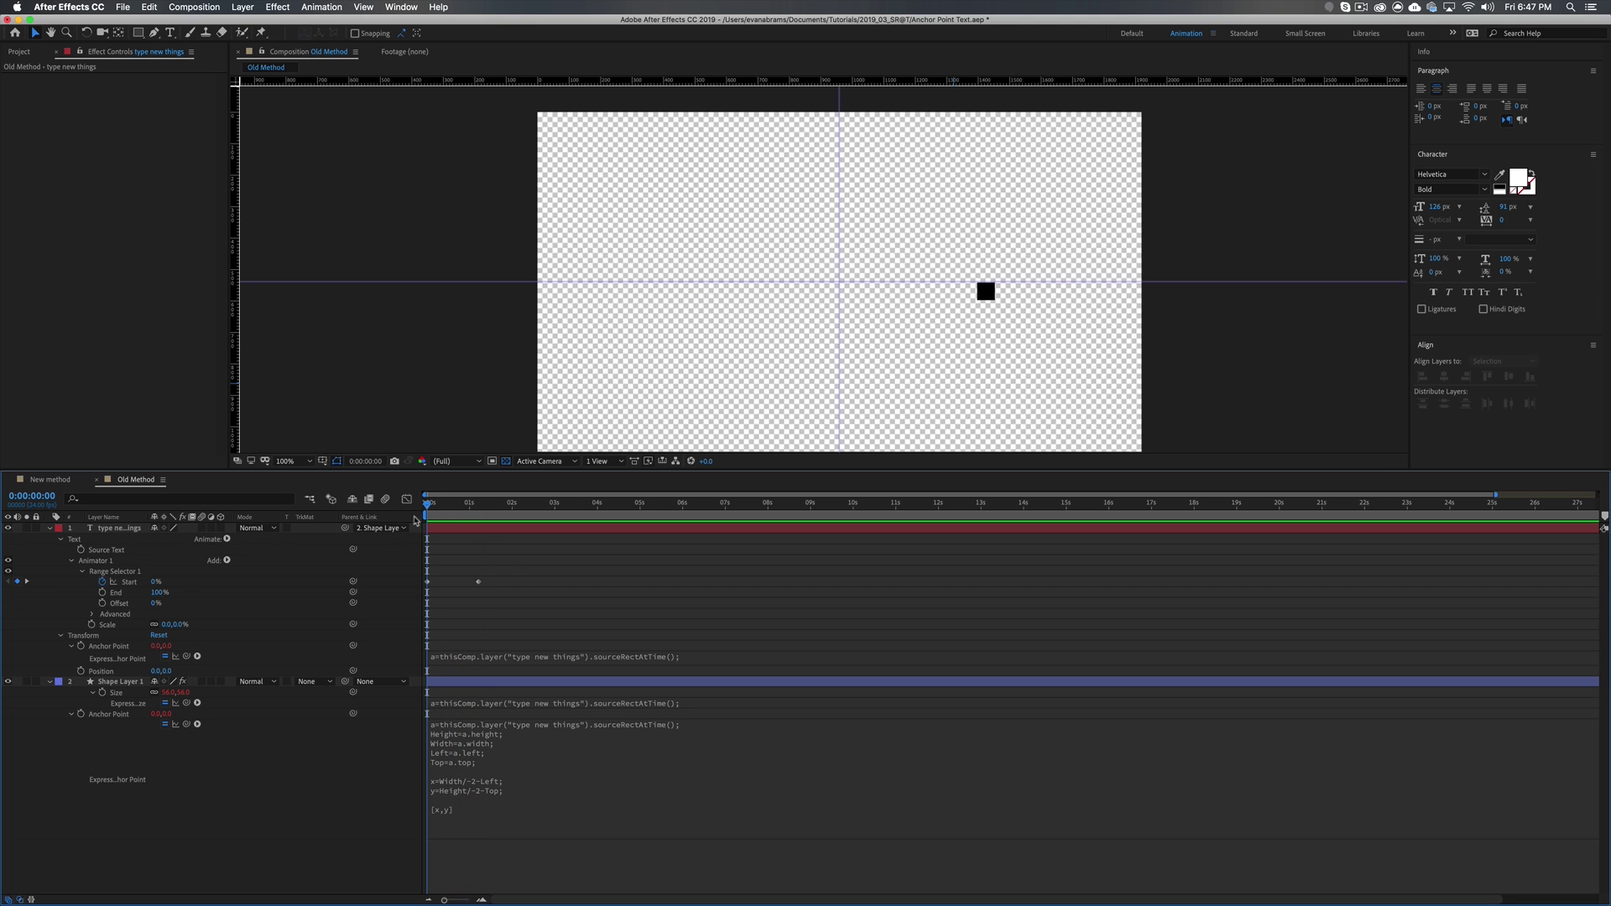
{"action": "key", "text": "space"}
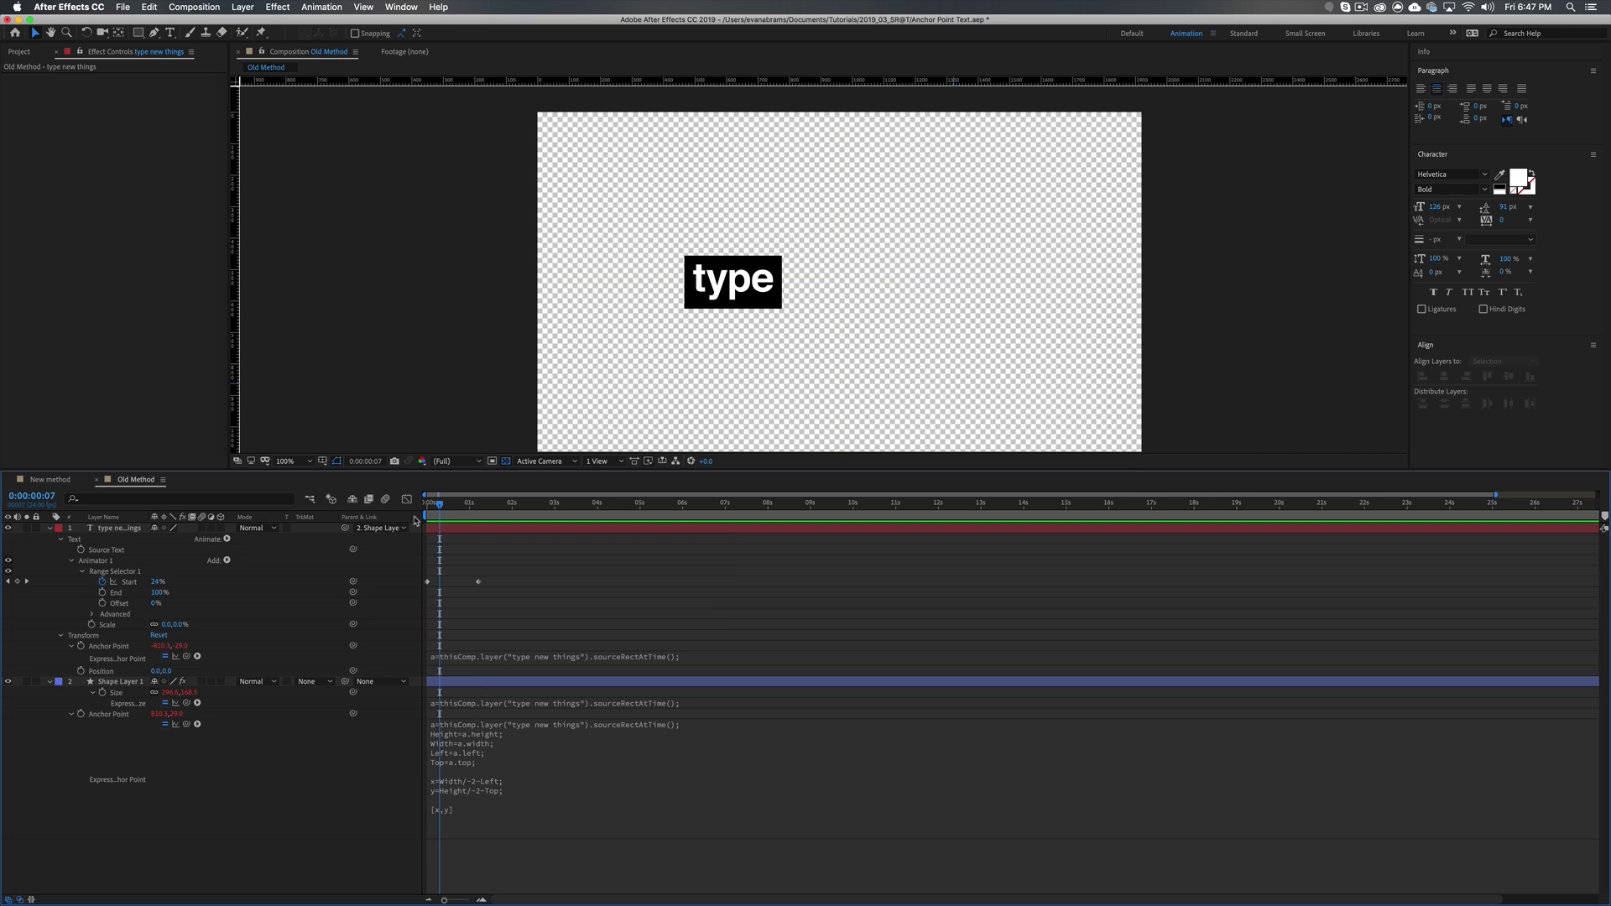
{"action": "left_click", "coordinate": [479, 504]}
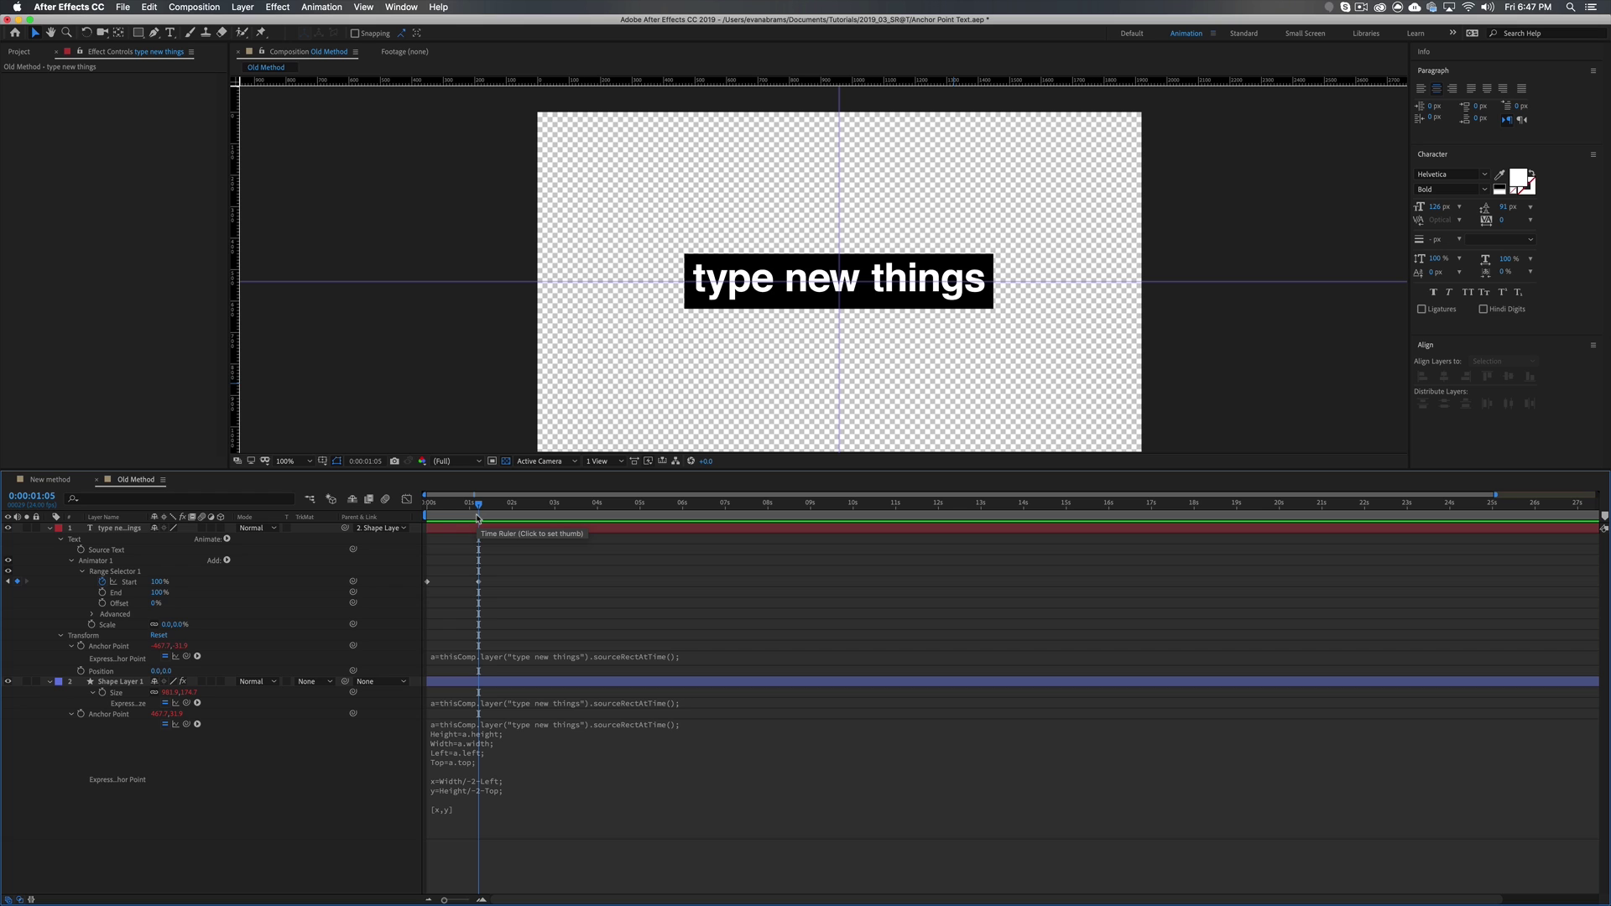
{"action": "left_click_drag", "start_coordinate": [478, 518], "coordinate": [417, 527]}
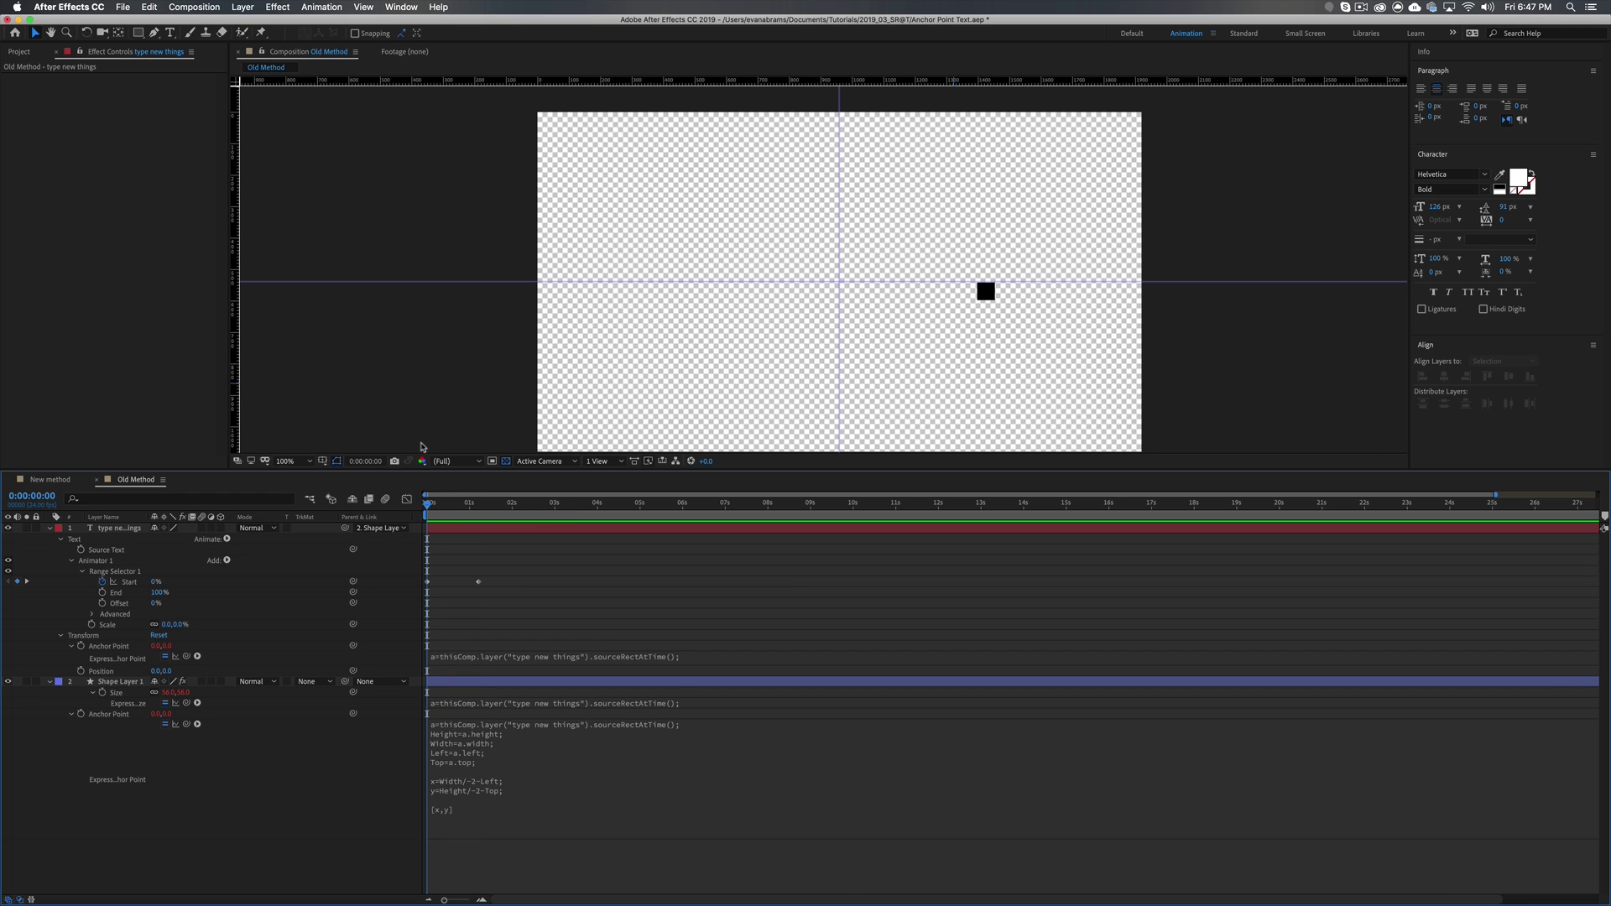
{"action": "left_click", "coordinate": [155, 582]}
{"action": "type", "text": "1"}
{"action": "key", "text": "Return"}
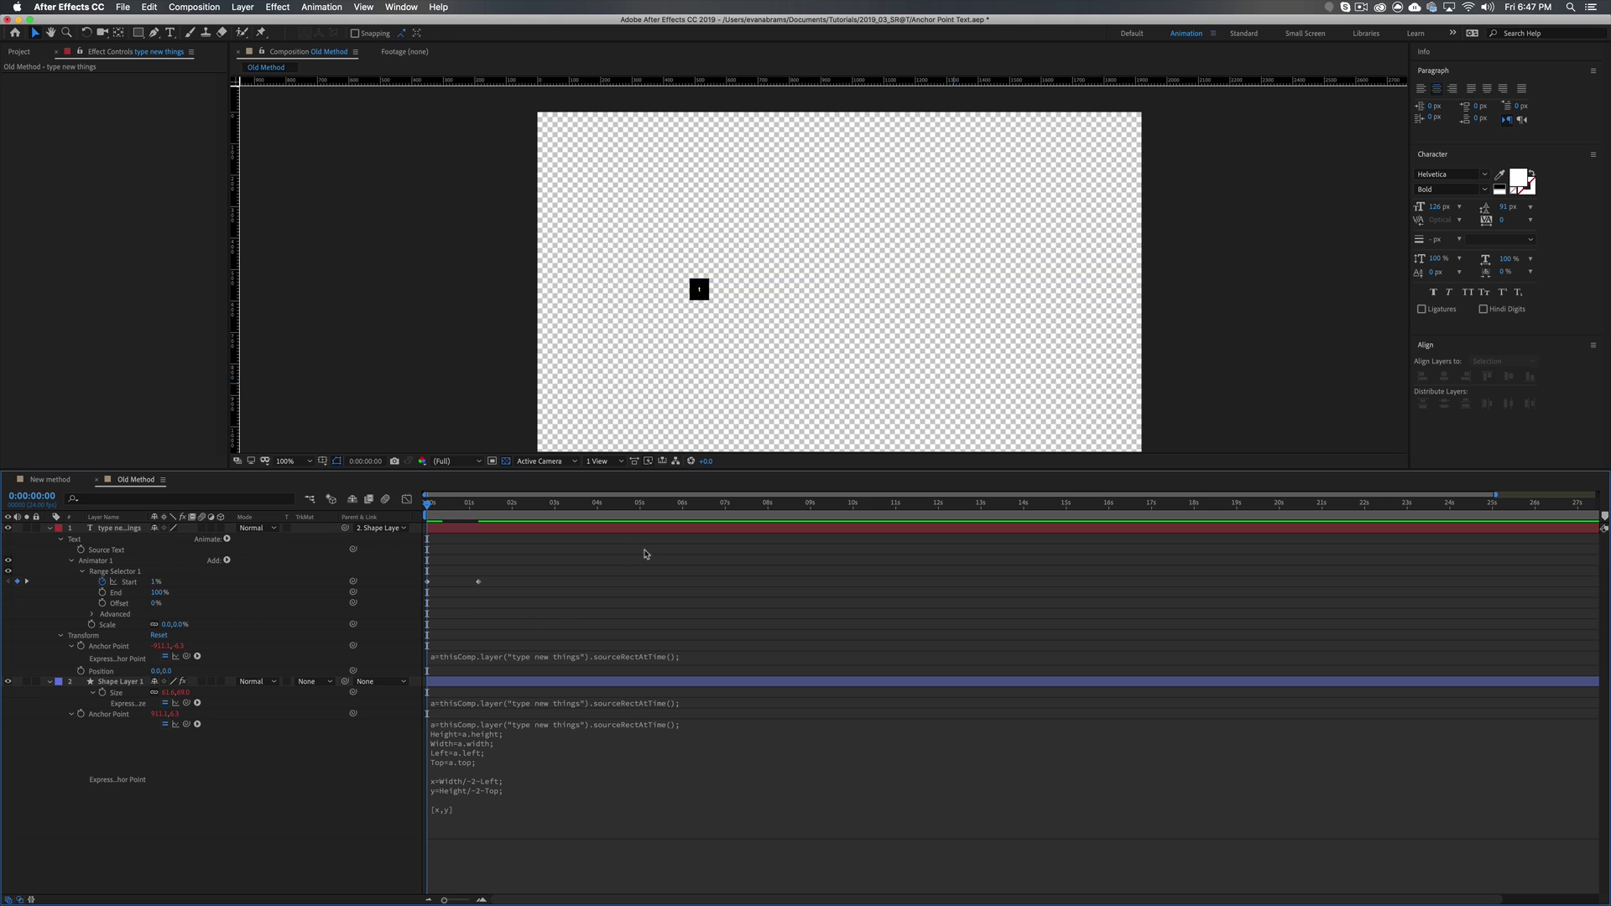
{"action": "key", "text": "space"}
{"action": "key", "text": "space"}
{"action": "key", "text": "space"}
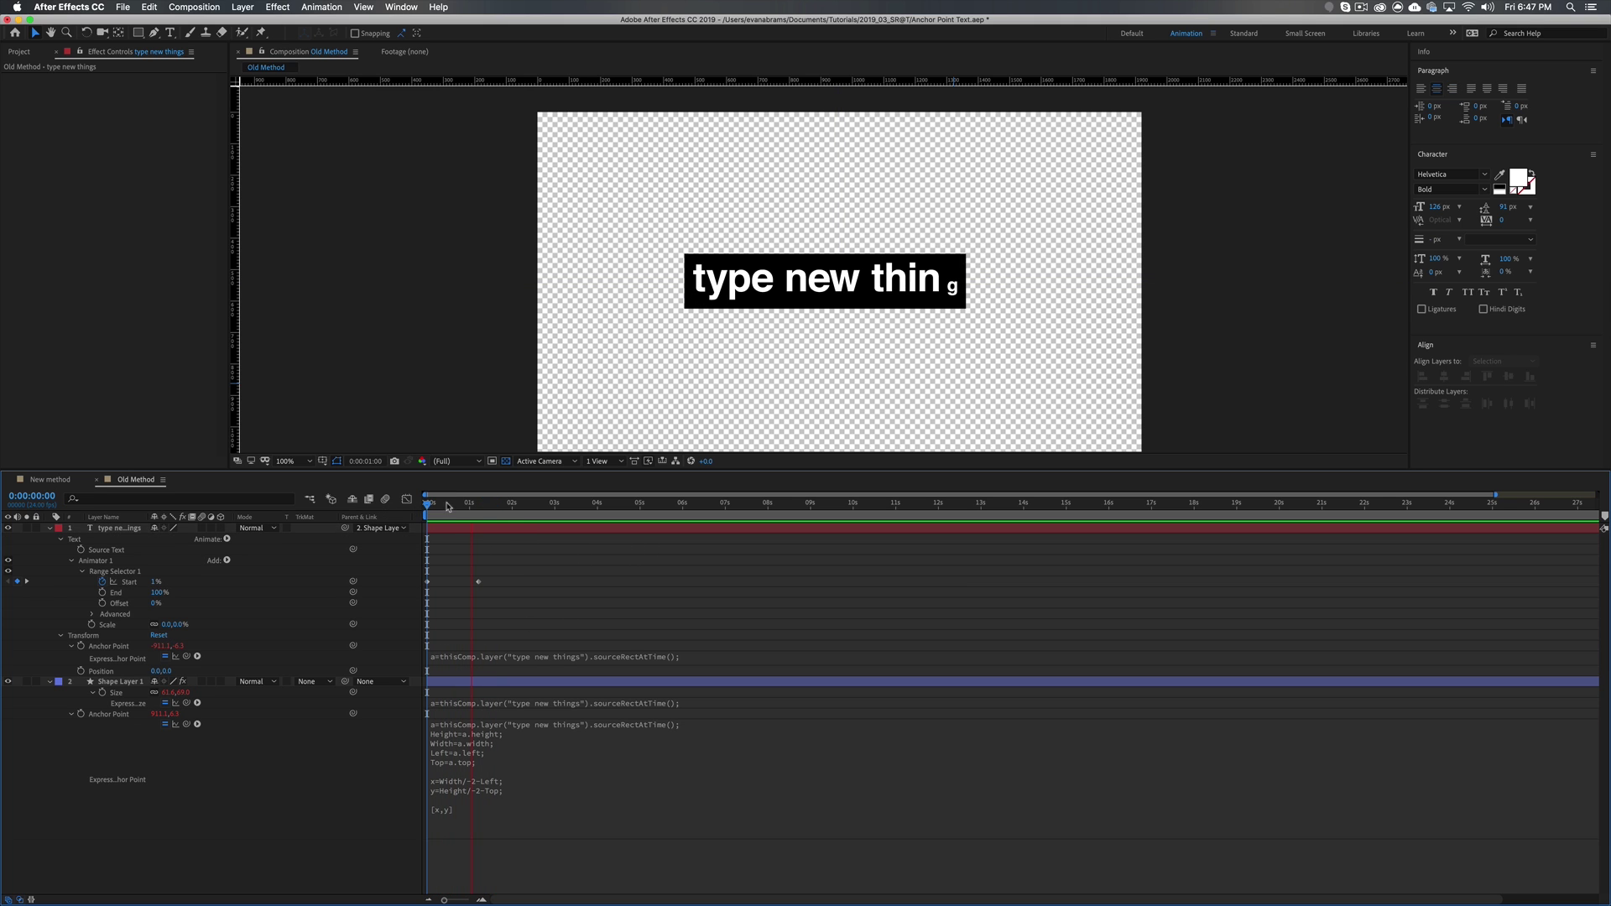
{"action": "key", "text": "space"}
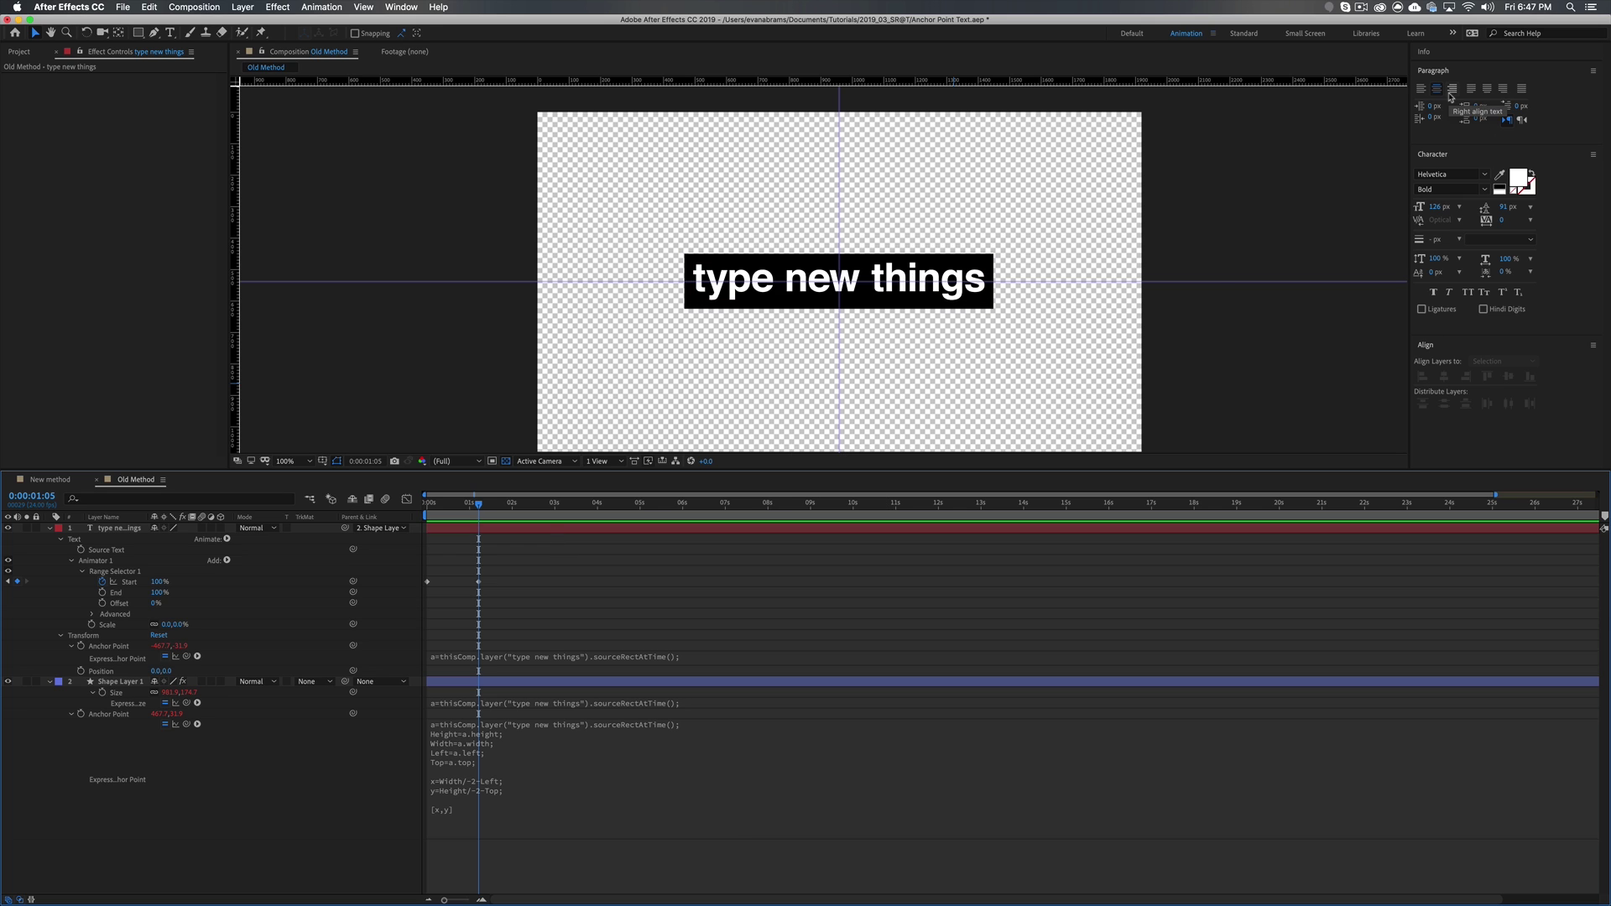
Left-align the 'type new things' text layer's paragraph and preview the animation
{"action": "left_click", "coordinate": [1450, 96]}
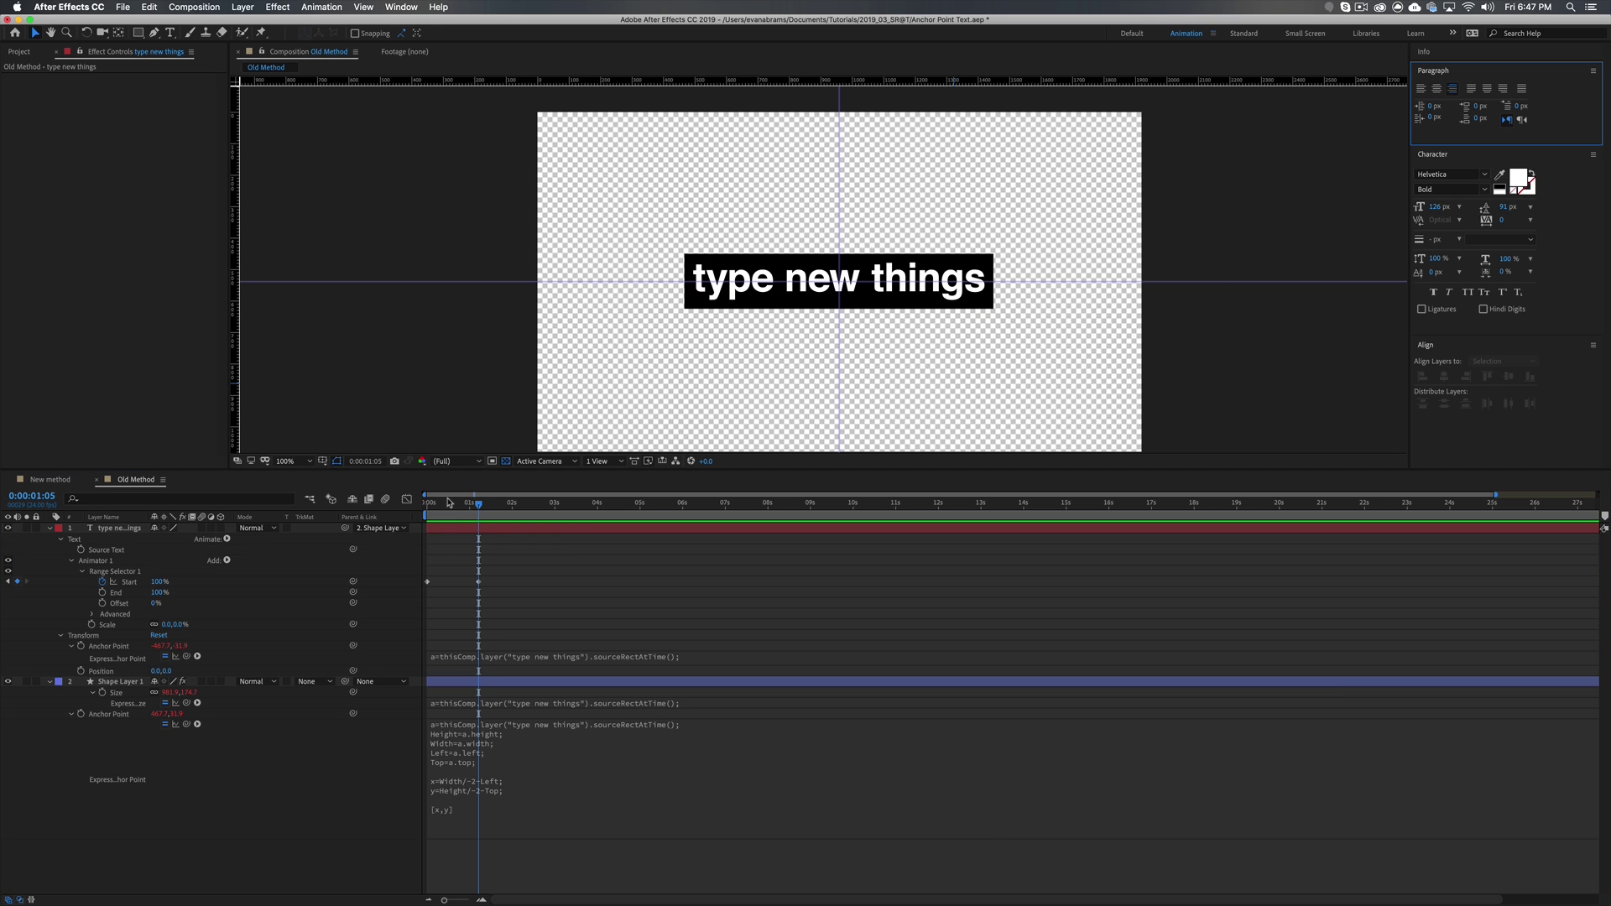
{"action": "left_click", "coordinate": [500, 528]}
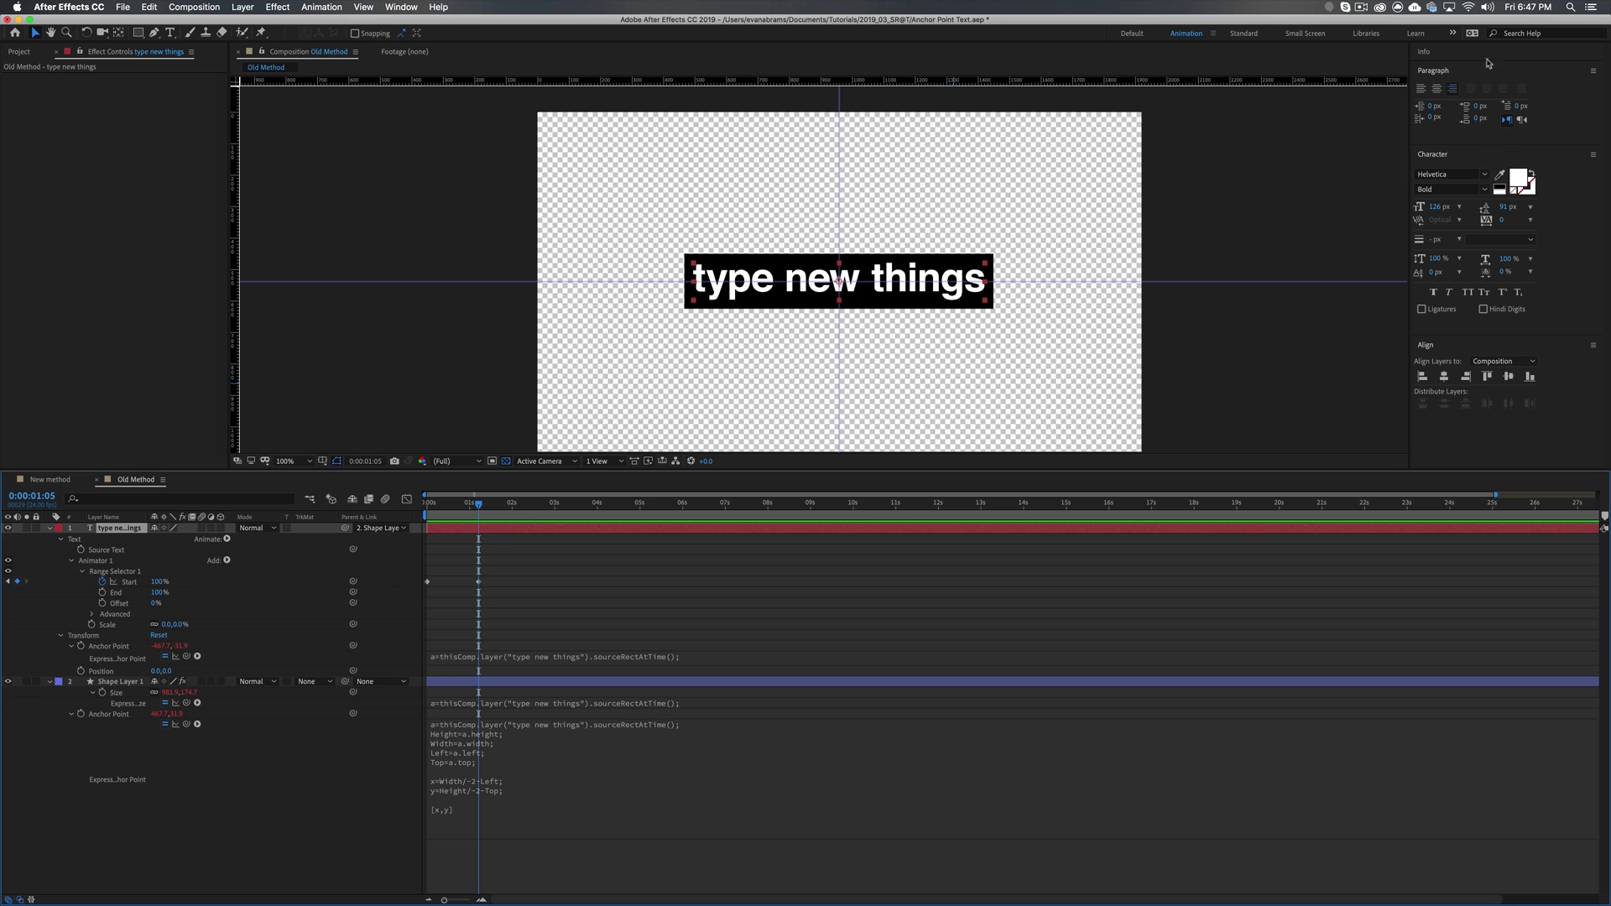
{"action": "left_click", "coordinate": [1457, 89]}
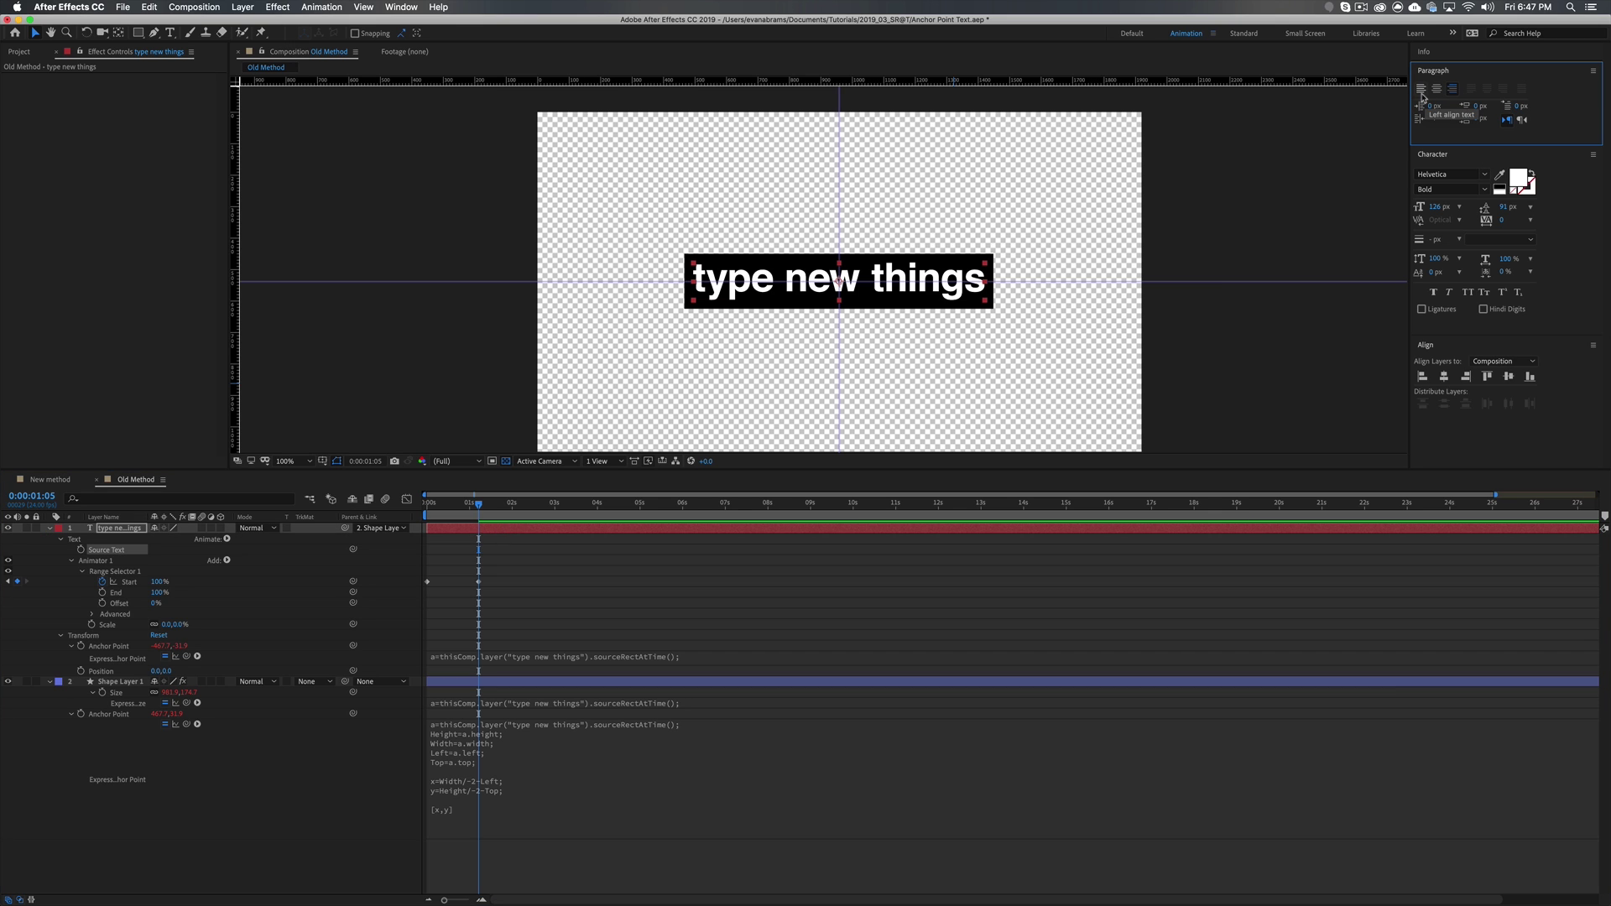
{"action": "key", "text": "Home"}
{"action": "key", "text": "space"}
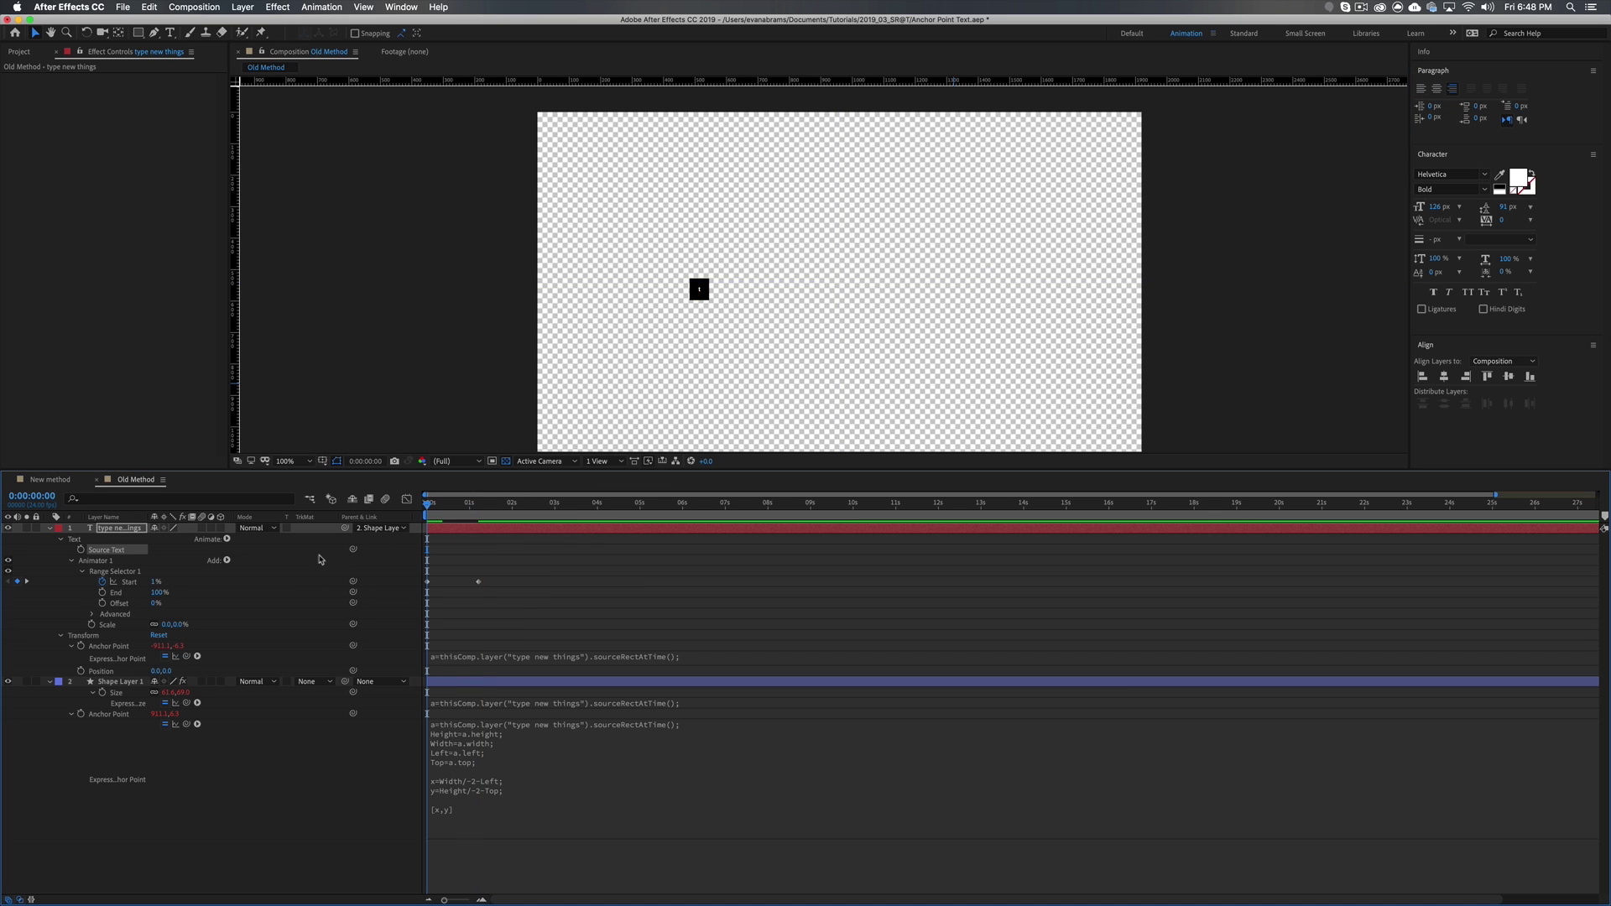
{"action": "left_click", "coordinate": [476, 514]}
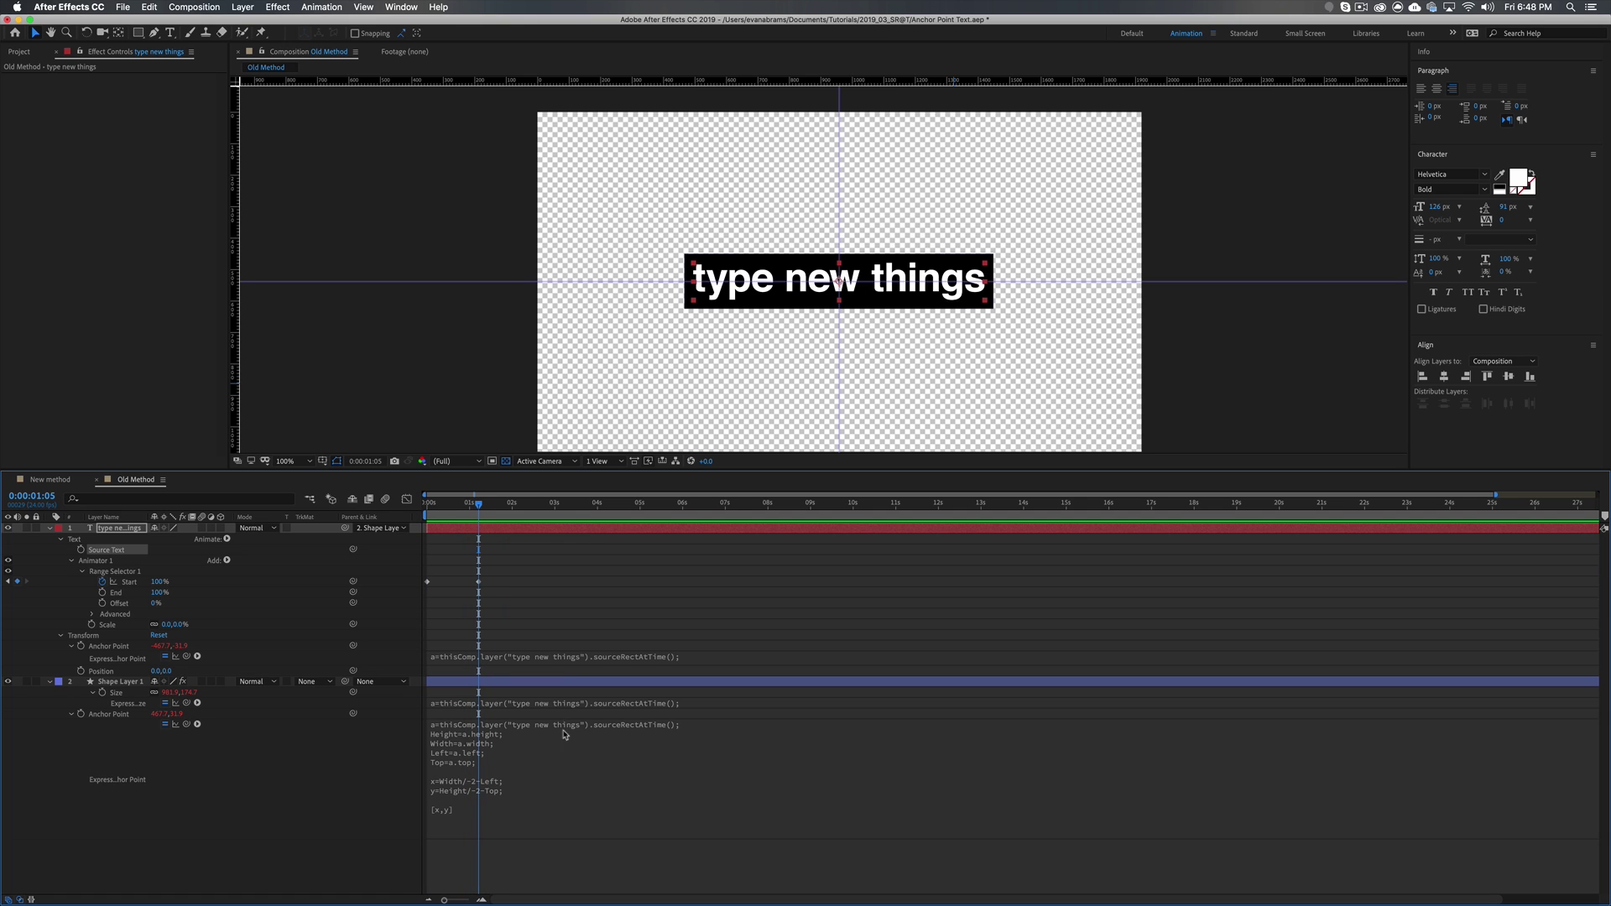
Remove the minus before 2 in the box's Anchor Point expression, making x=Width/2-Left, and preview
{"action": "left_click", "coordinate": [469, 780]}
{"action": "triple_click", "coordinate": [464, 781]}
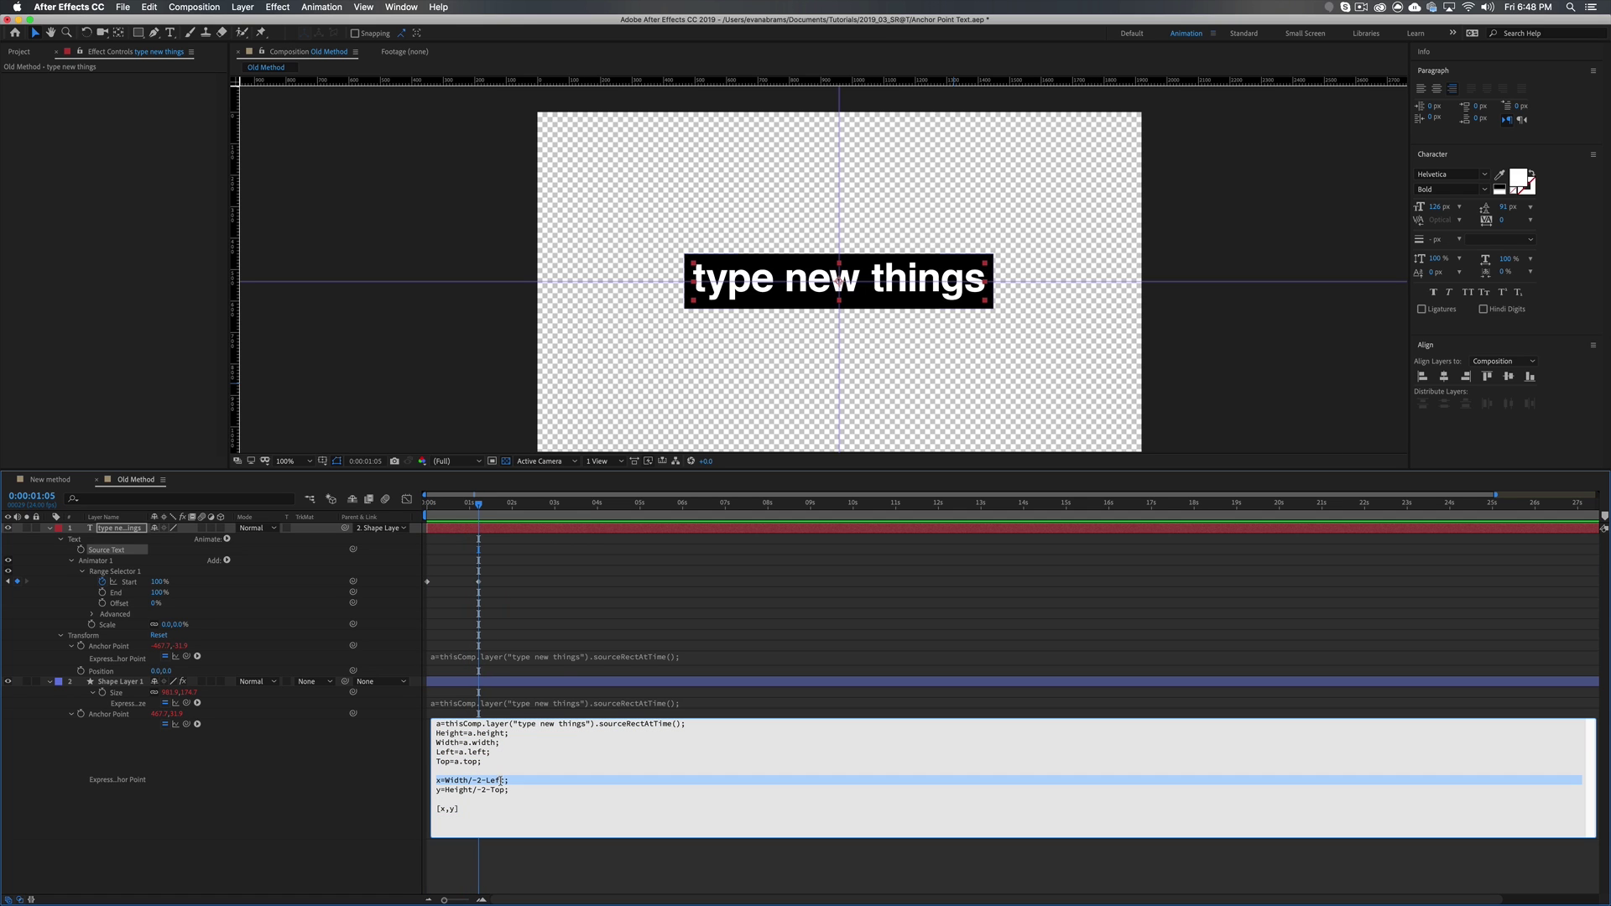
{"action": "left_click", "coordinate": [480, 780]}
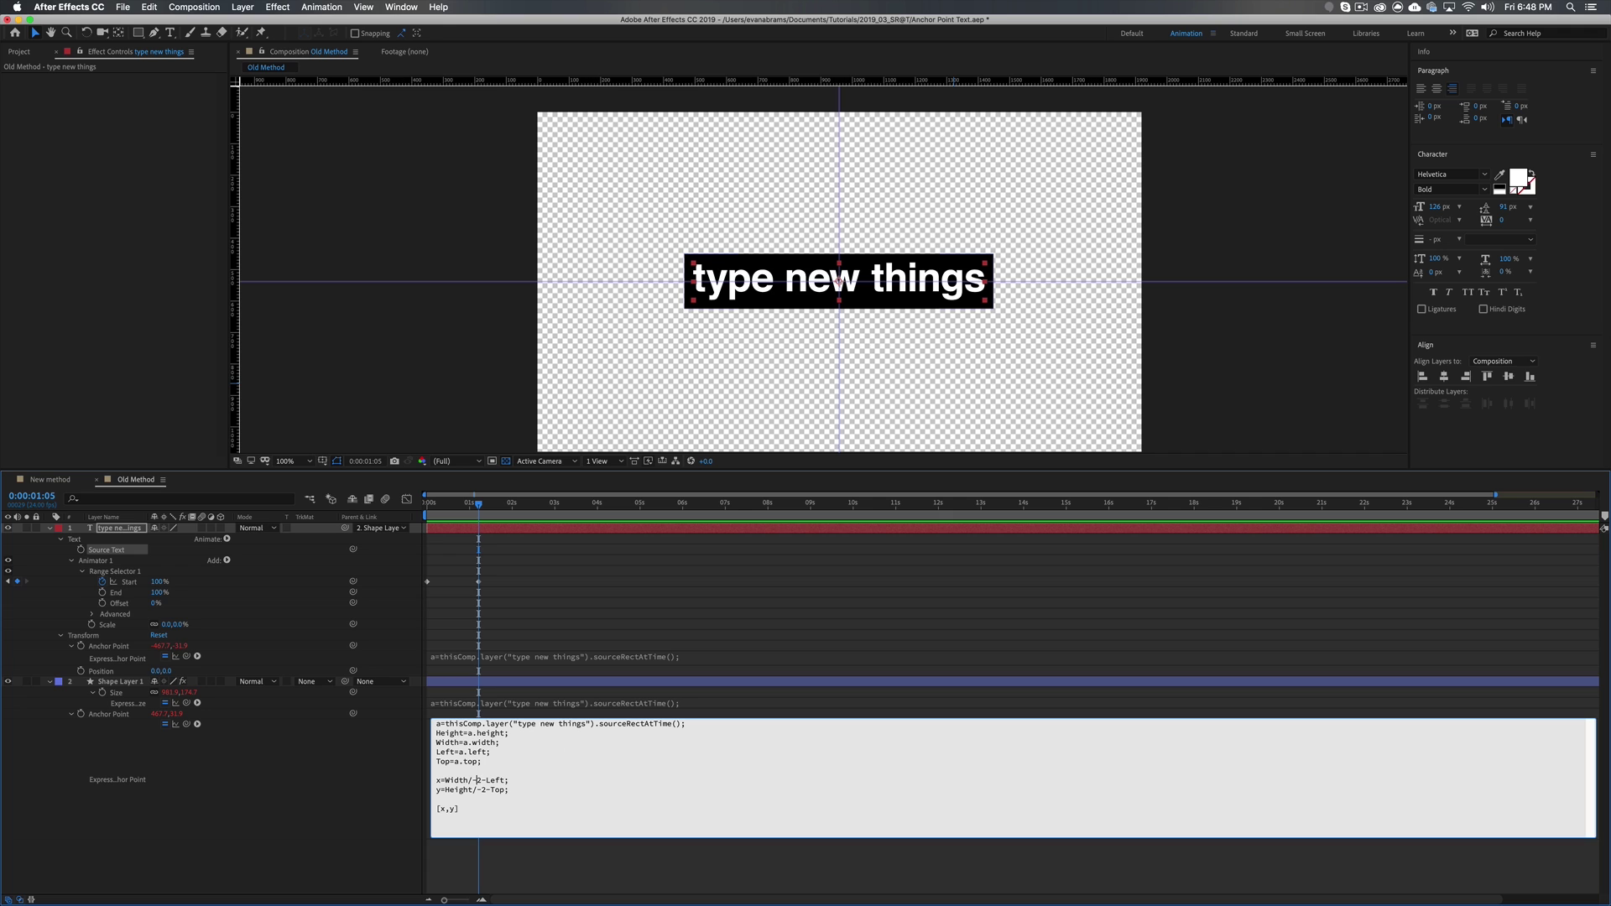
{"action": "key", "text": "BackSpace"}
{"action": "left_click", "coordinate": [624, 565]}
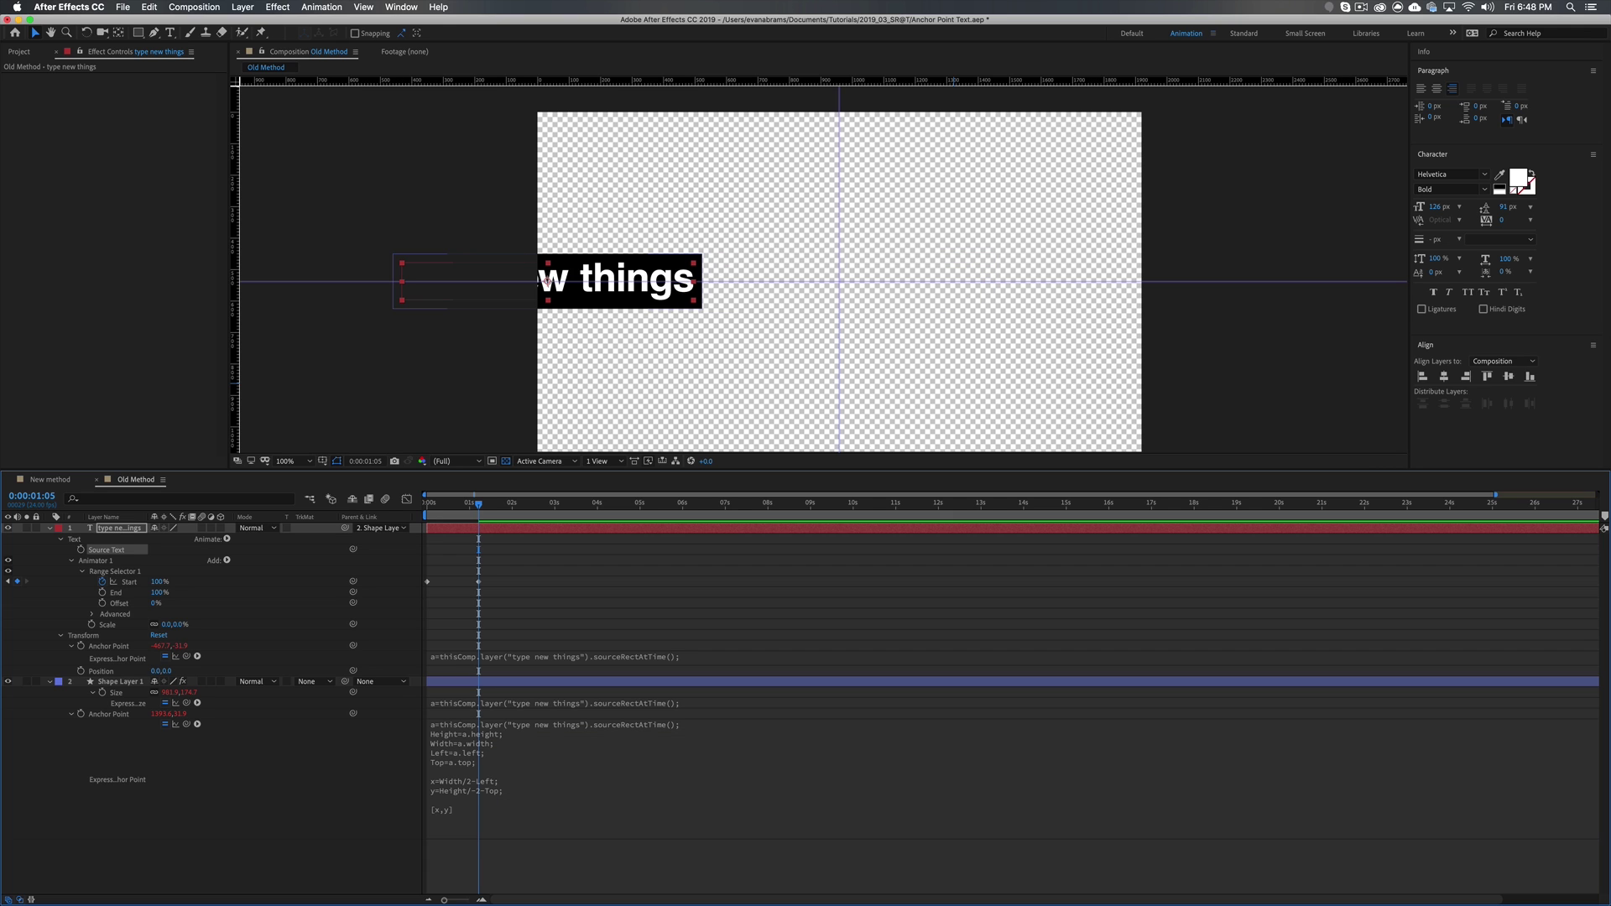
{"action": "left_click", "coordinate": [649, 683]}
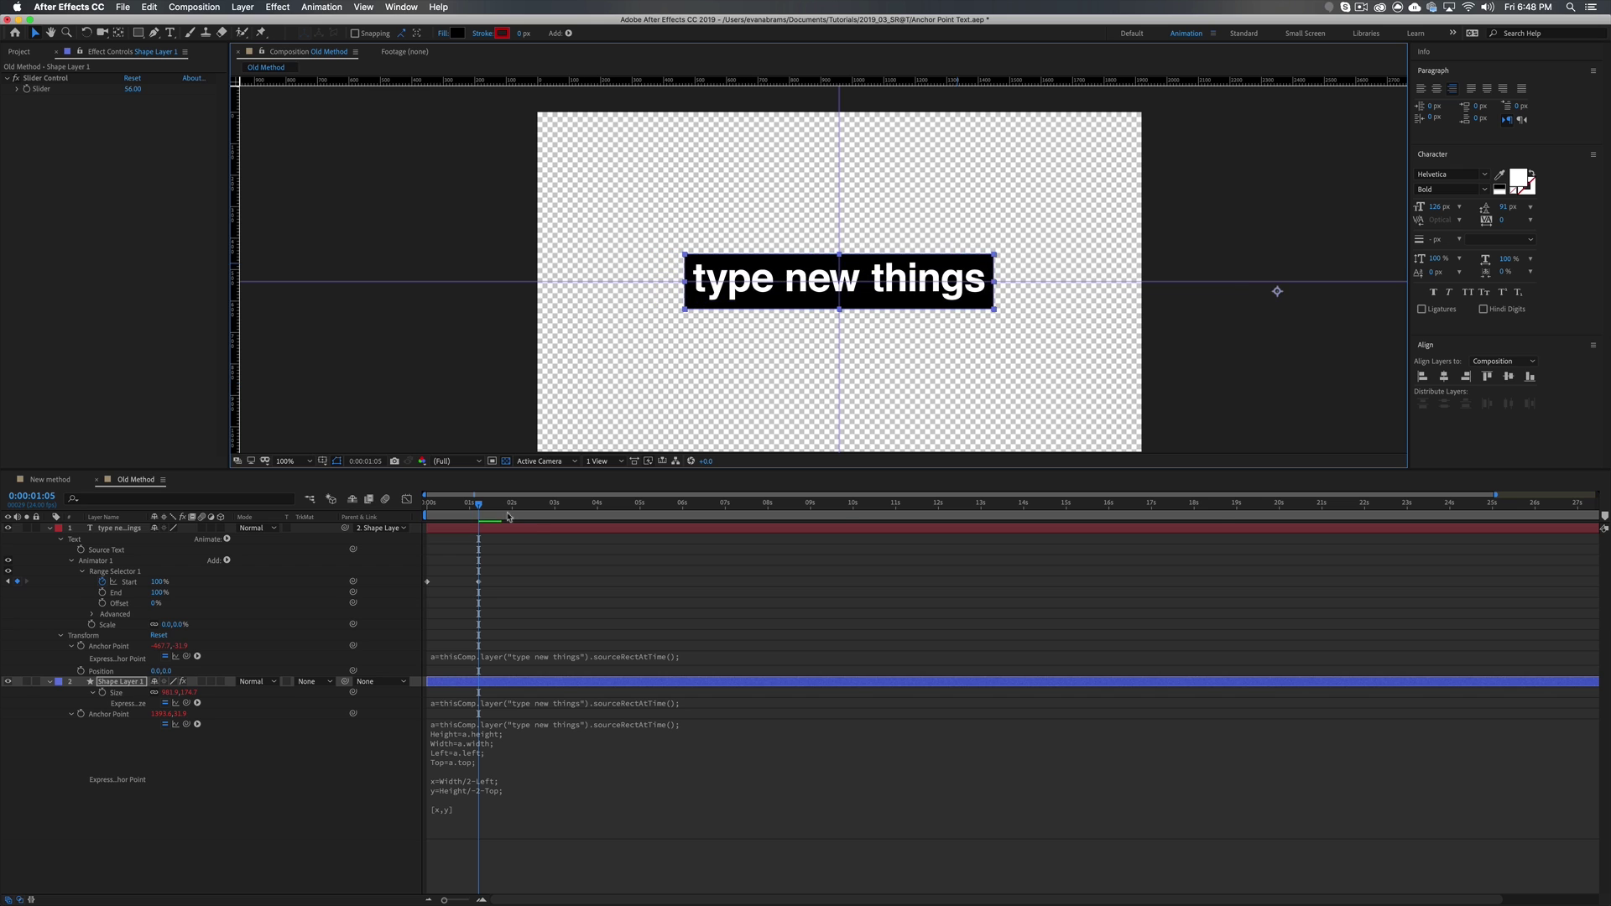
{"action": "left_click", "coordinate": [442, 502]}
{"action": "key", "text": "space"}
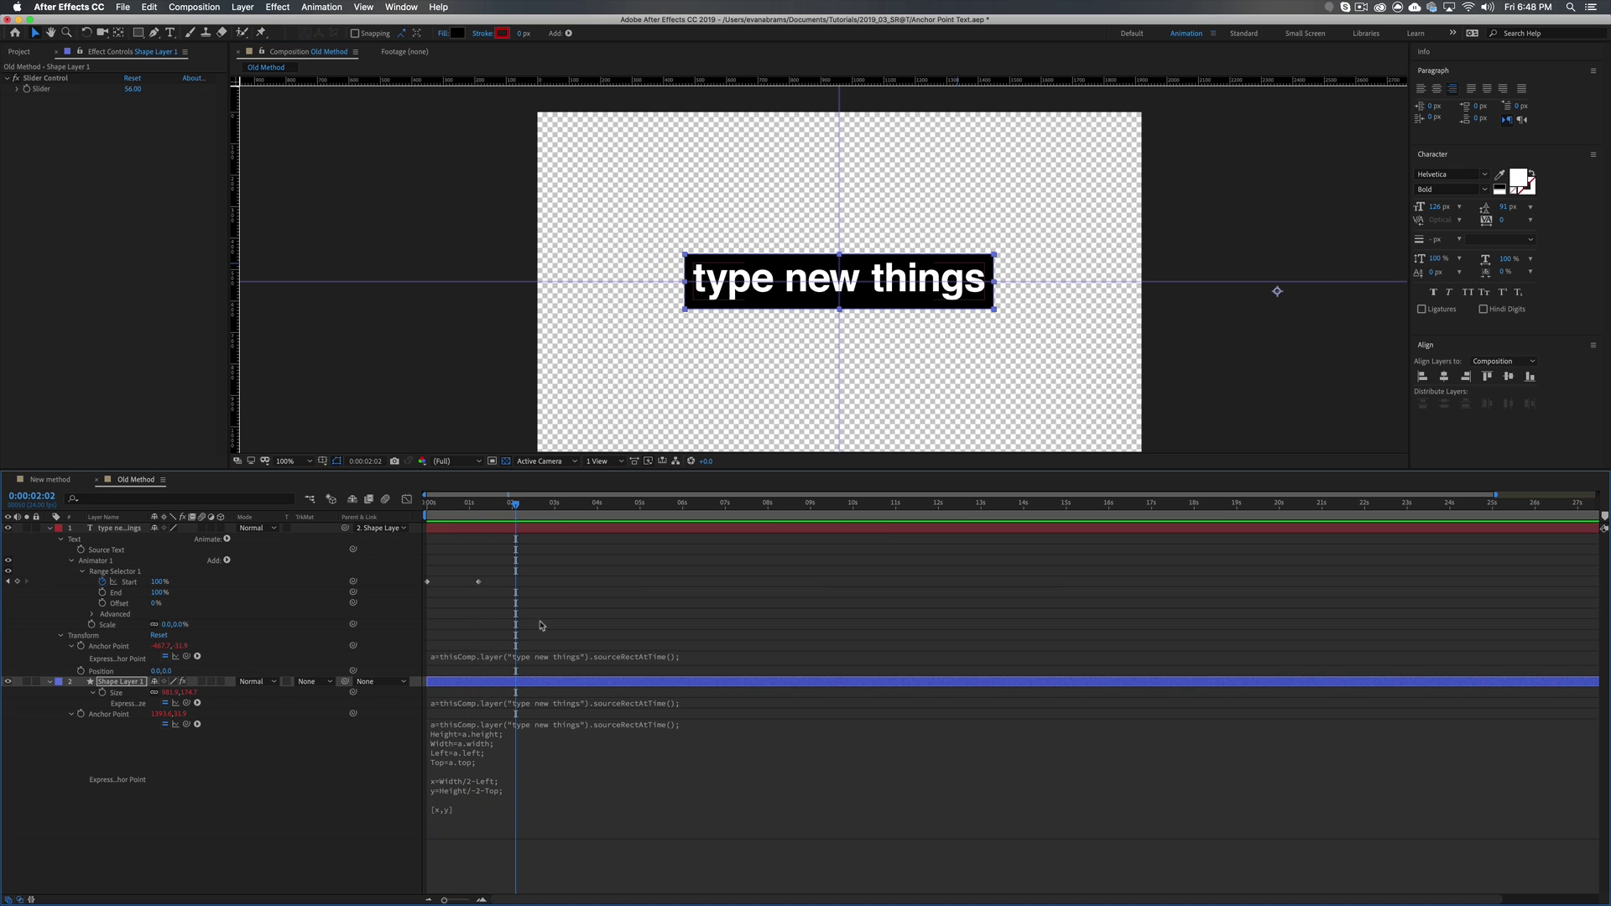
Replace the Anchor Point expression's x term with 0 and preview the result
{"action": "left_click", "coordinate": [459, 784]}
{"action": "left_click_drag", "start_coordinate": [445, 780], "coordinate": [494, 780]}
{"action": "type", "text": "0;"}
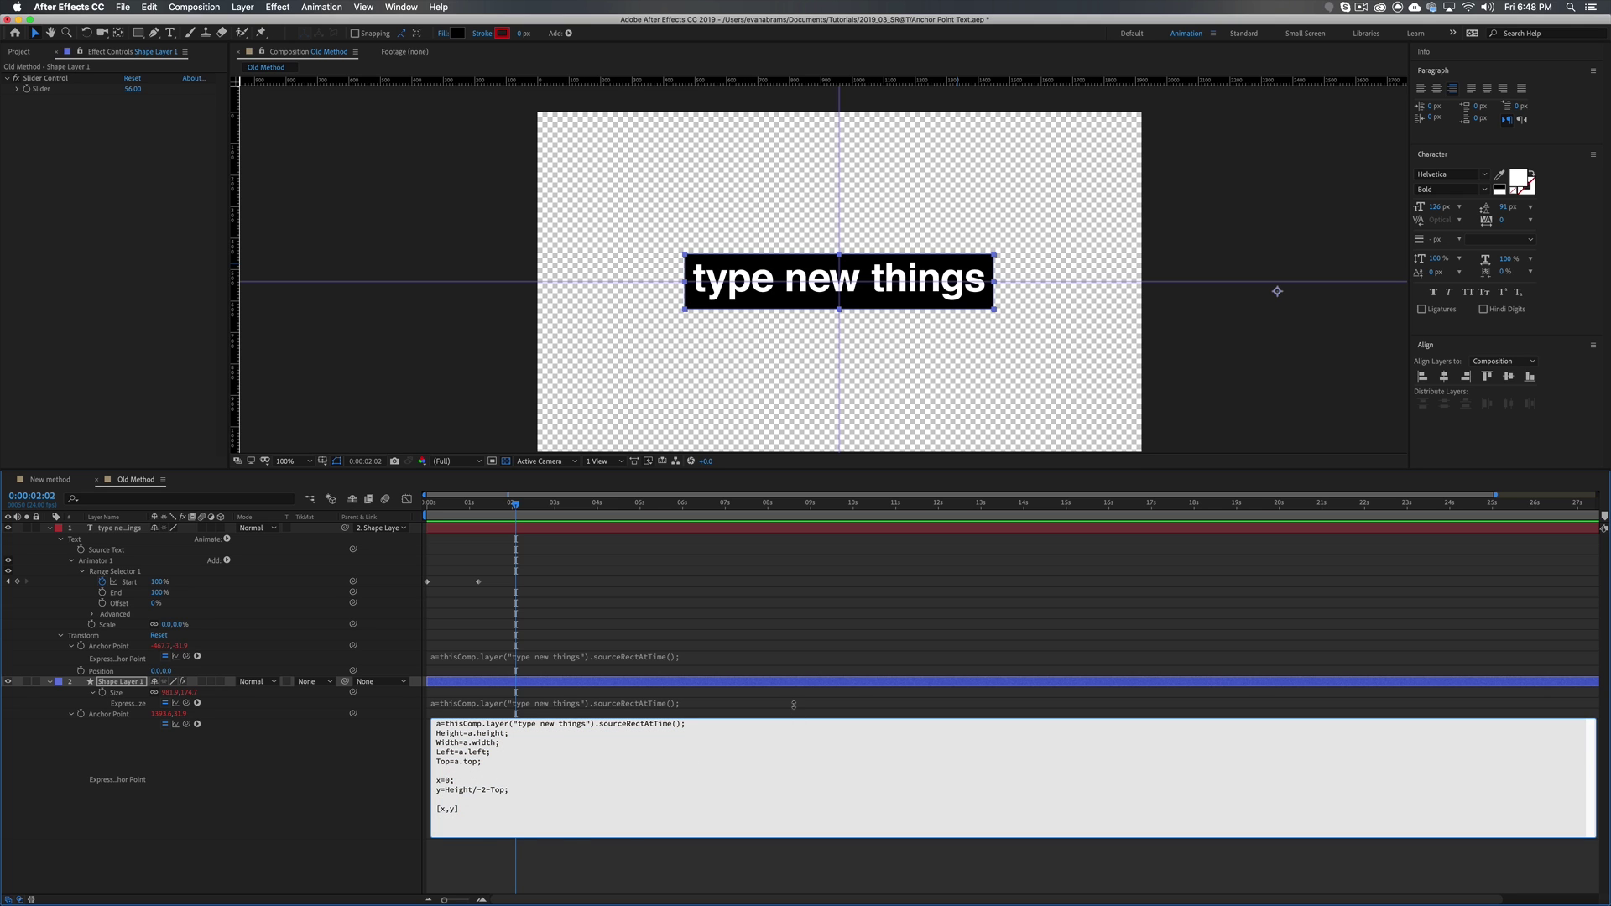
{"action": "left_click", "coordinate": [793, 705]}
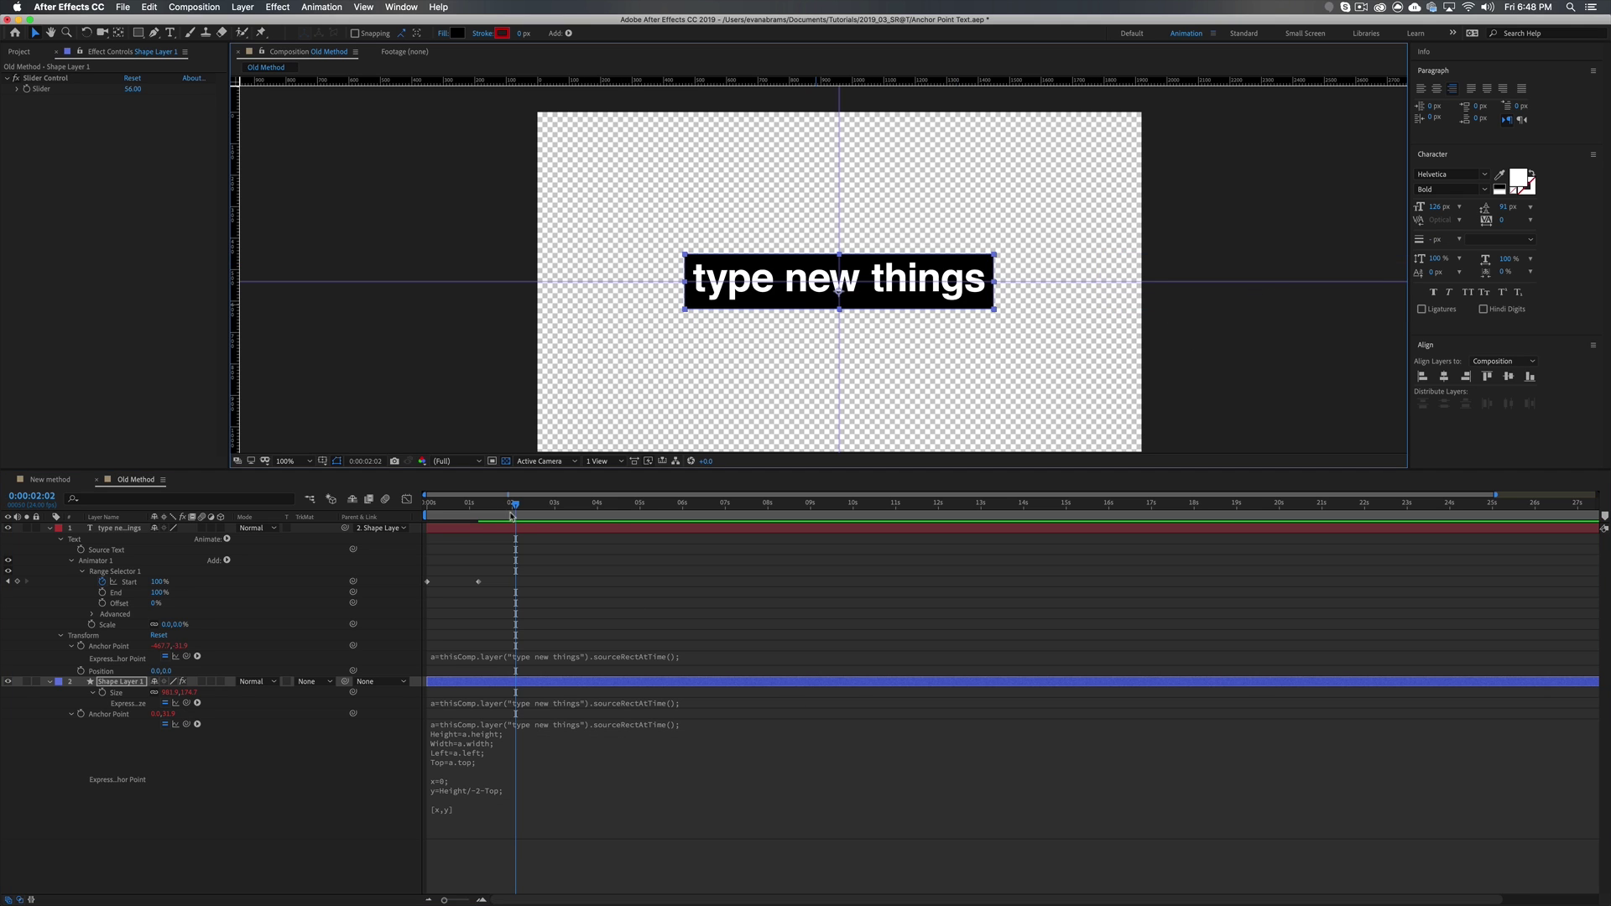
{"action": "left_click_drag", "start_coordinate": [509, 516], "coordinate": [423, 513]}
{"action": "key", "text": "space"}
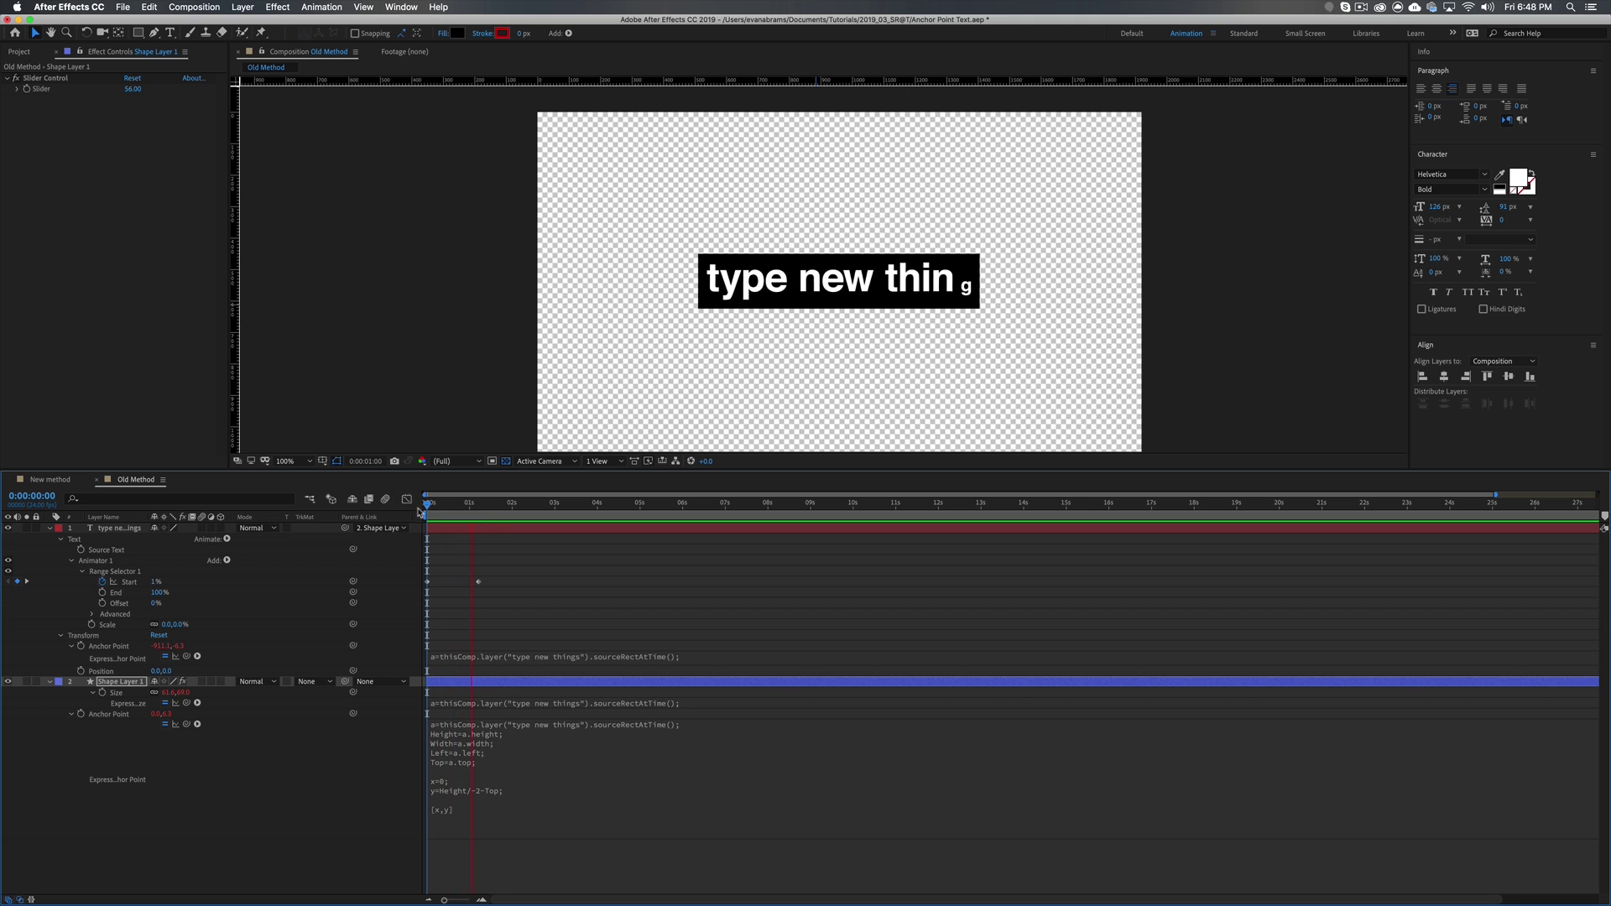
{"action": "key", "text": "space"}
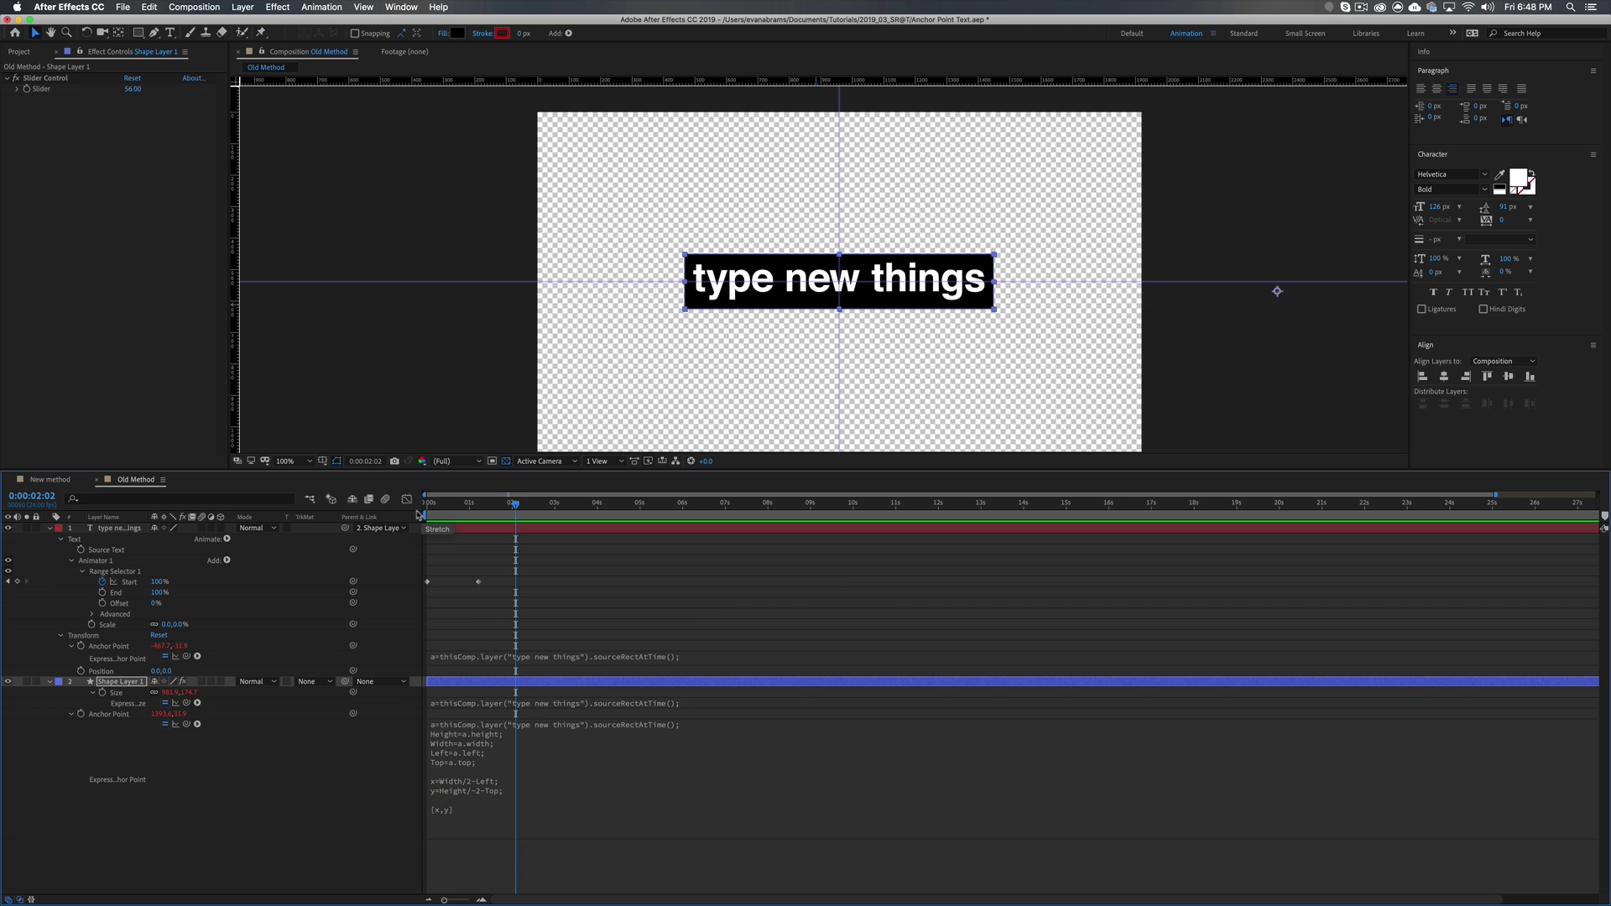
Restore the x term to Width/-2-Left and preview the box behind the text again
{"action": "left_click", "coordinate": [704, 723]}
{"action": "left_click", "coordinate": [472, 780]}
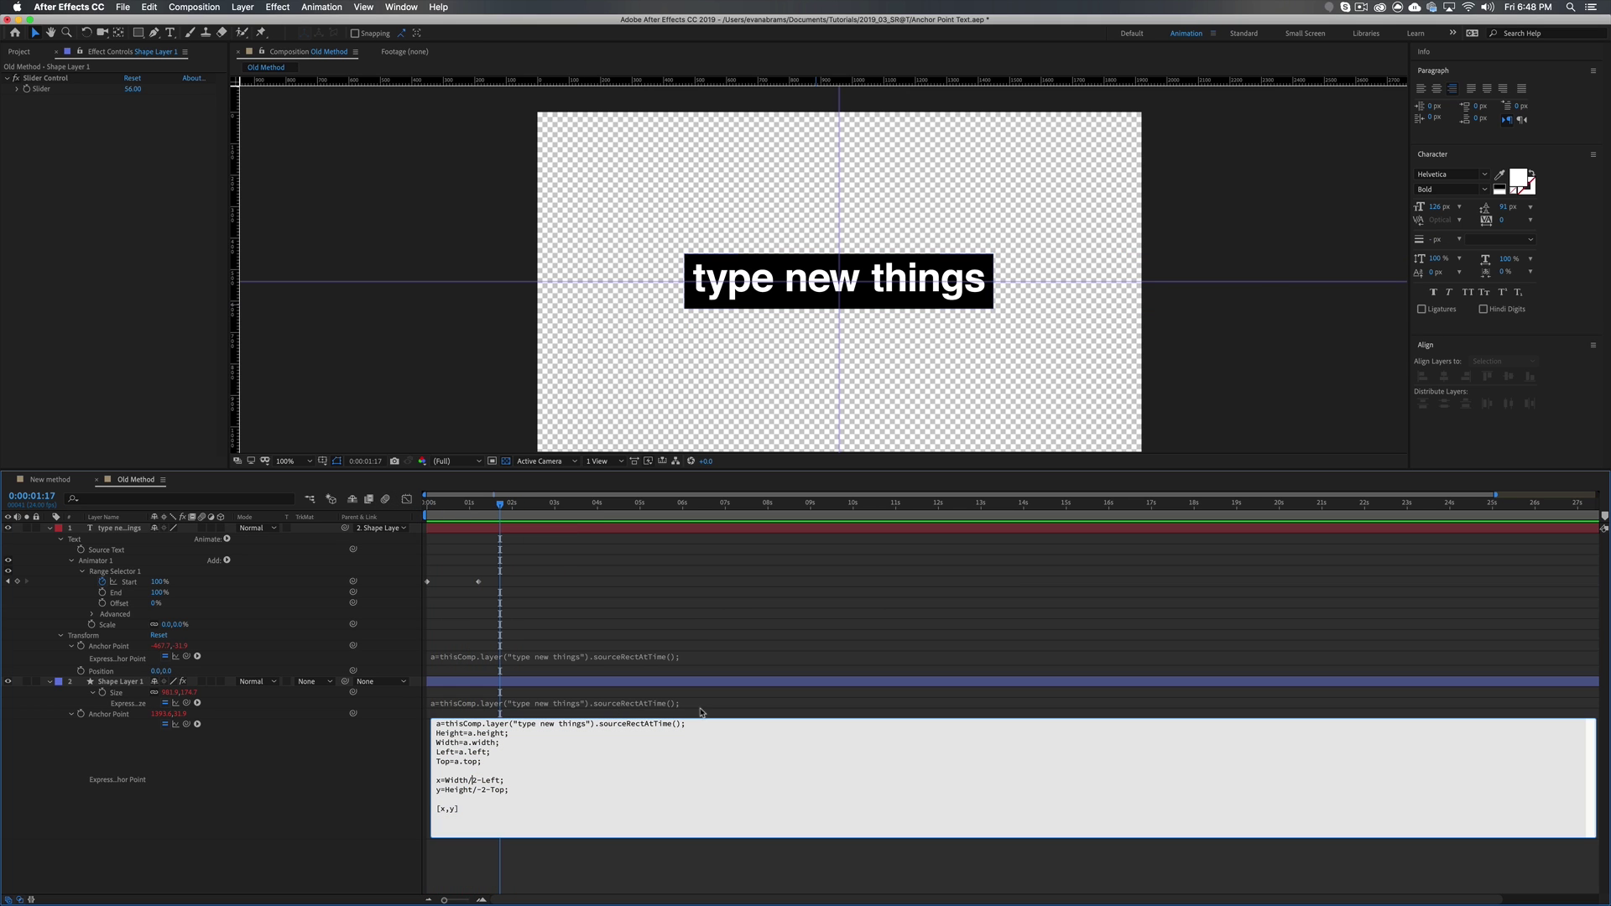
{"action": "type", "text": "-"}
{"action": "left_click", "coordinate": [612, 547]}
{"action": "left_click_drag", "start_coordinate": [482, 507], "coordinate": [370, 534]}
{"action": "key", "text": "space"}
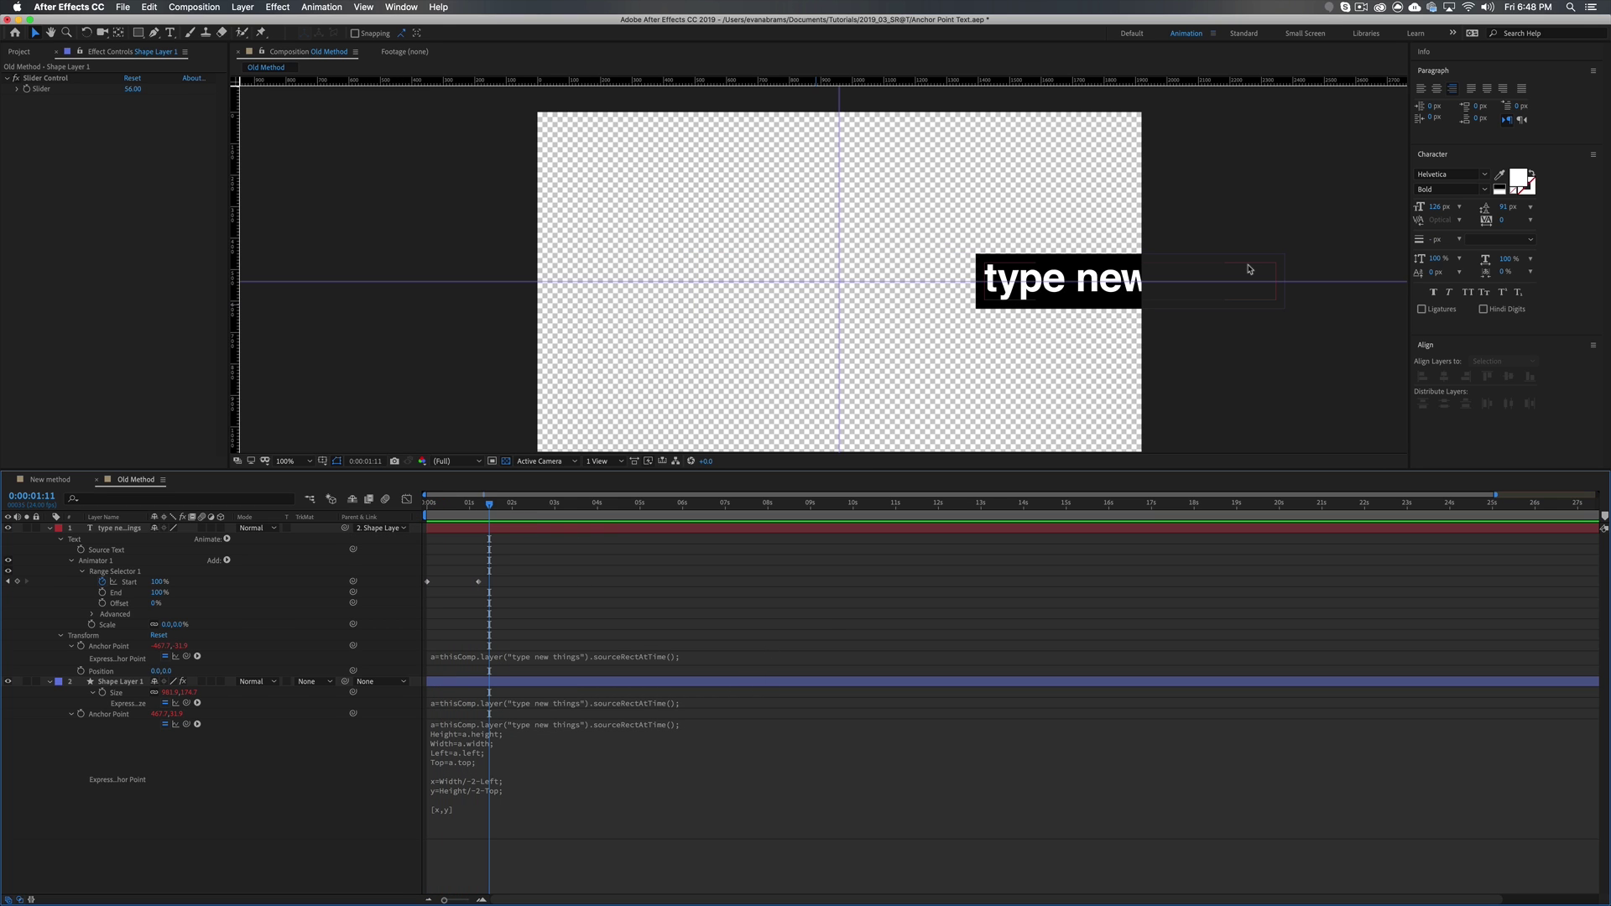
{"action": "left_click", "coordinate": [1019, 681]}
{"action": "left_click", "coordinate": [1136, 262]}
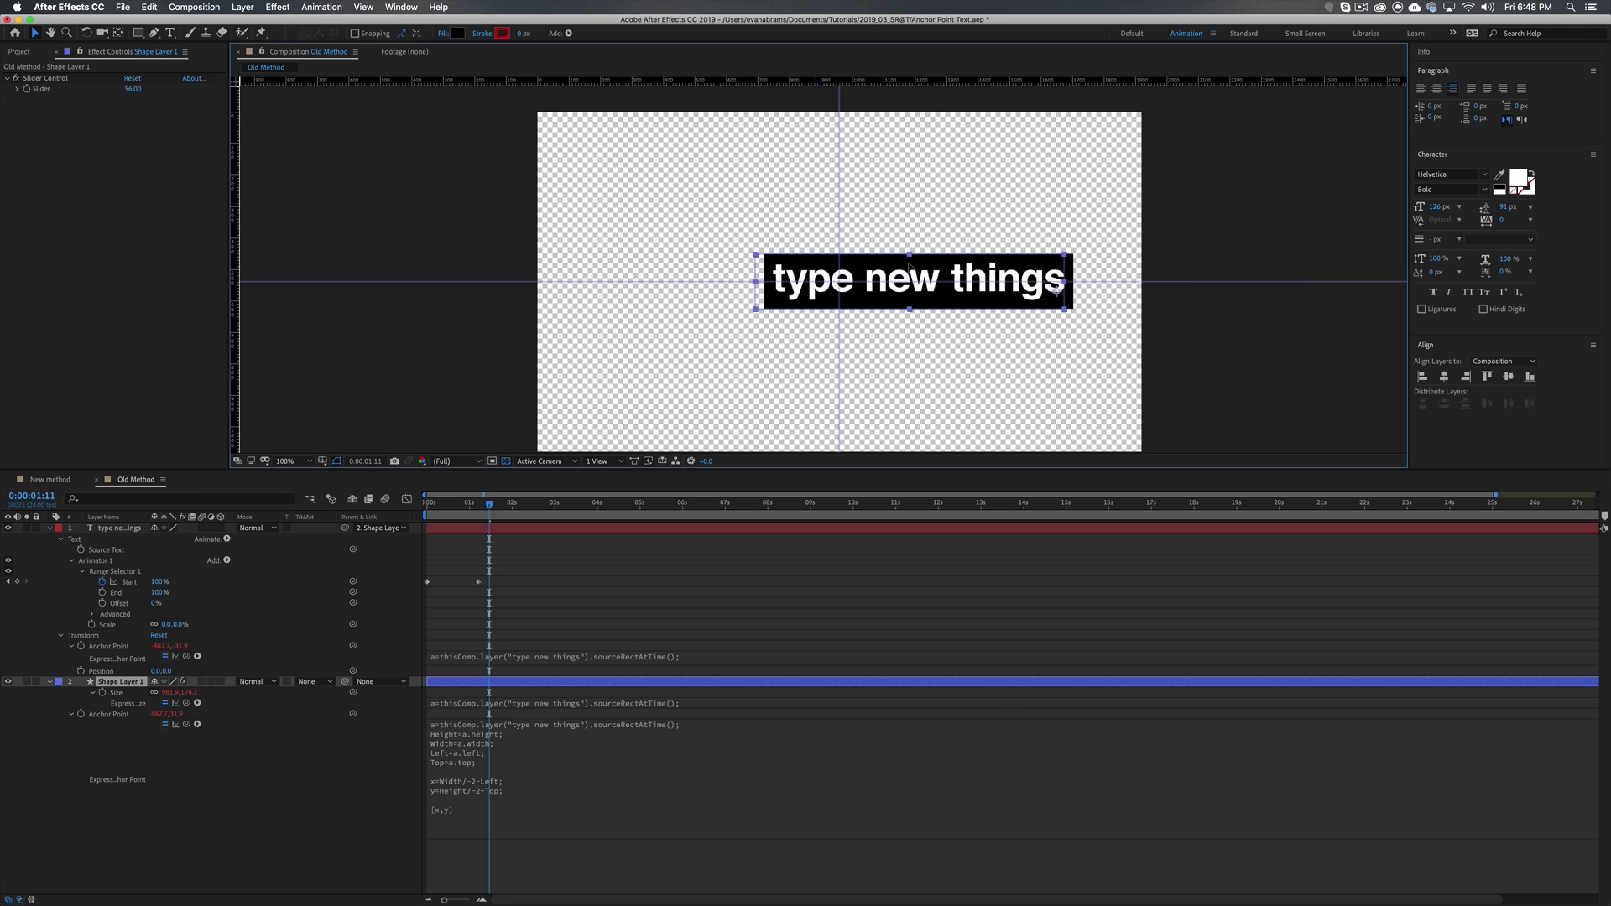
{"action": "left_click", "coordinate": [678, 705]}
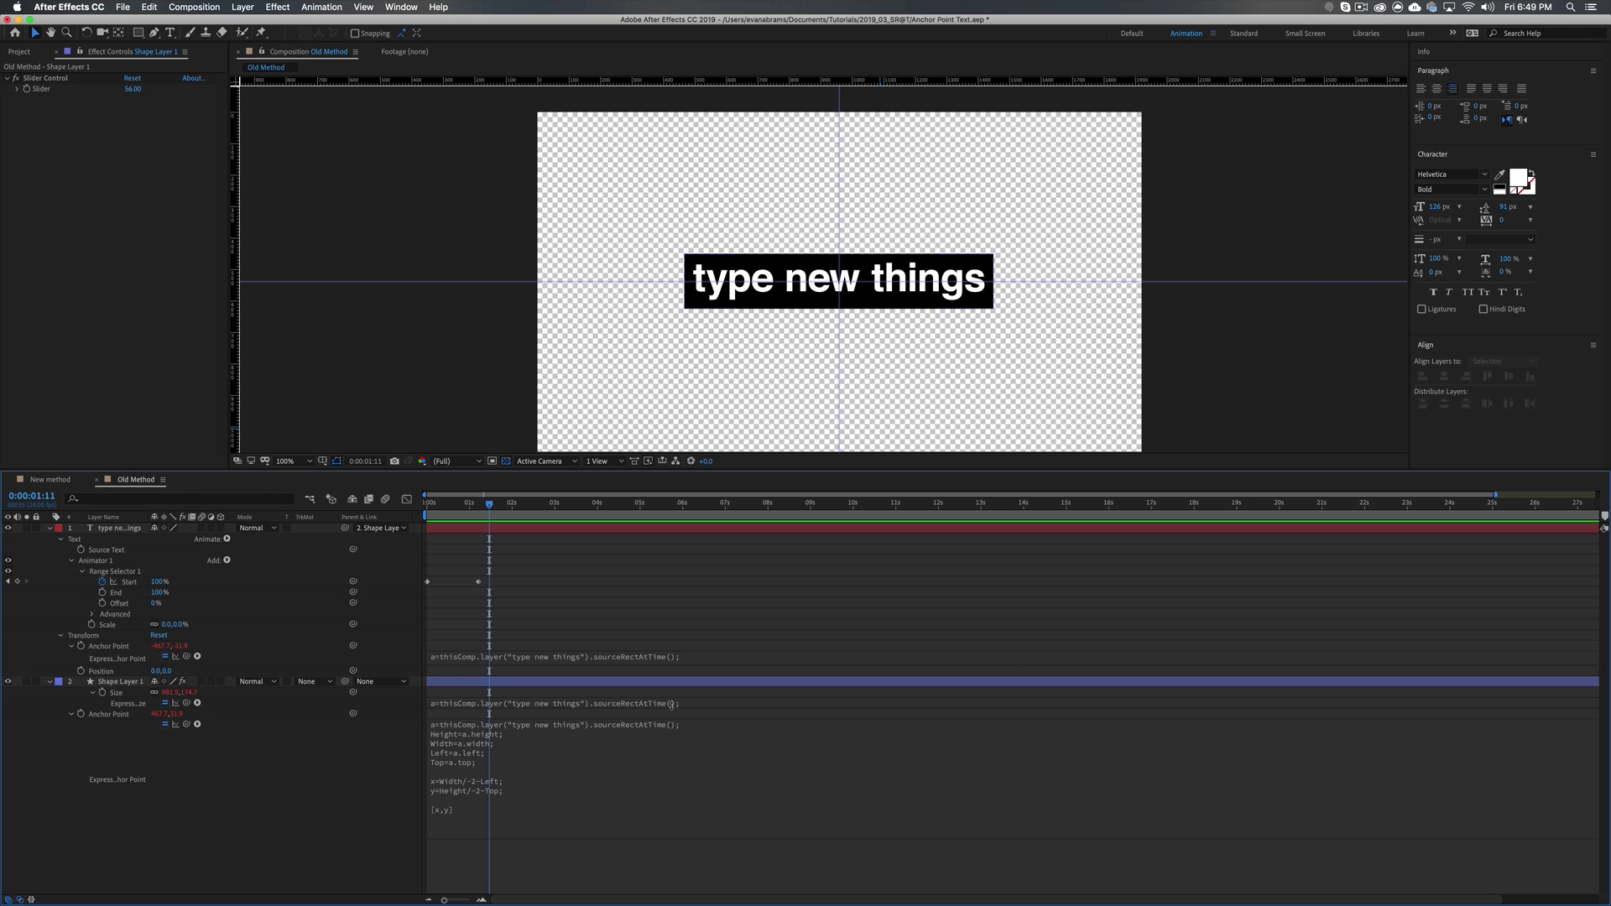
Add the arguments 2,true to sourceRectAtTime in both the Size and Anchor Point expressions, then preview
{"action": "left_click", "coordinate": [672, 703]}
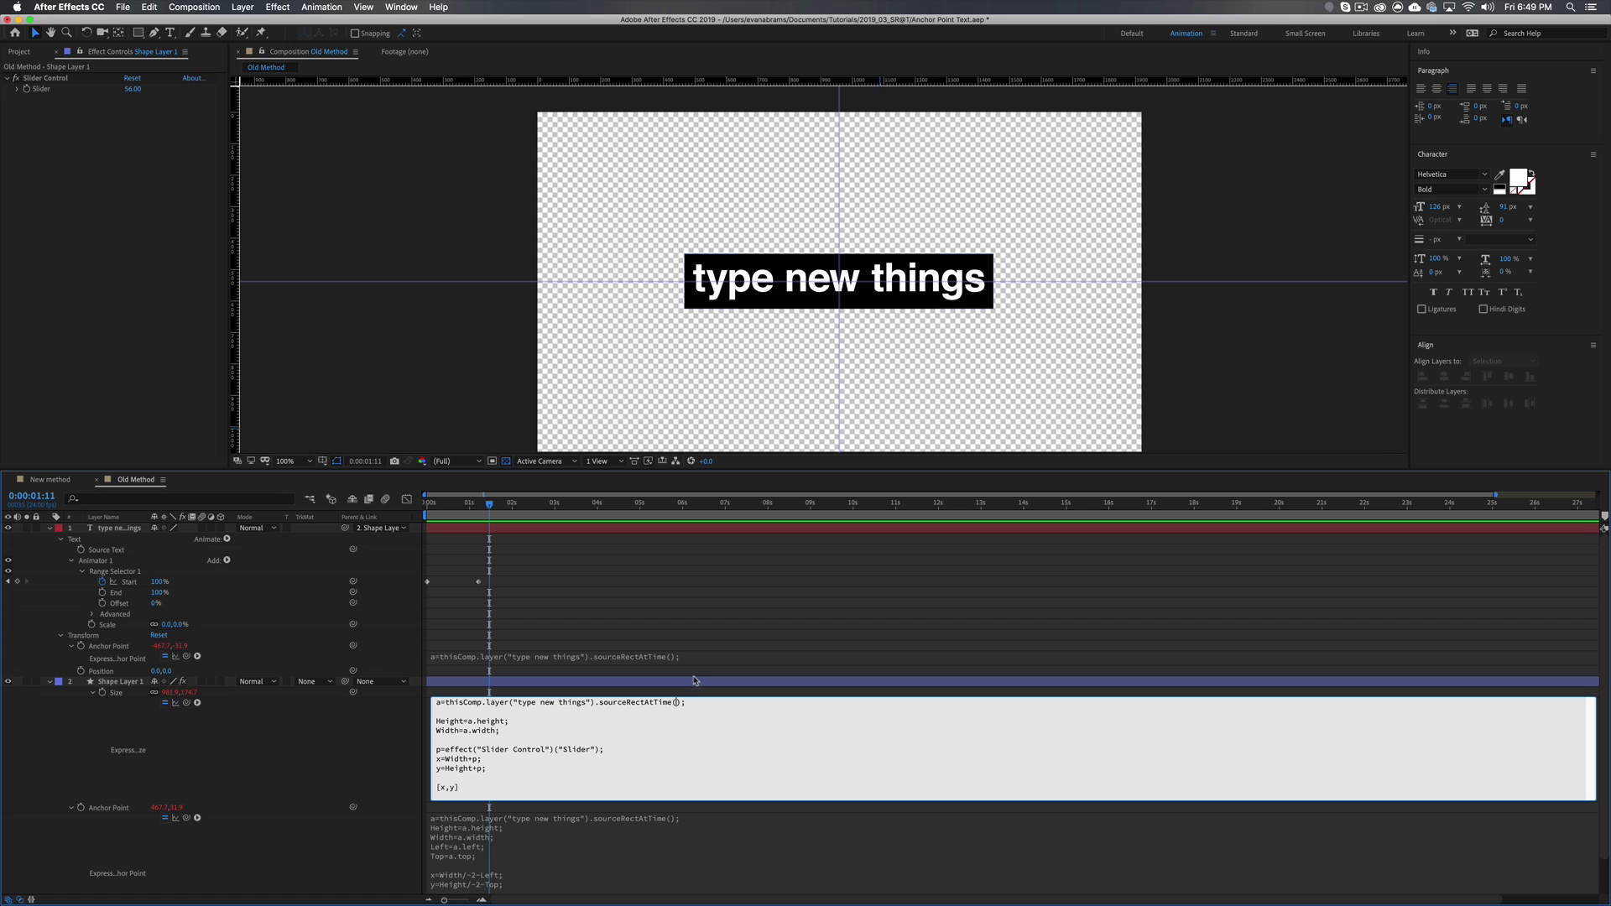
{"action": "type", "text": "2,true"}
{"action": "key", "text": "KP_Enter"}
{"action": "left_click", "coordinate": [694, 703]}
{"action": "double_click", "coordinate": [695, 702]}
{"action": "left_click", "coordinate": [672, 820]}
{"action": "type", "text": "2,true"}
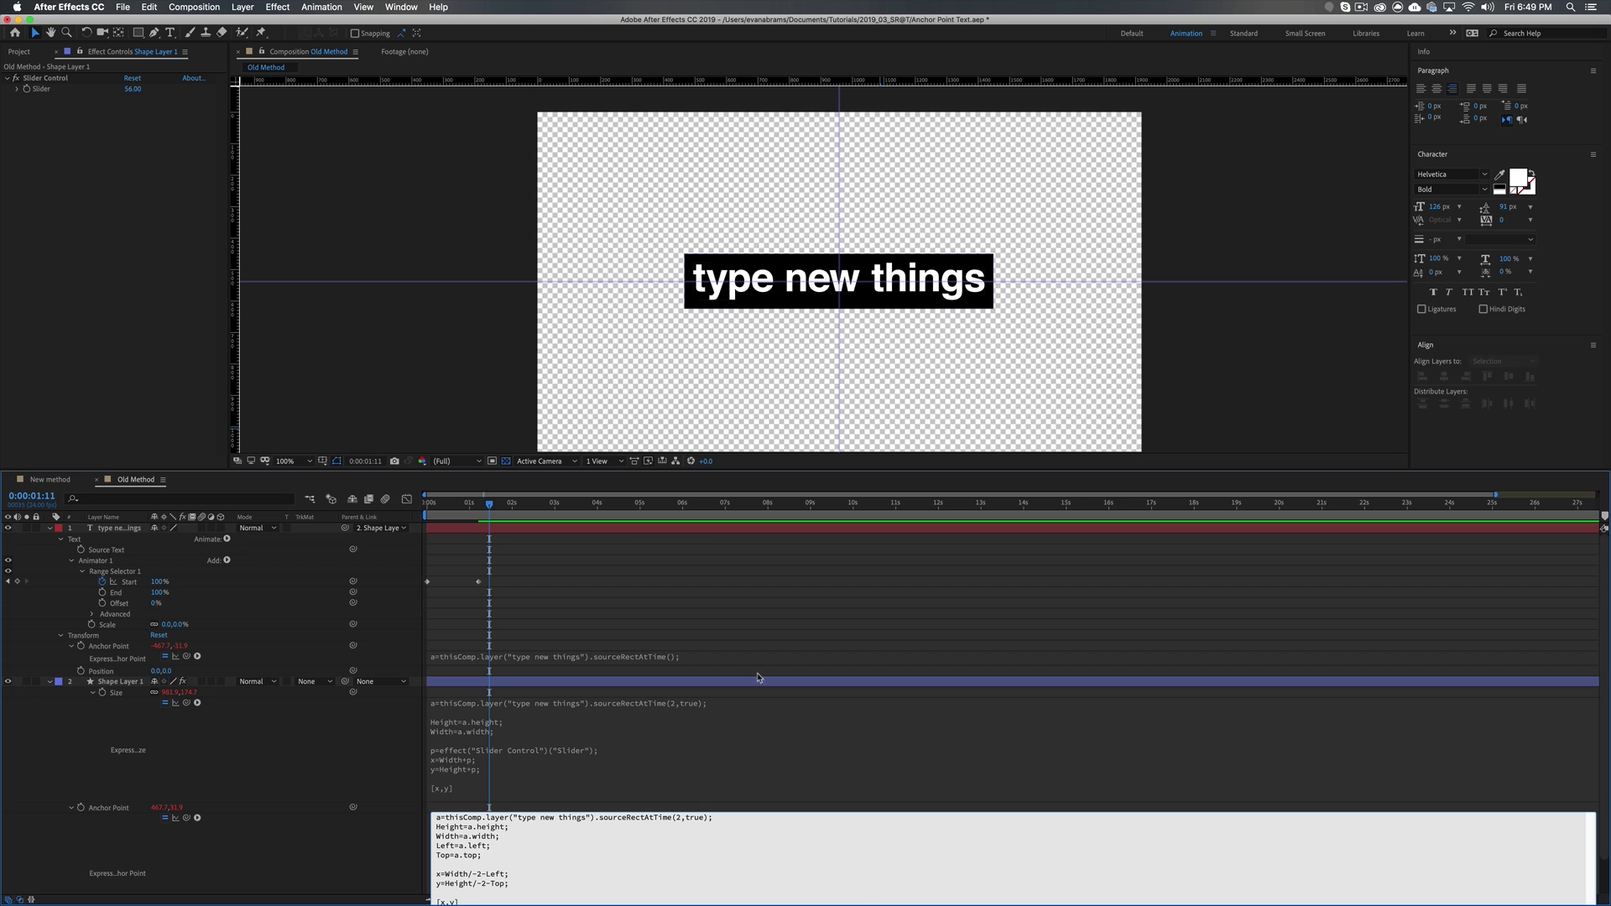
{"action": "left_click", "coordinate": [587, 659]}
{"action": "left_click", "coordinate": [447, 518]}
{"action": "left_click_drag", "start_coordinate": [447, 518], "coordinate": [427, 517]}
{"action": "key", "text": "space"}
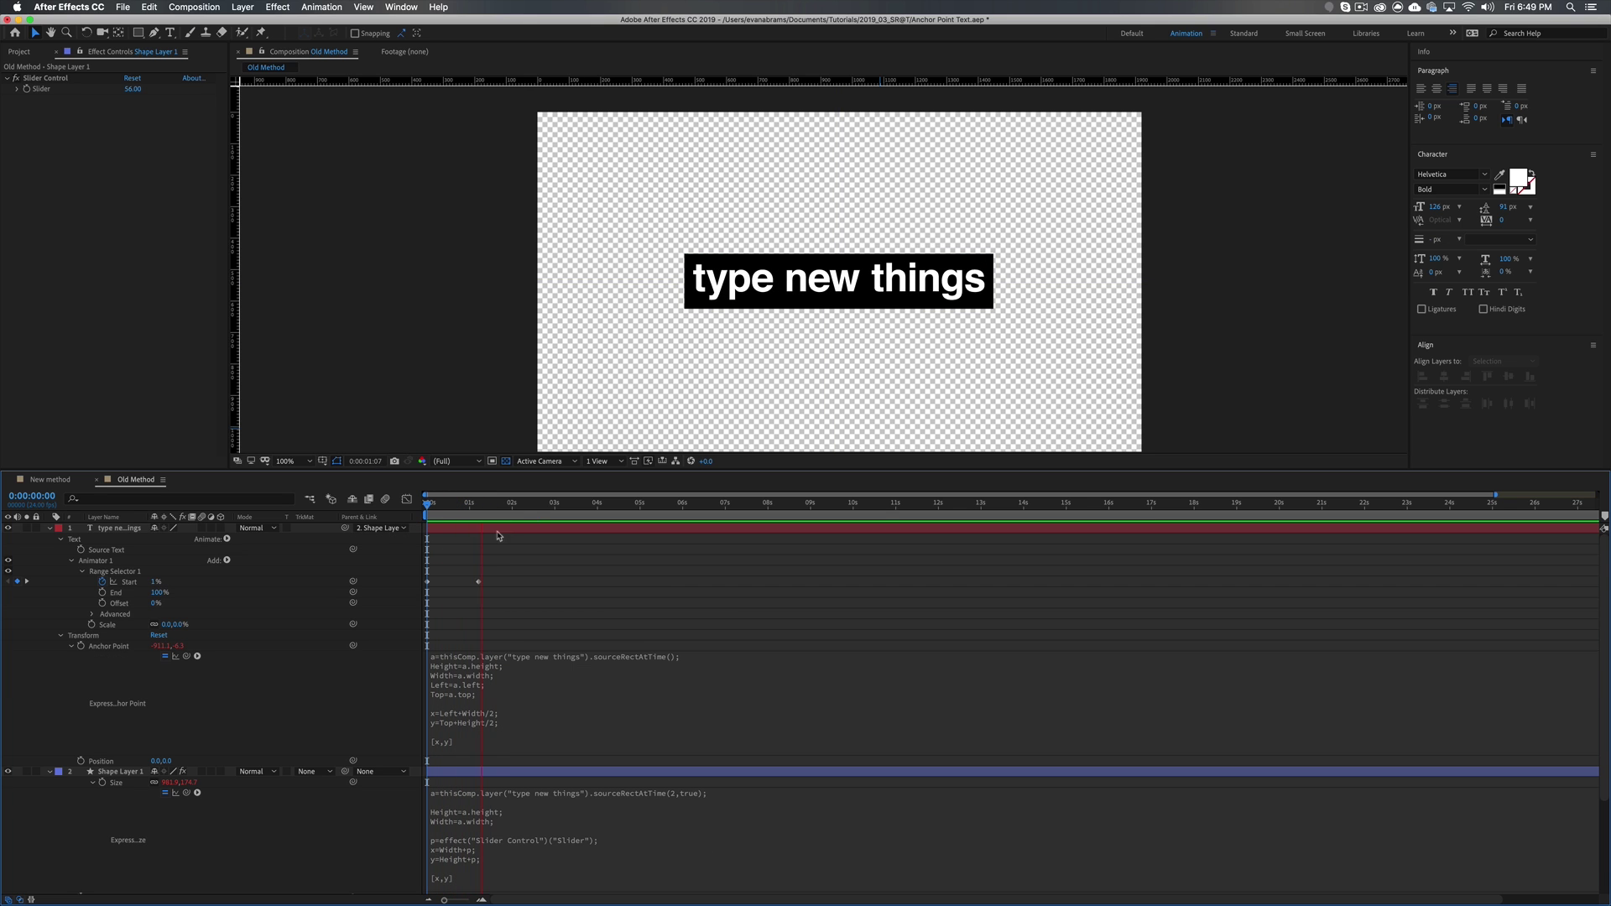
Preview the animation, then retype the text layer's content as 'whatever'
{"action": "left_click_drag", "start_coordinate": [471, 520], "coordinate": [427, 522]}
{"action": "key", "text": "space"}
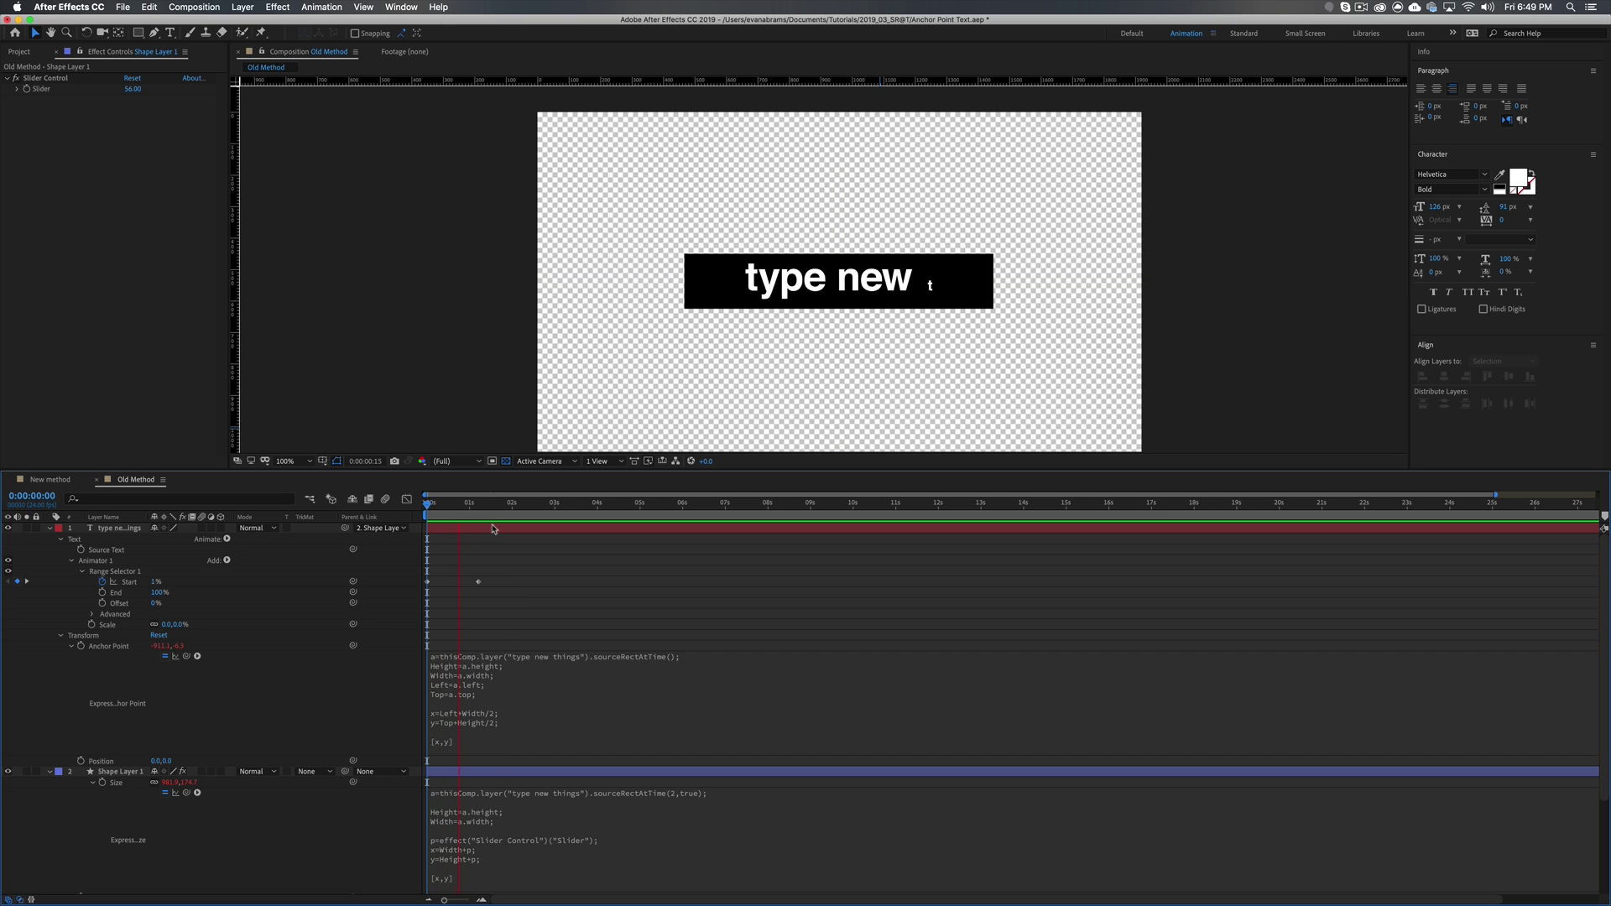
{"action": "key", "text": "space"}
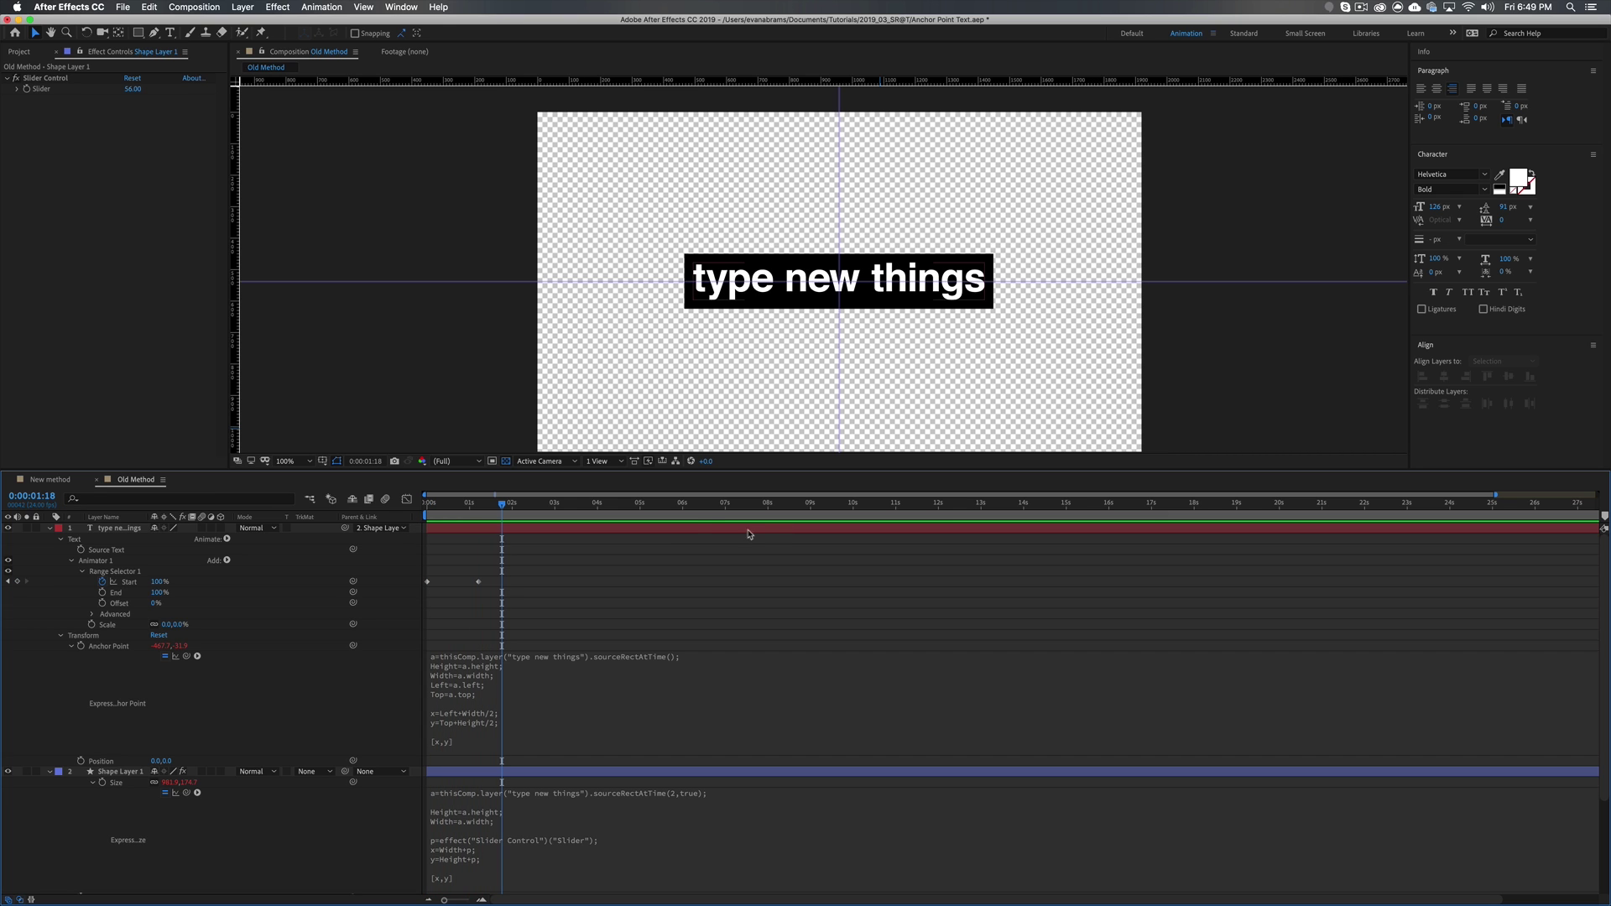
{"action": "double_click", "coordinate": [676, 527]}
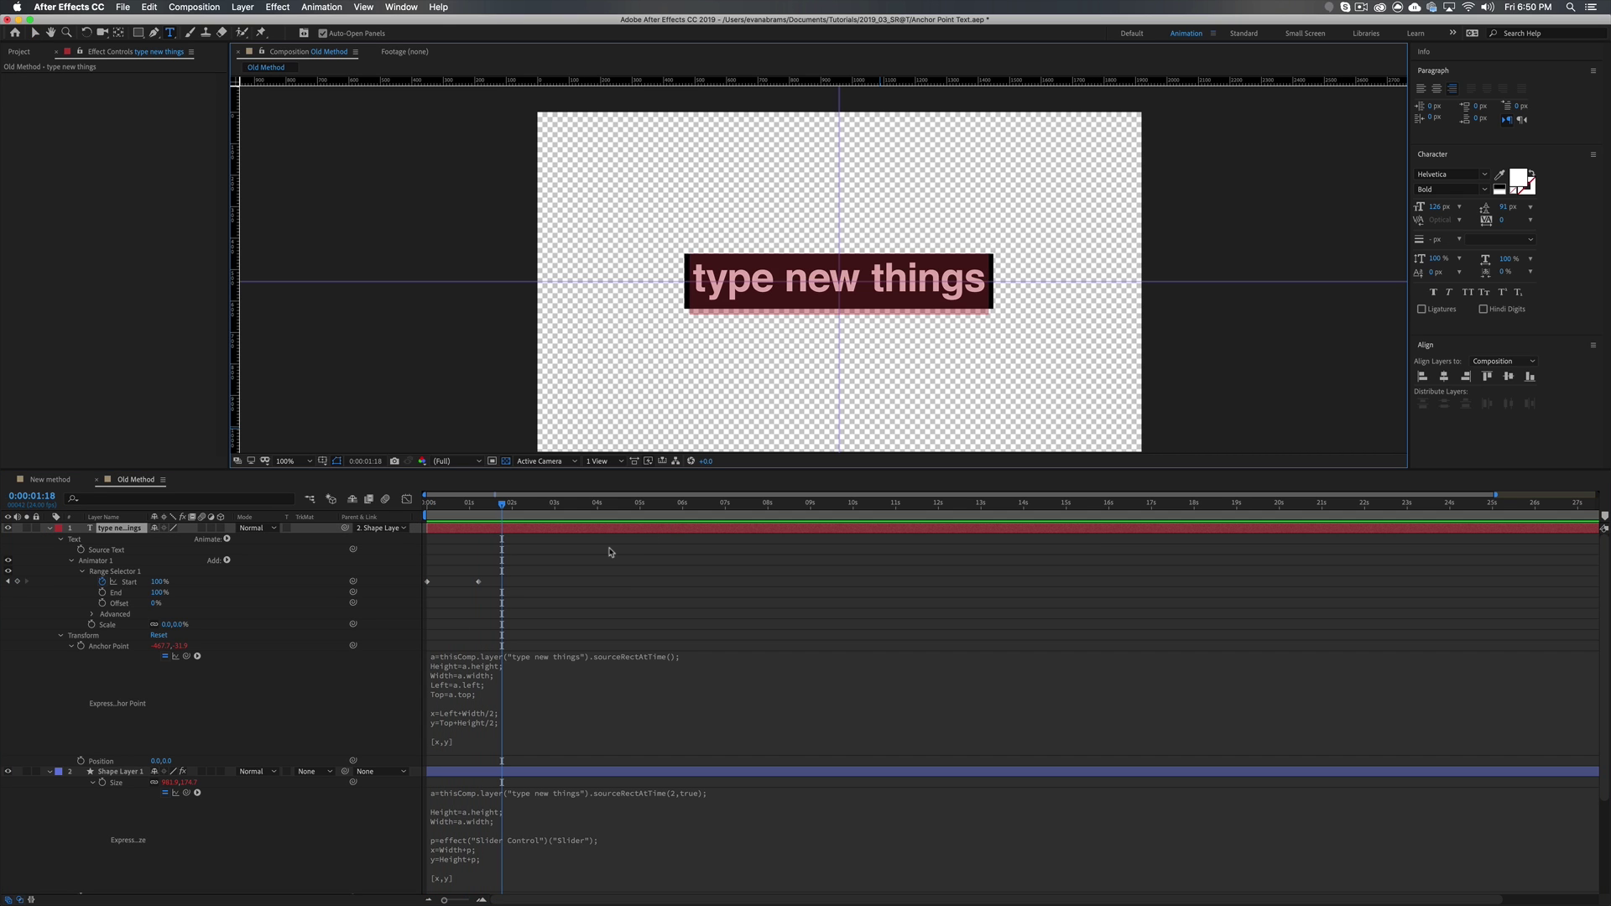
{"action": "type", "text": "whatever"}
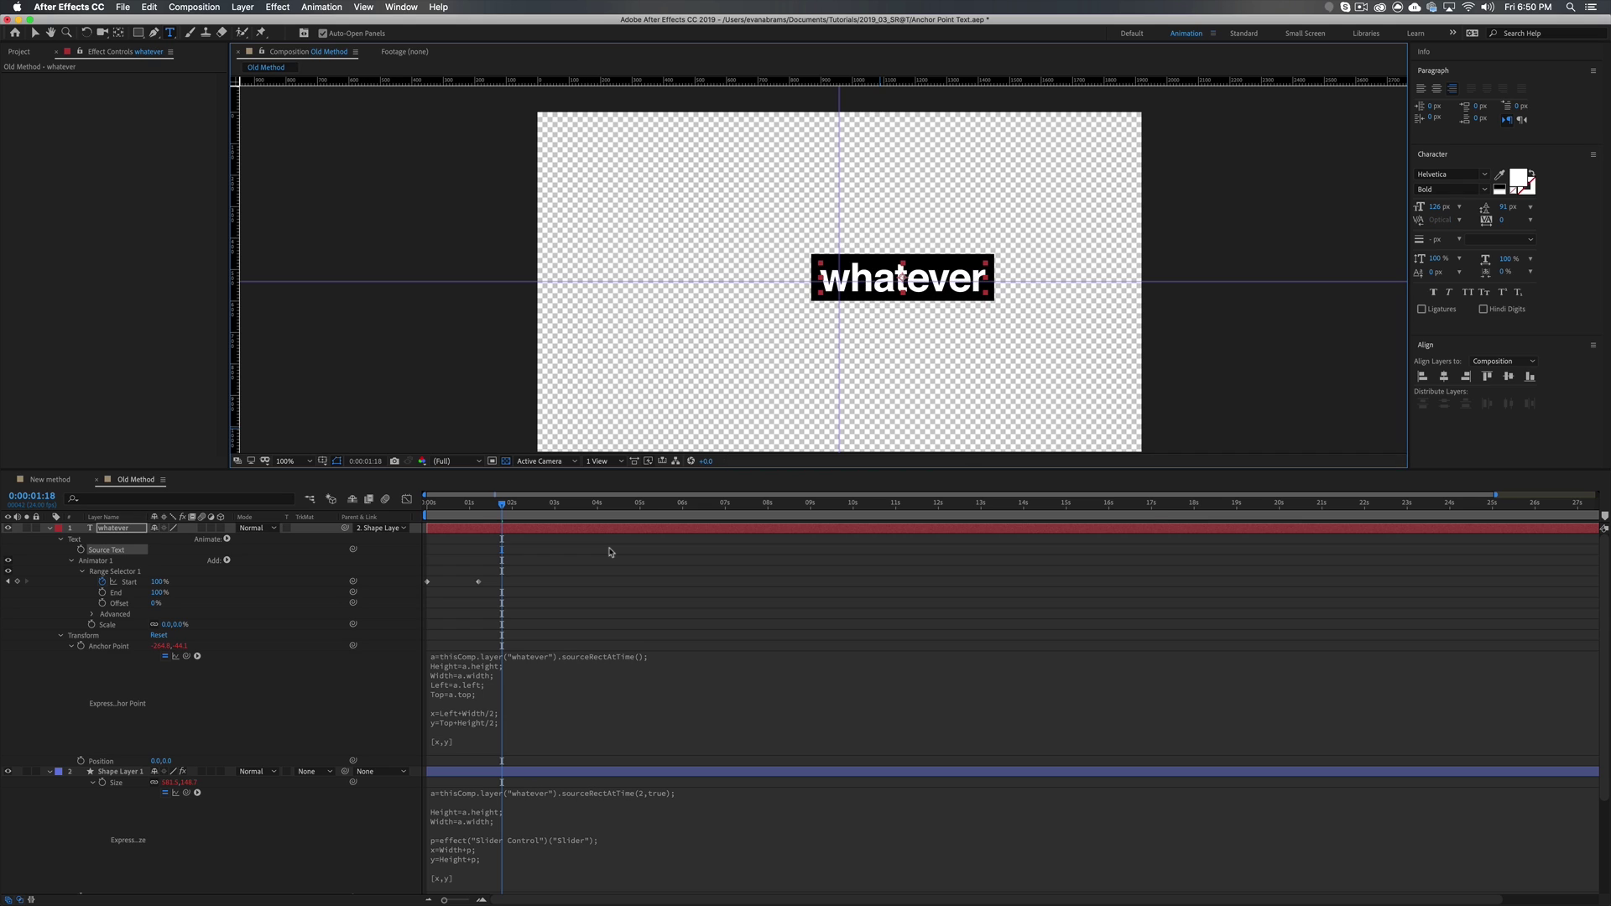